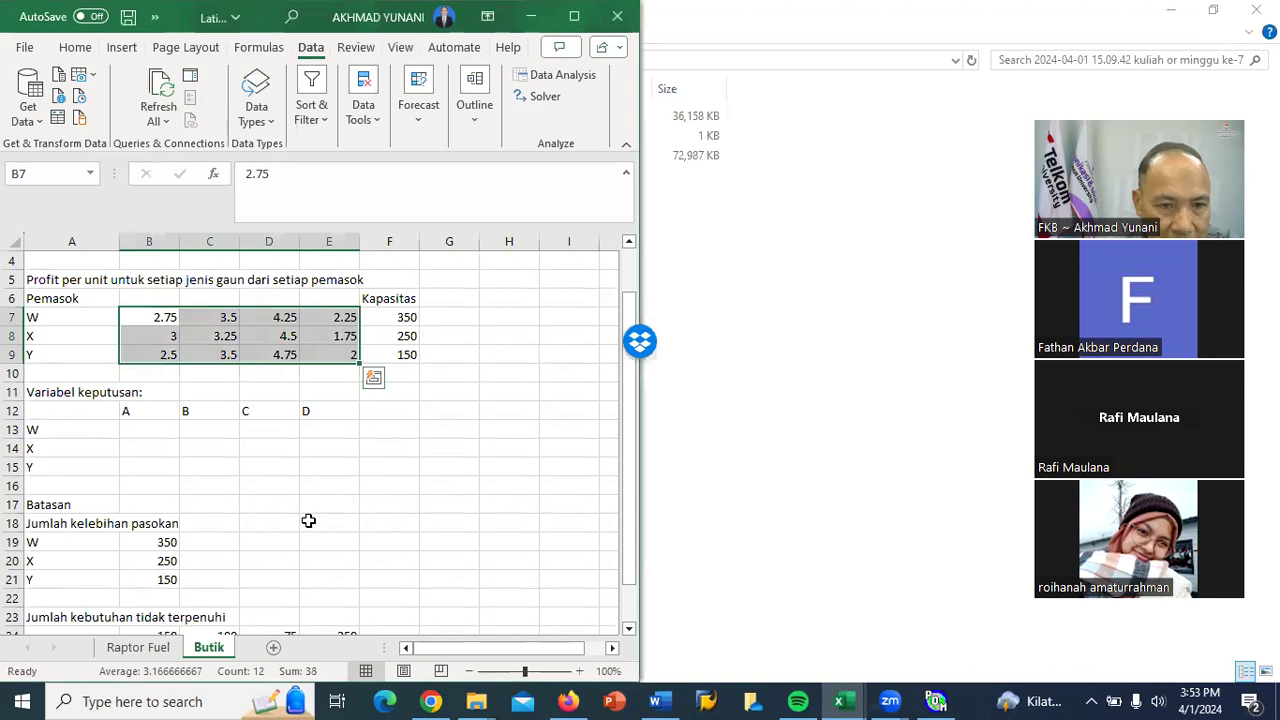
Select the Total profit cell B26 and maximize the workbook window.
scroll(207, 564, "down", 2)
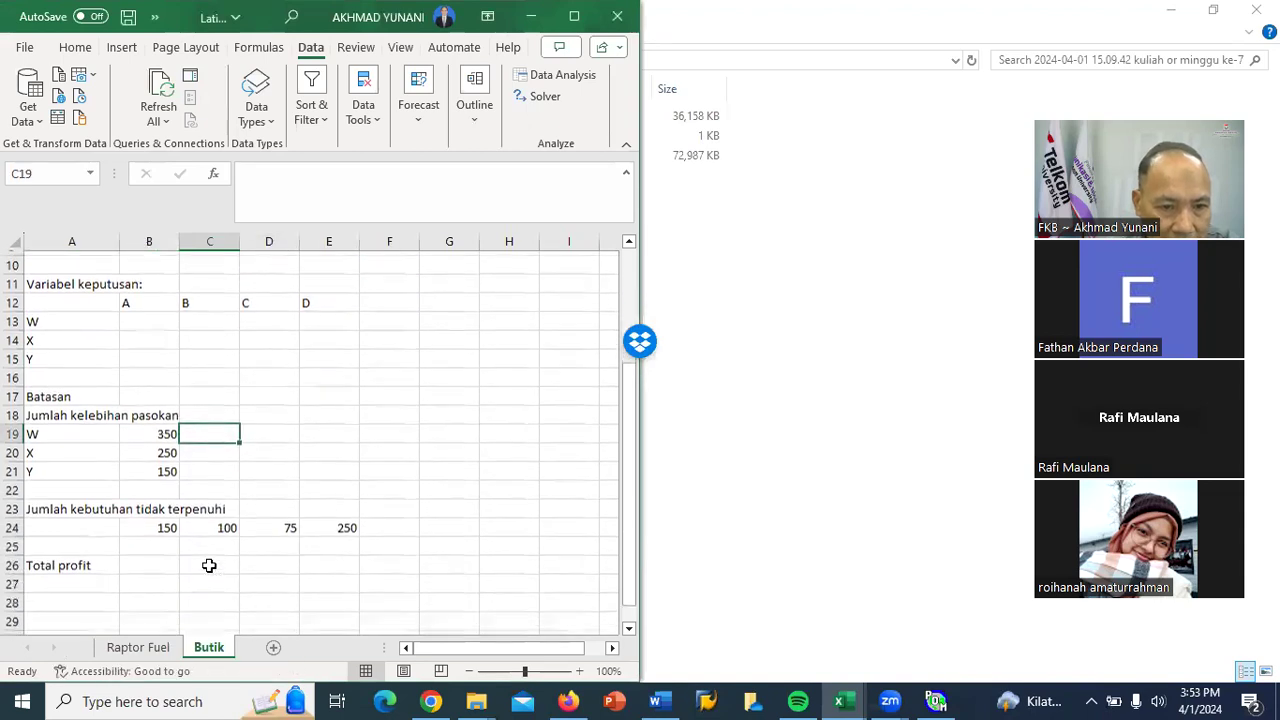
left_click(141, 560)
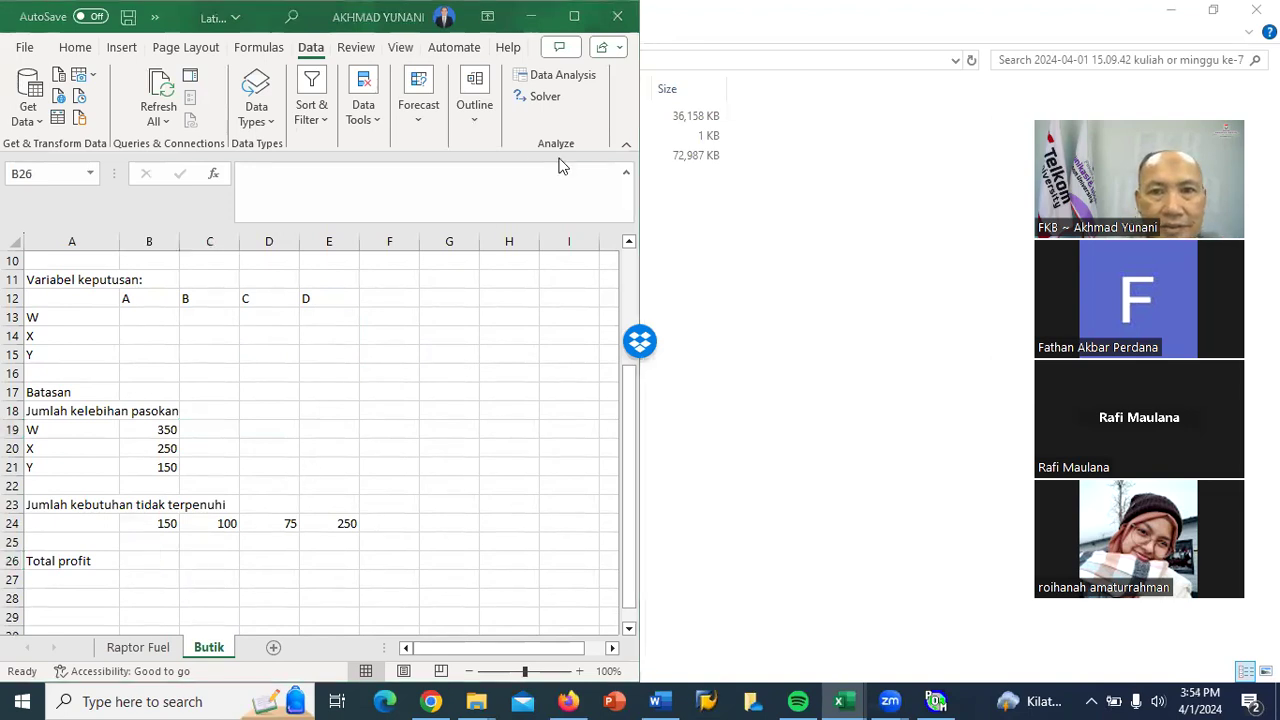
left_click(574, 16)
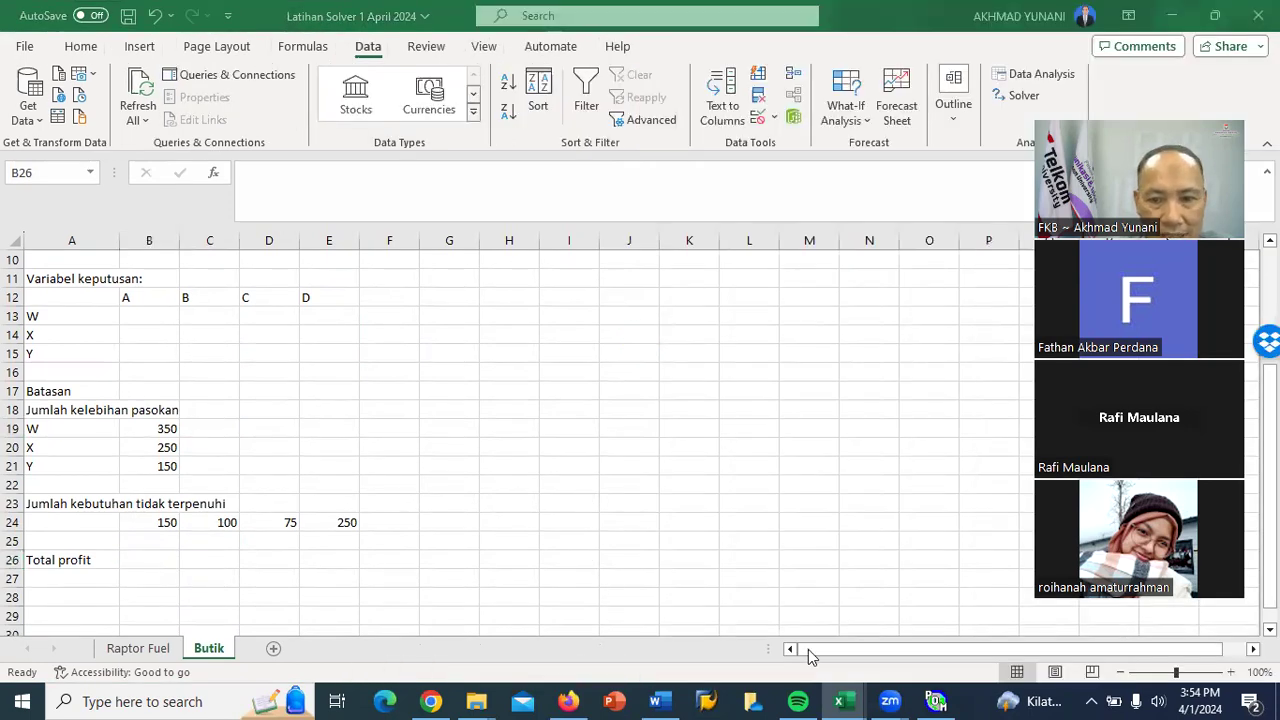
Compare the decision variable range B13:E15 with the profit-per-unit range B7:E9.
scroll(285, 494, "up", 2)
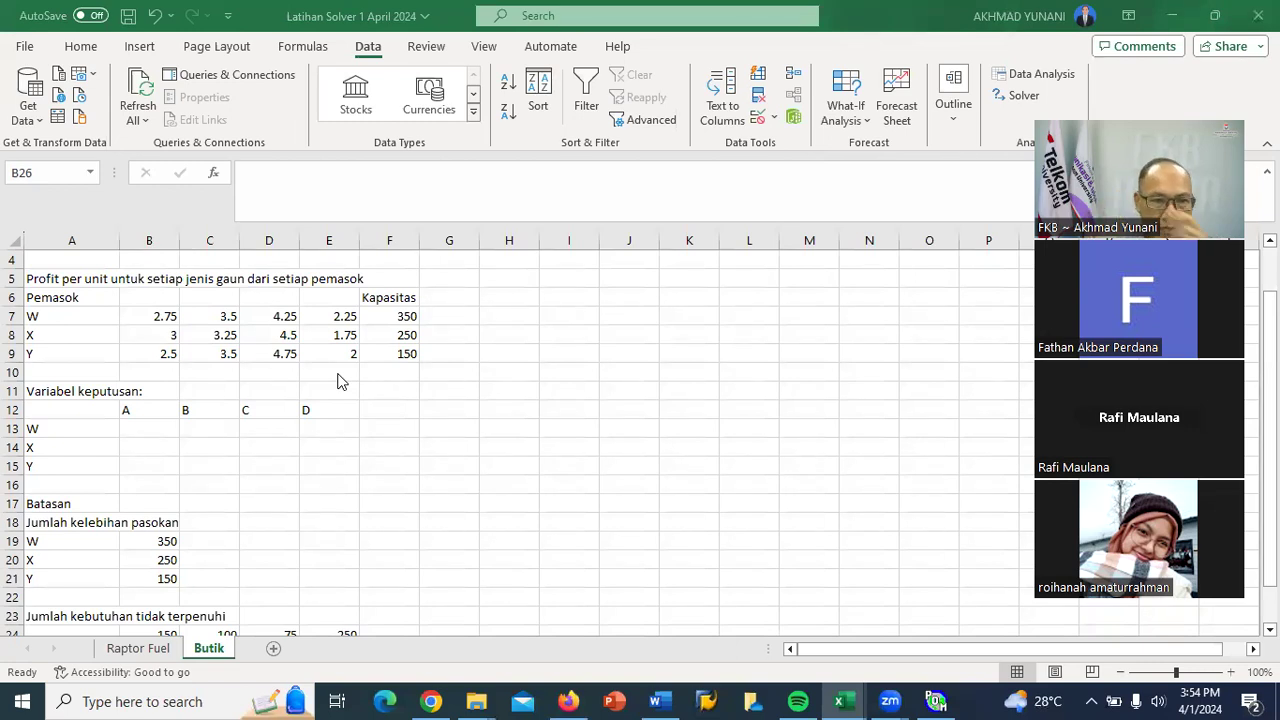
left_click(168, 432)
left_click_drag(157, 428, 338, 467)
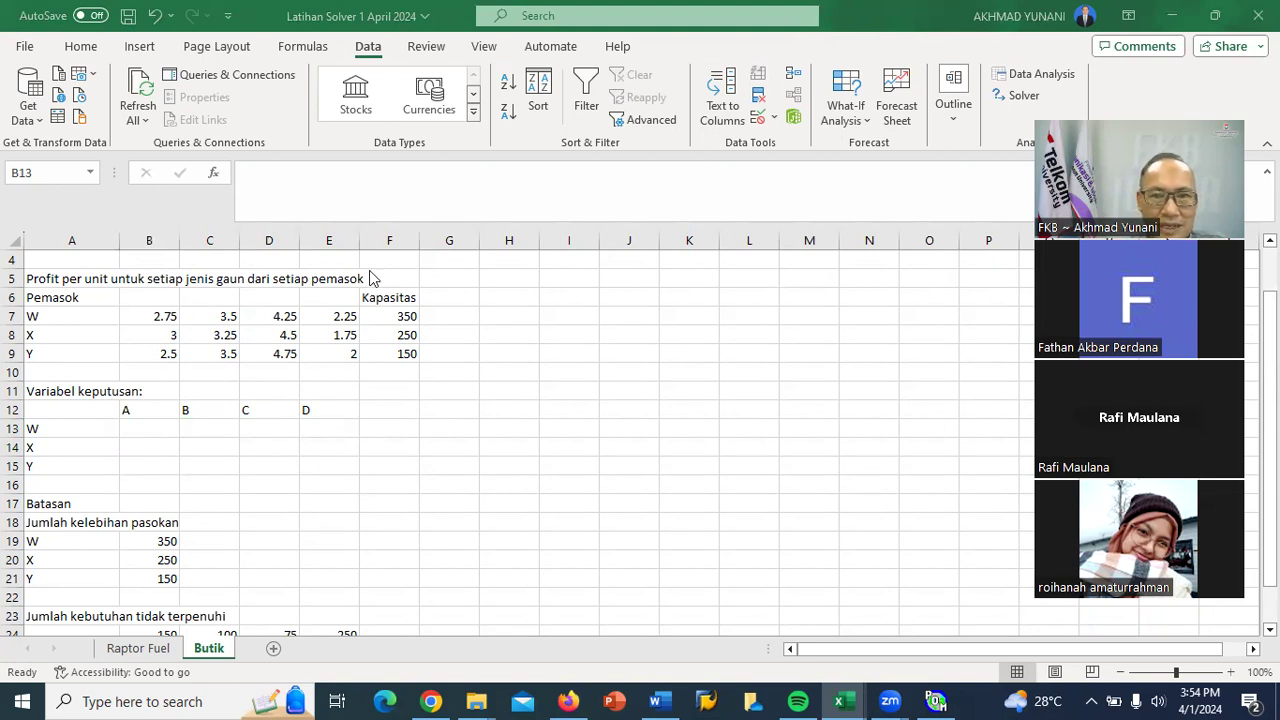
left_click_drag(165, 316, 329, 347)
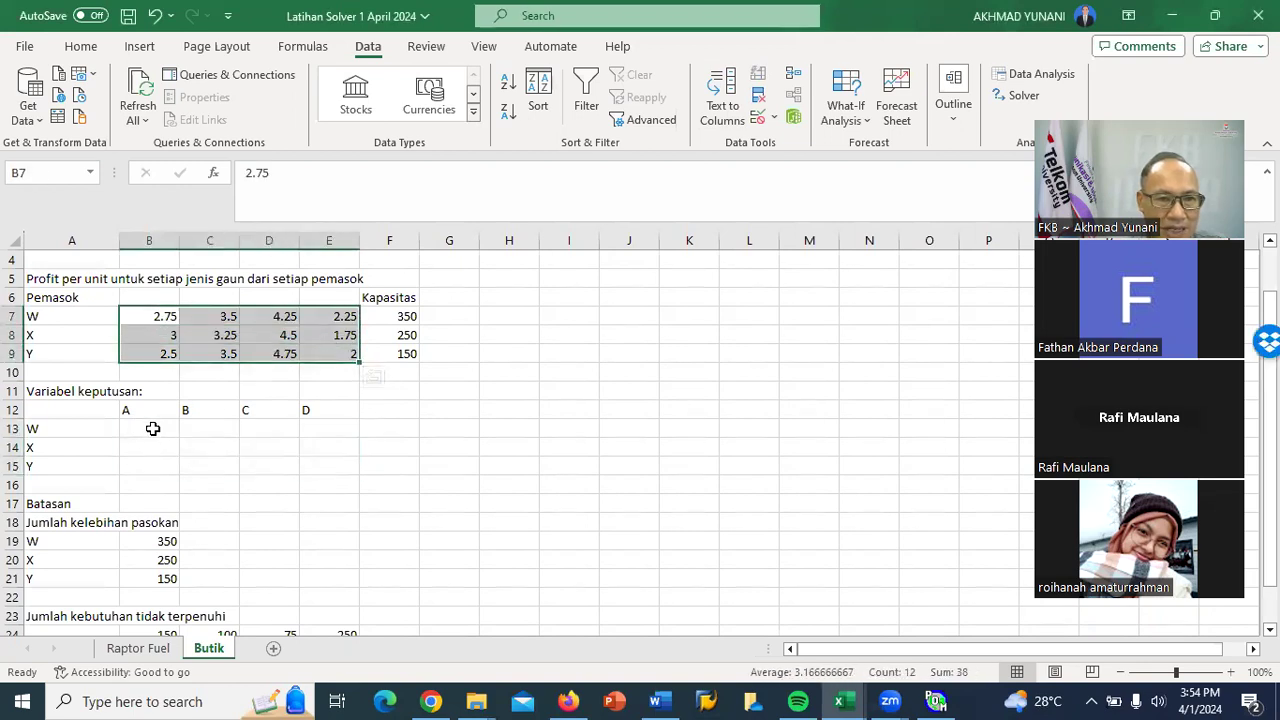
left_click_drag(153, 427, 315, 464)
left_click_drag(163, 317, 317, 350)
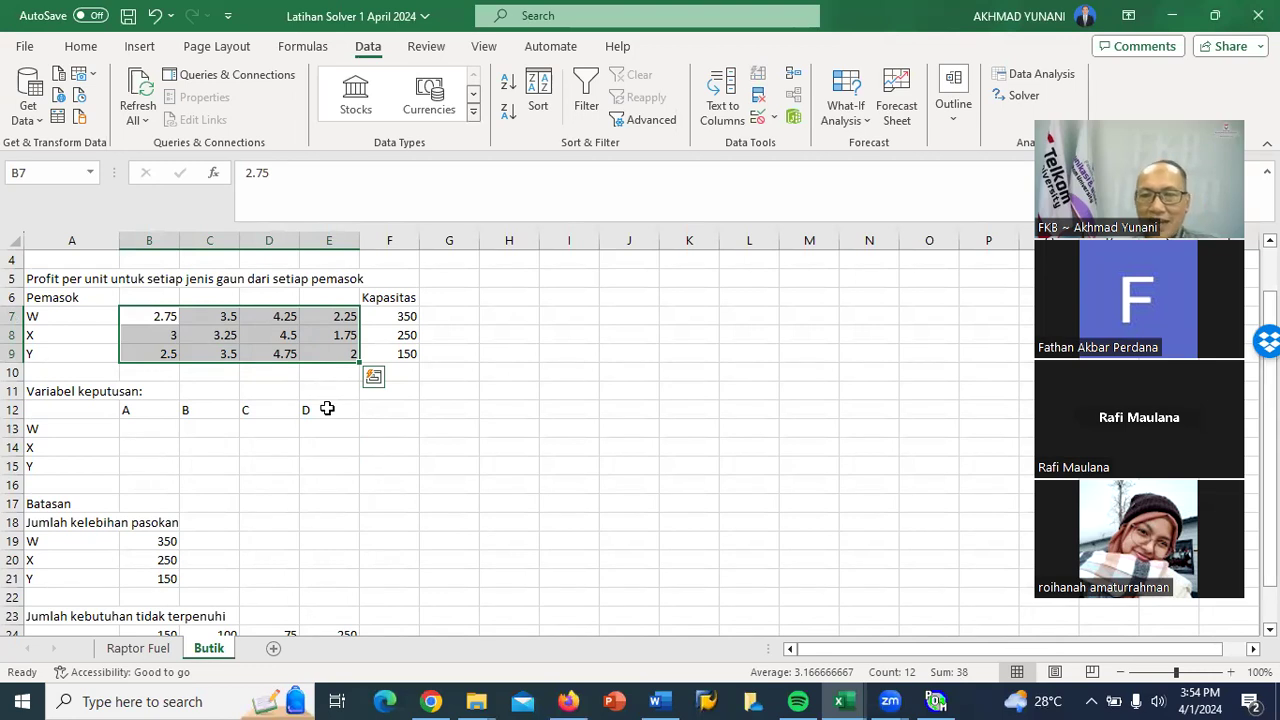
Enter =SUMPRODUCT(B7:E9, B13:E15) in the Total profit cell B26.
scroll(274, 457, "down", 2)
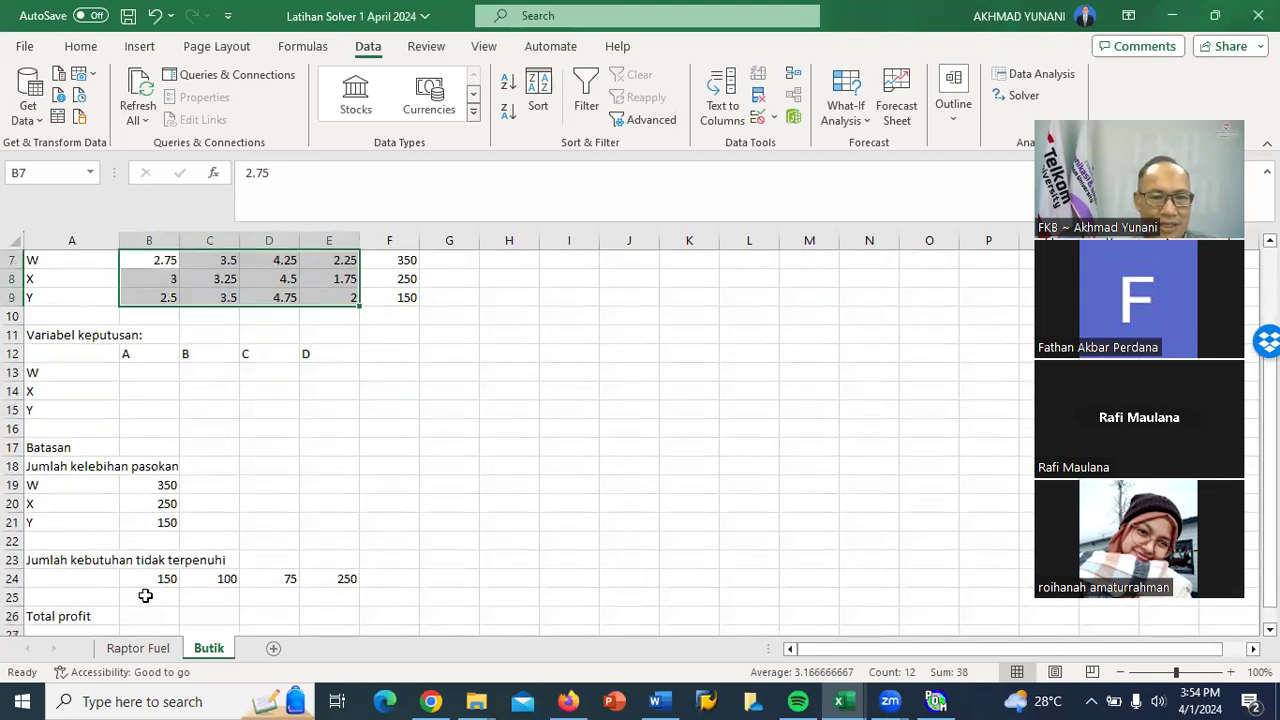
left_click(145, 558)
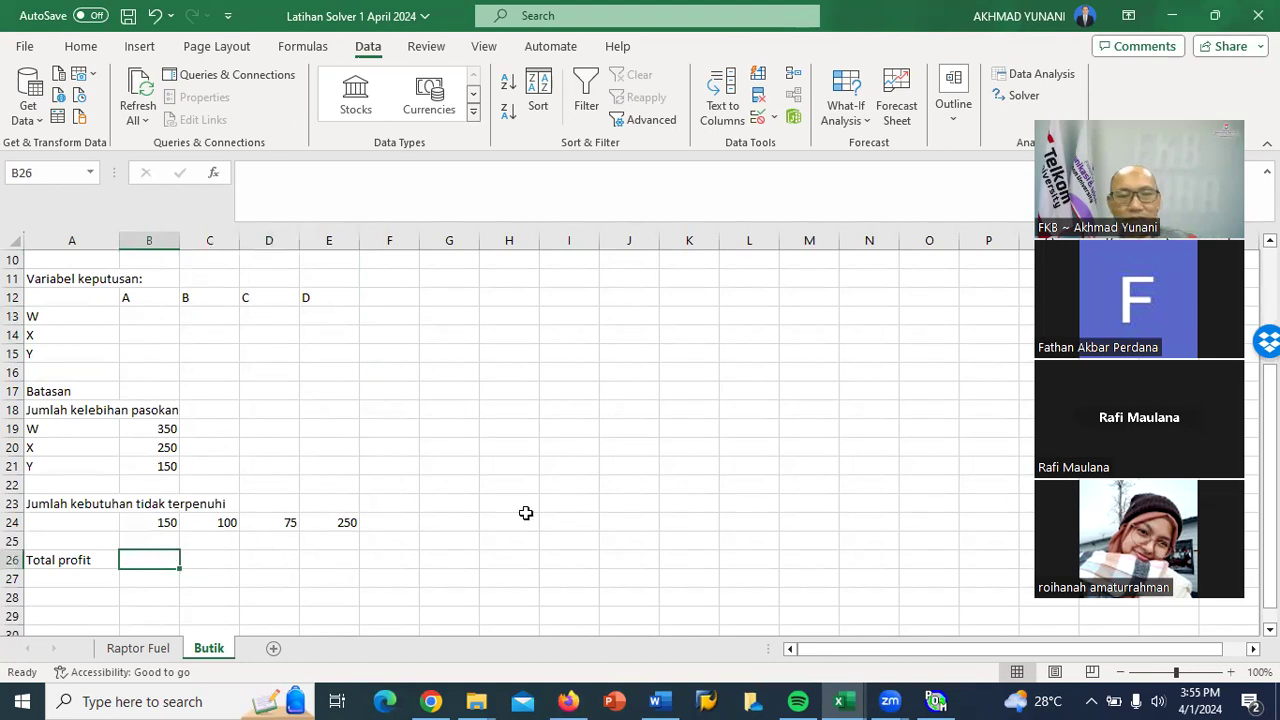
scroll(526, 513, "up", 2)
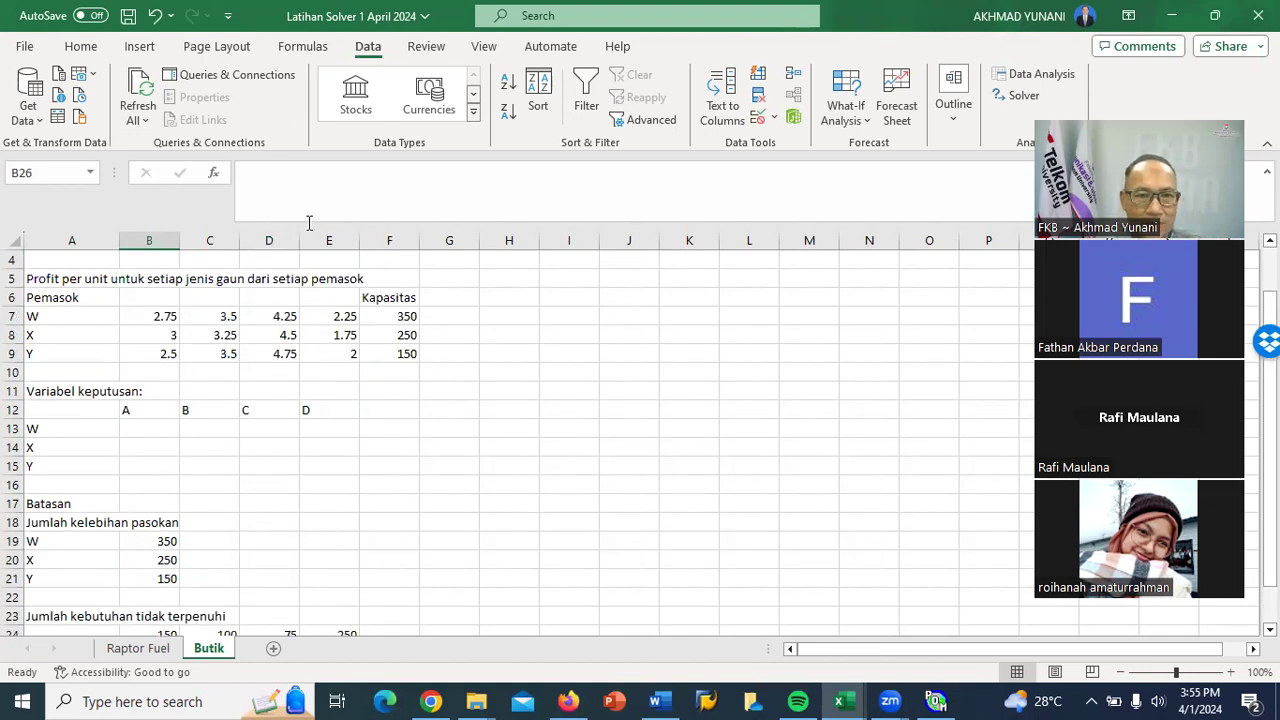
left_click(290, 191)
type("=")
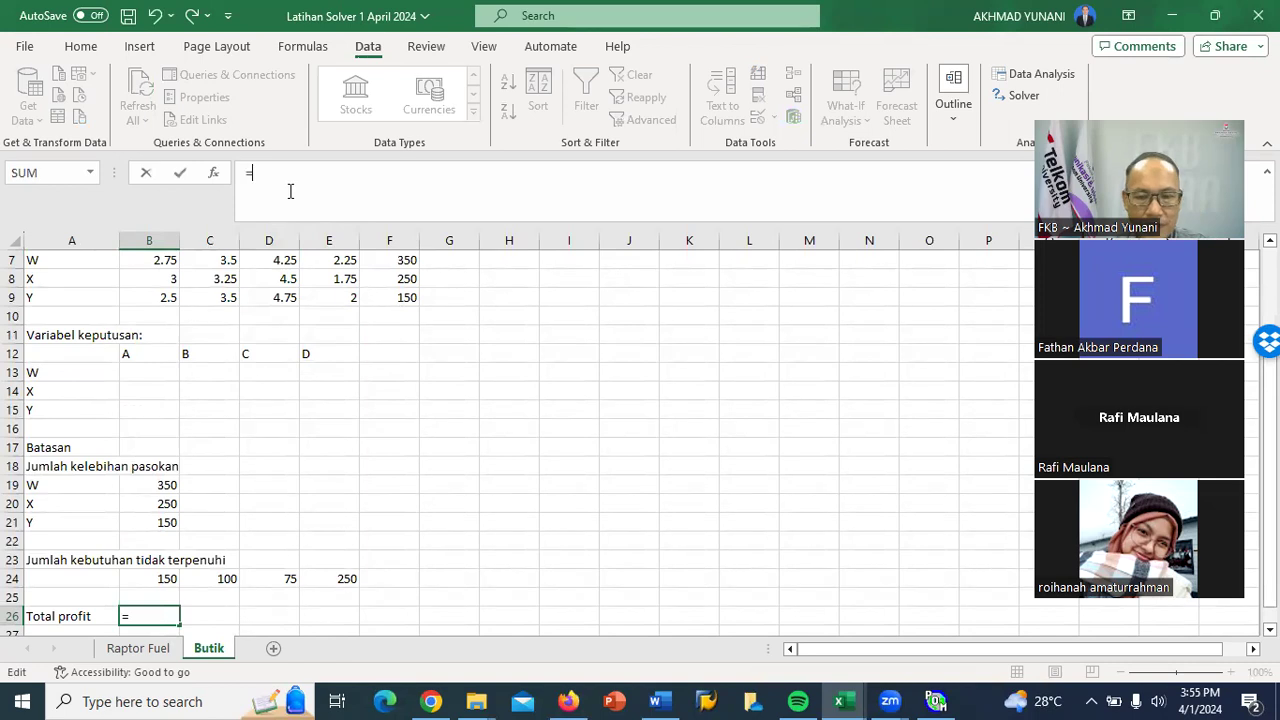
type("sumproduc")
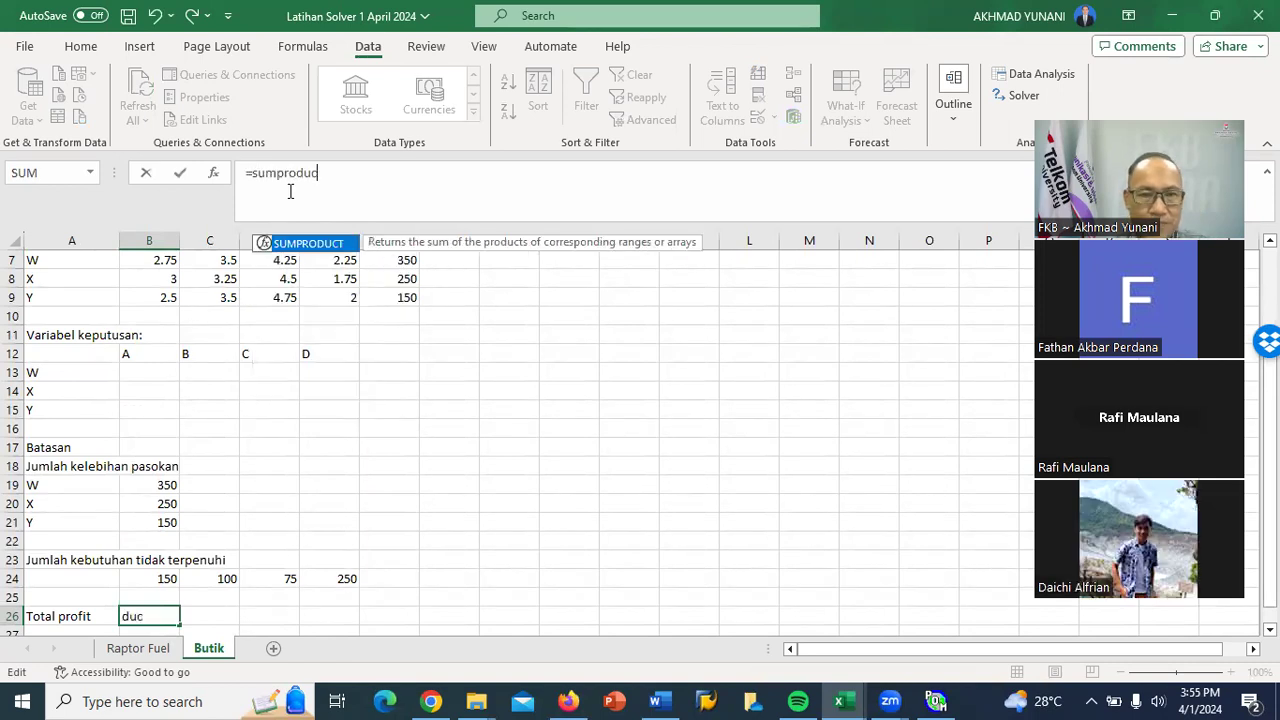
type("t")
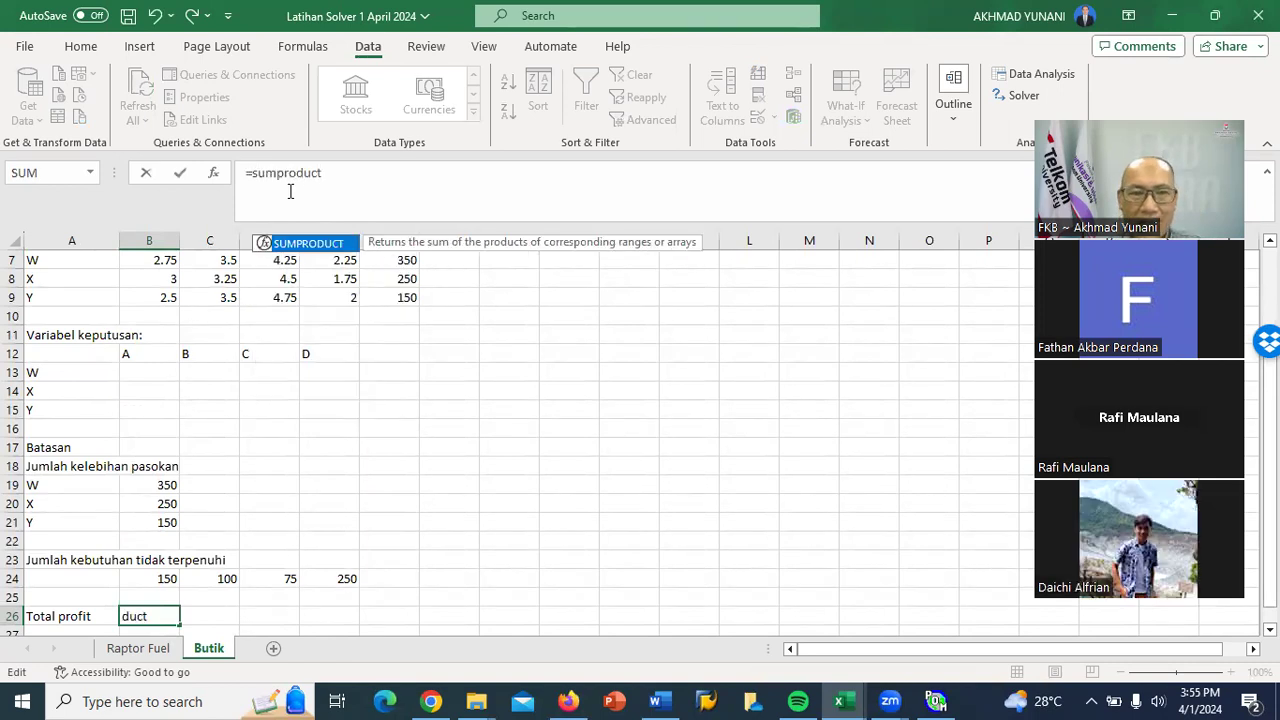
type("(")
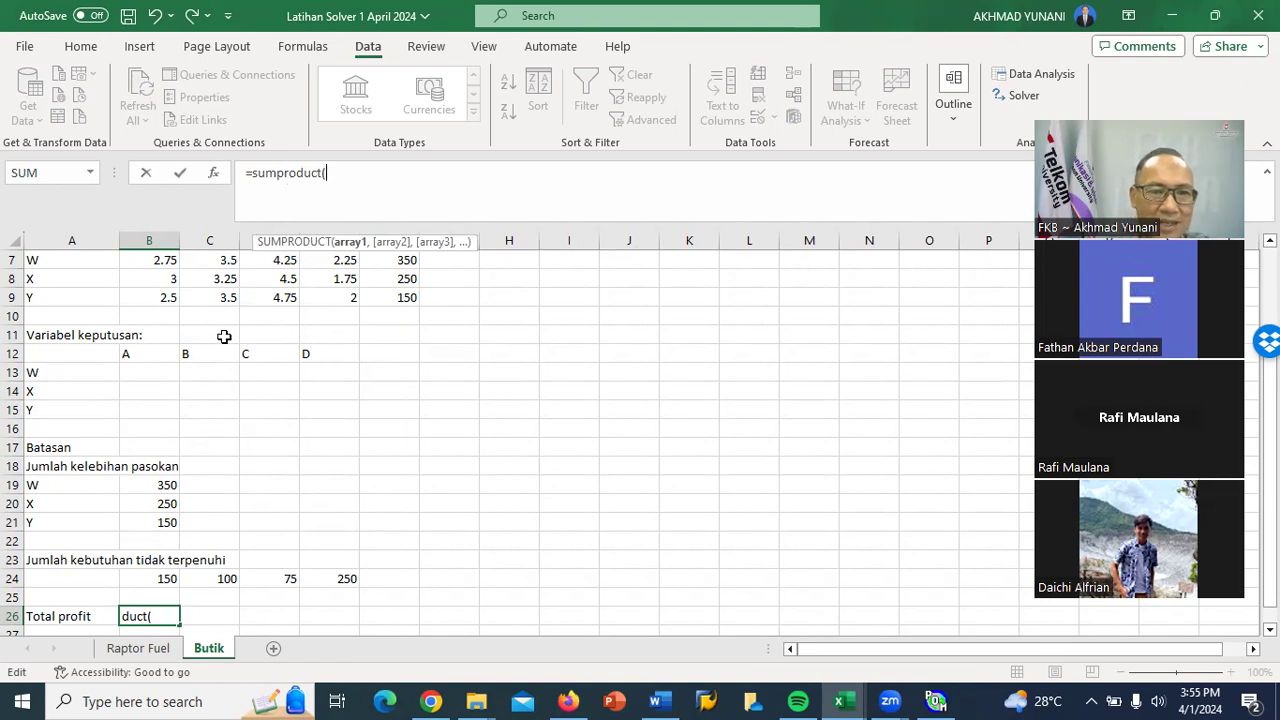
scroll(214, 337, "up", 1)
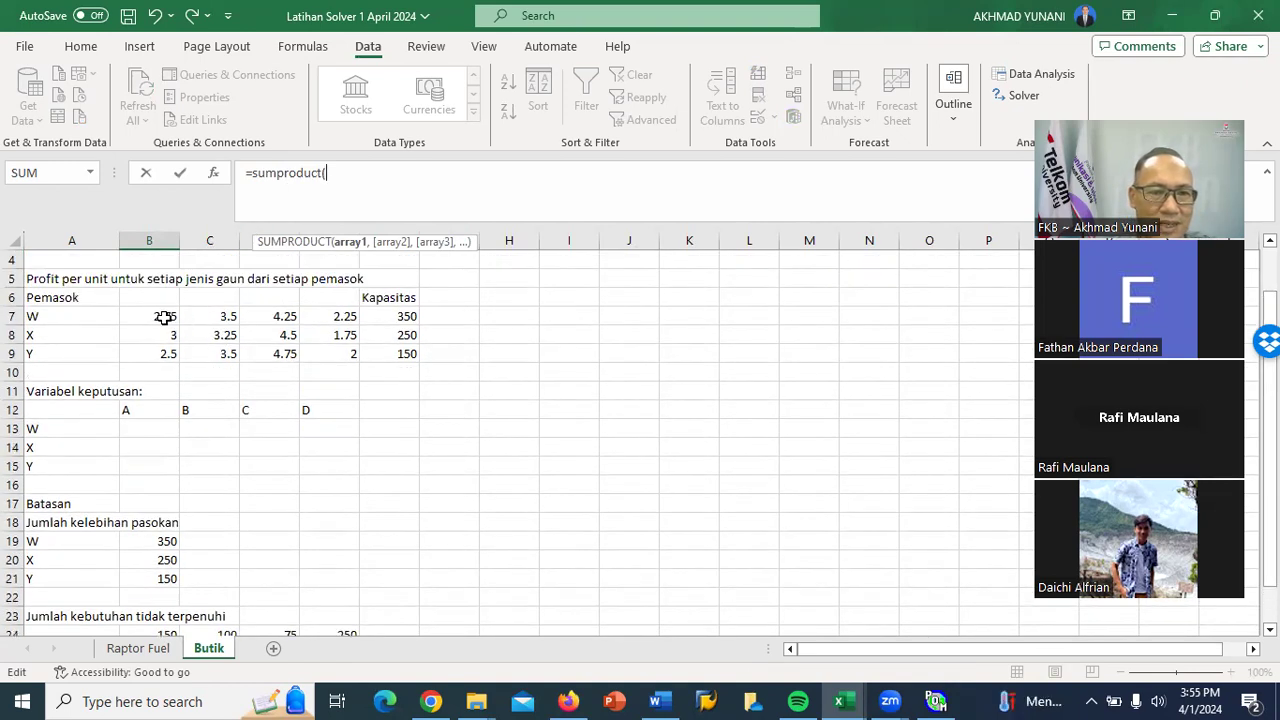
scroll(164, 317, "up", 1)
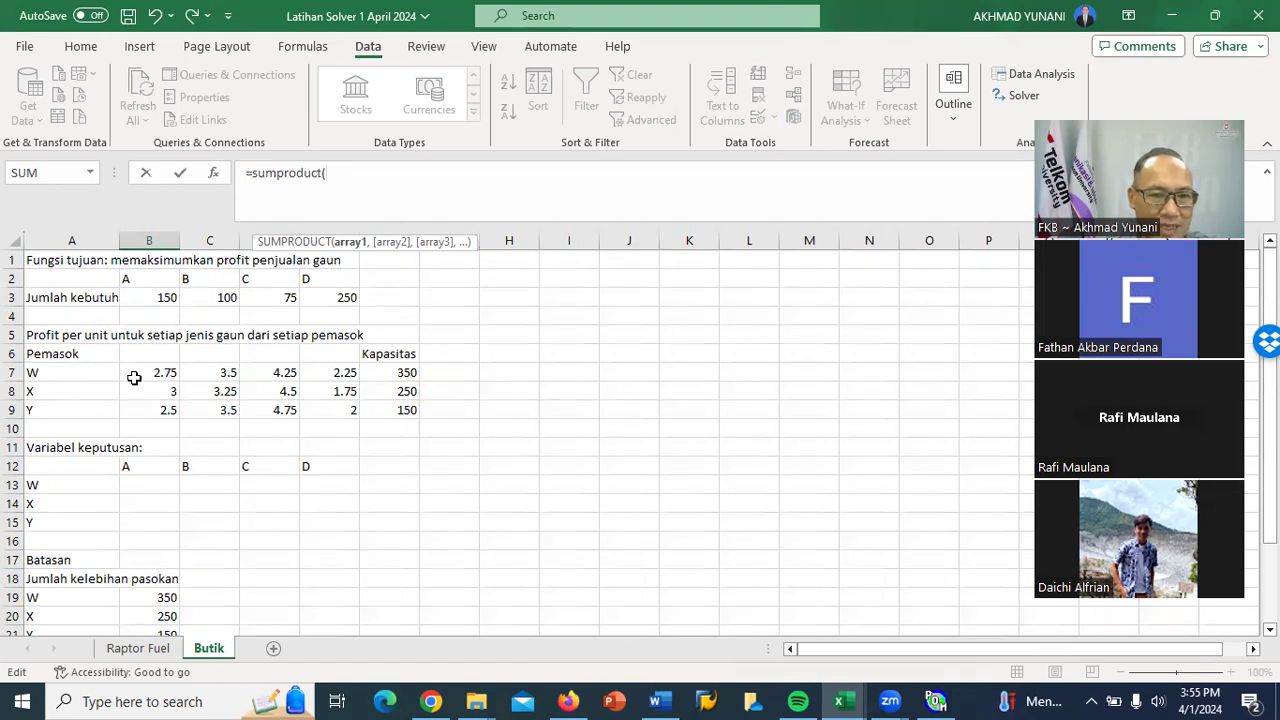
left_click_drag(150, 370, 327, 409)
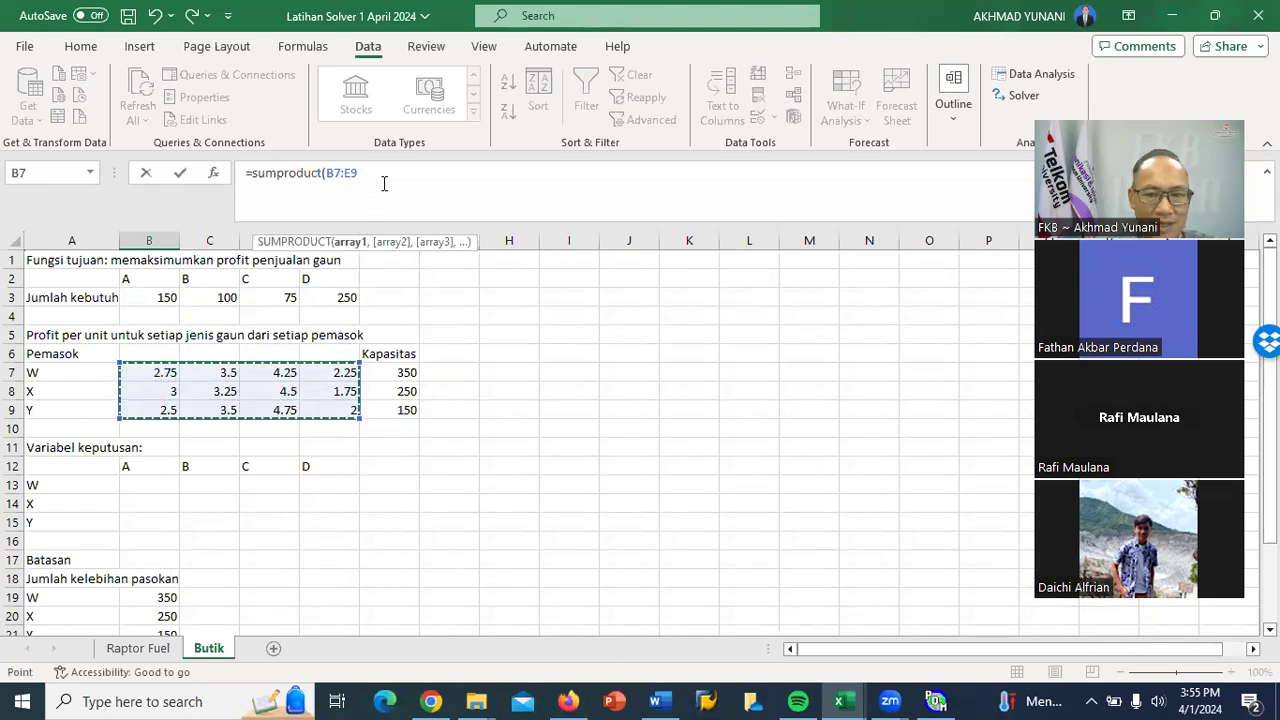
type(",")
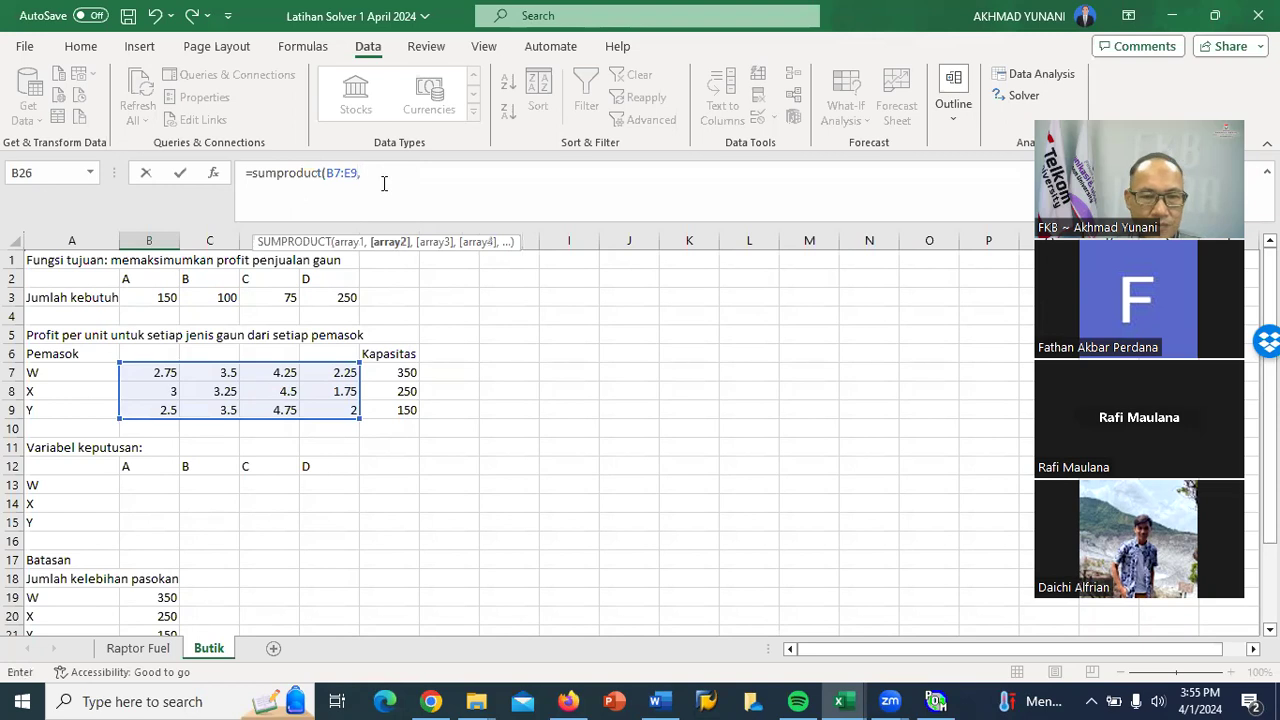
left_click(143, 485)
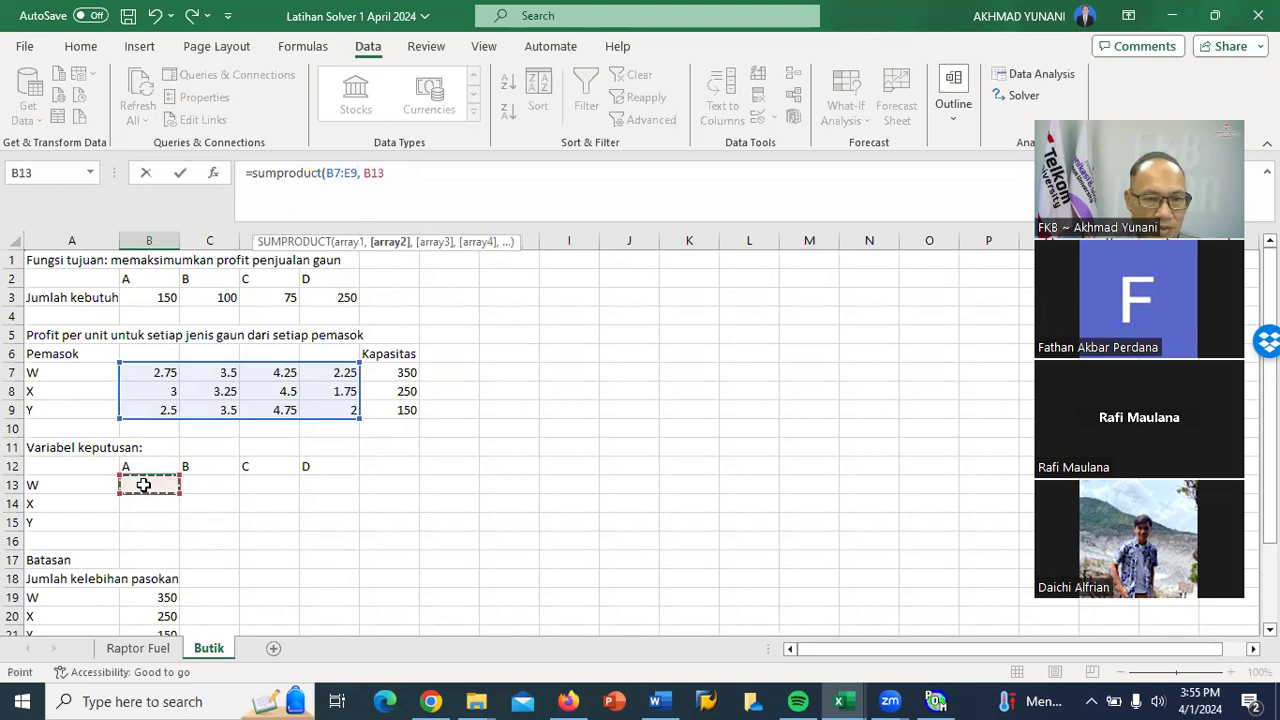
left_click_drag(143, 485, 308, 518)
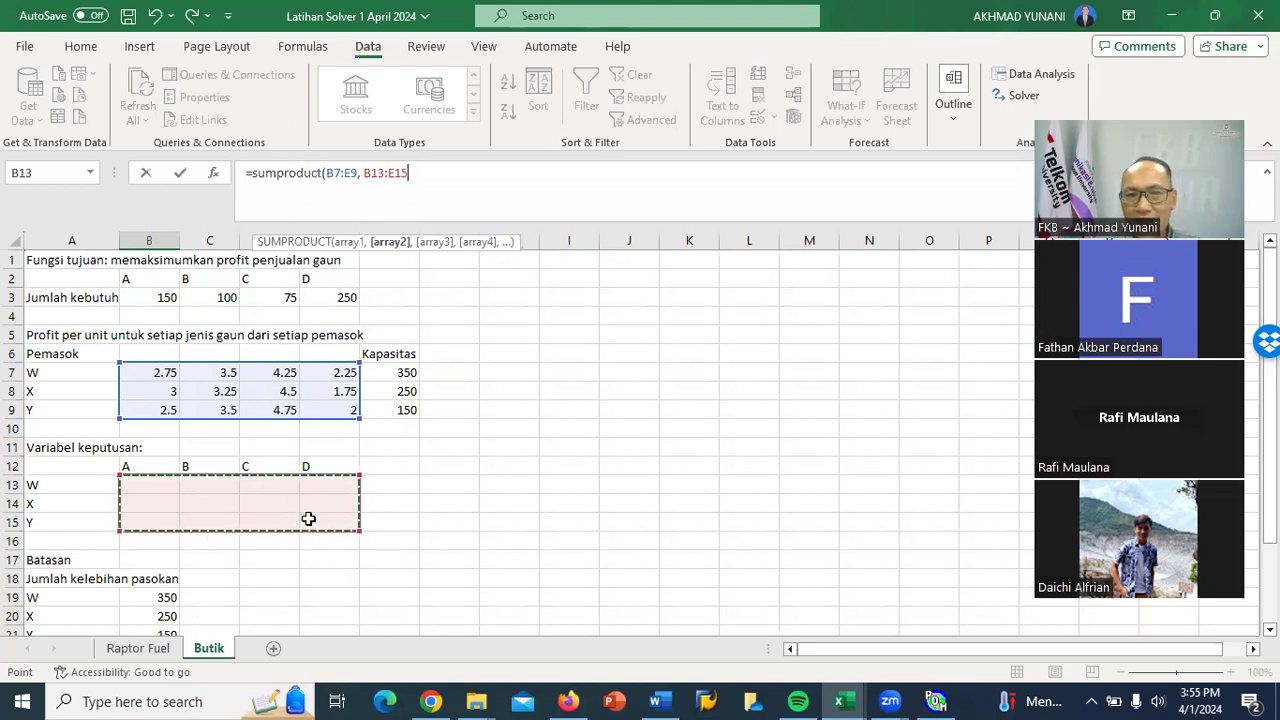
type(")")
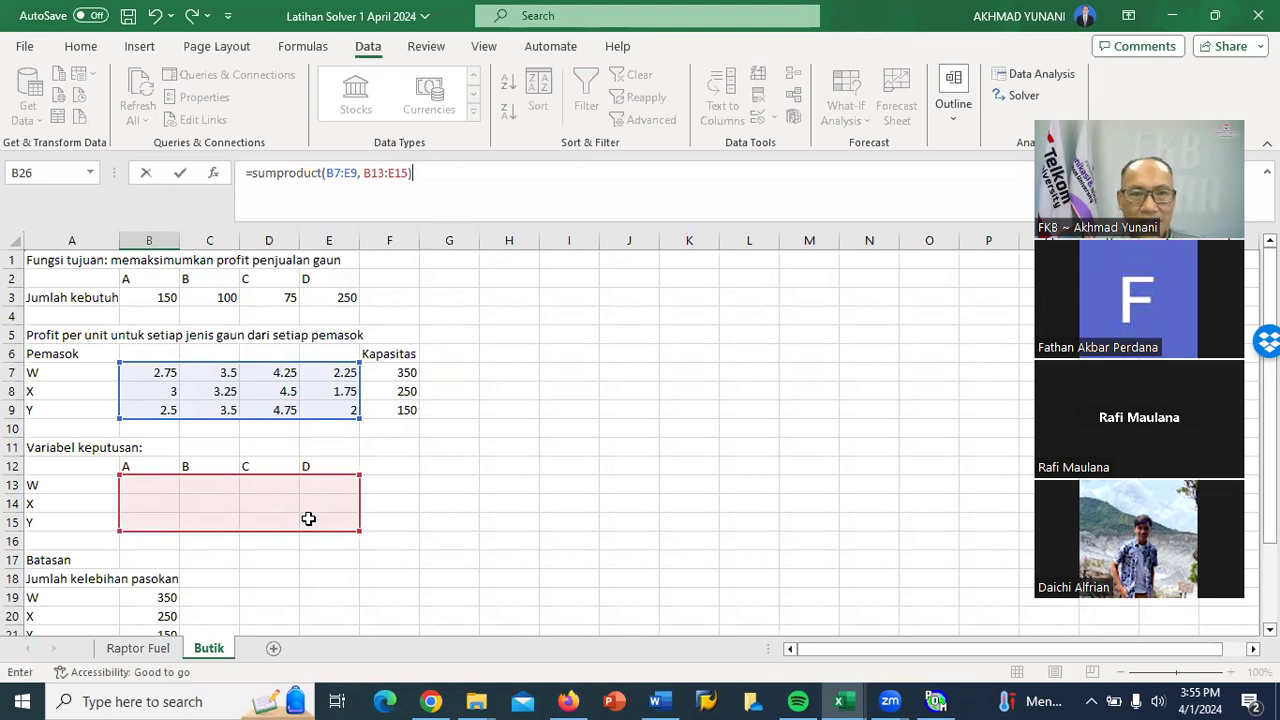
key("Return")
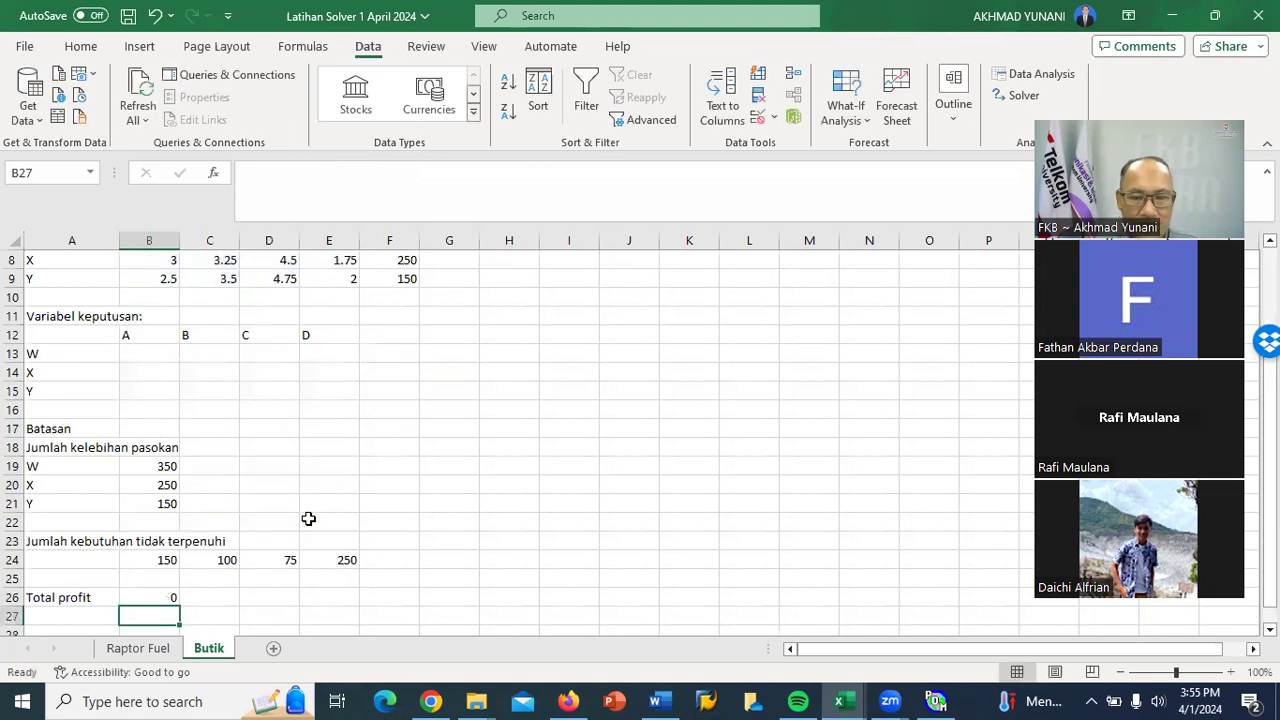
key("Up")
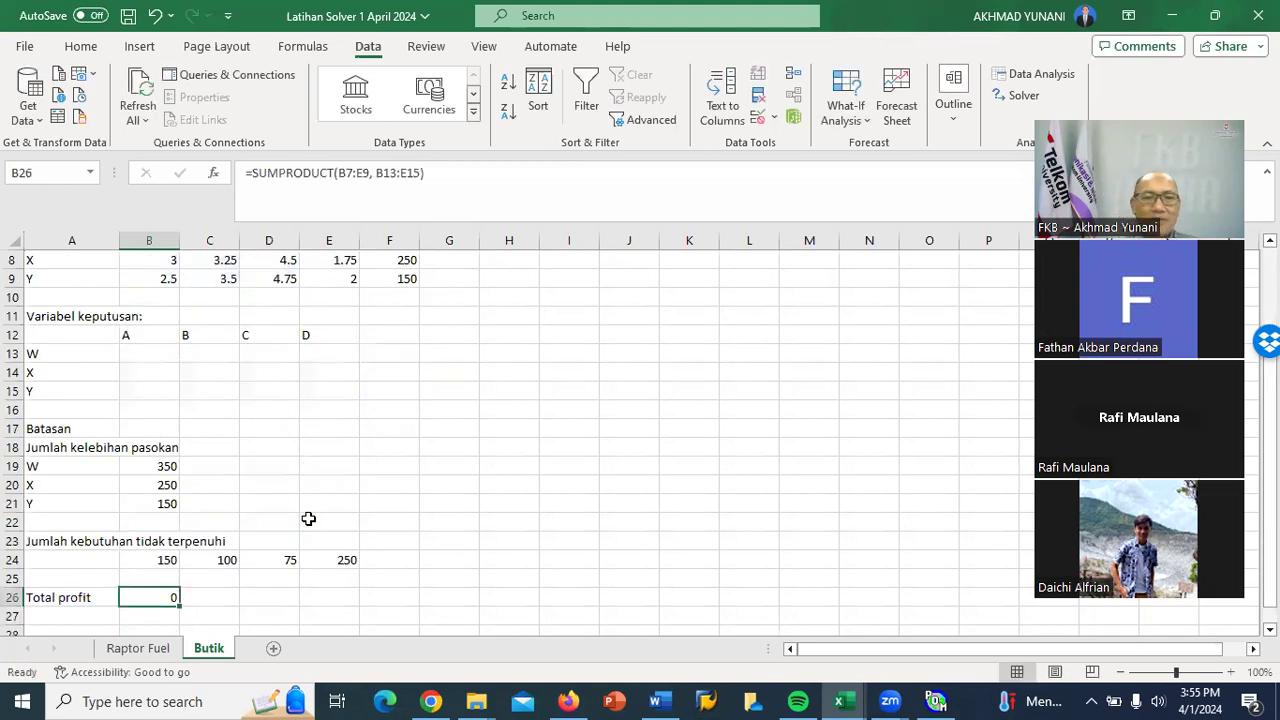
Examine the empty decision variable grid B13:E15 with its W, X, Y and A to D labels, and the Total profit cell.
left_click_drag(162, 352, 326, 397)
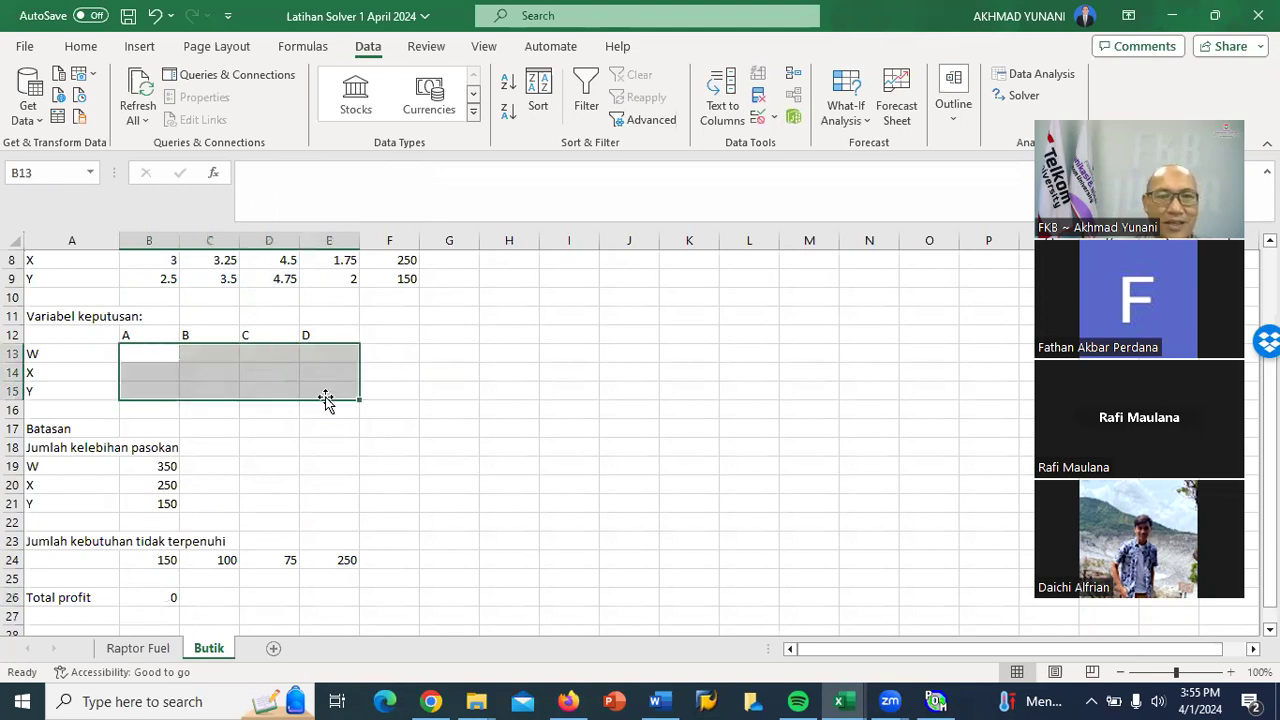
left_click(147, 355)
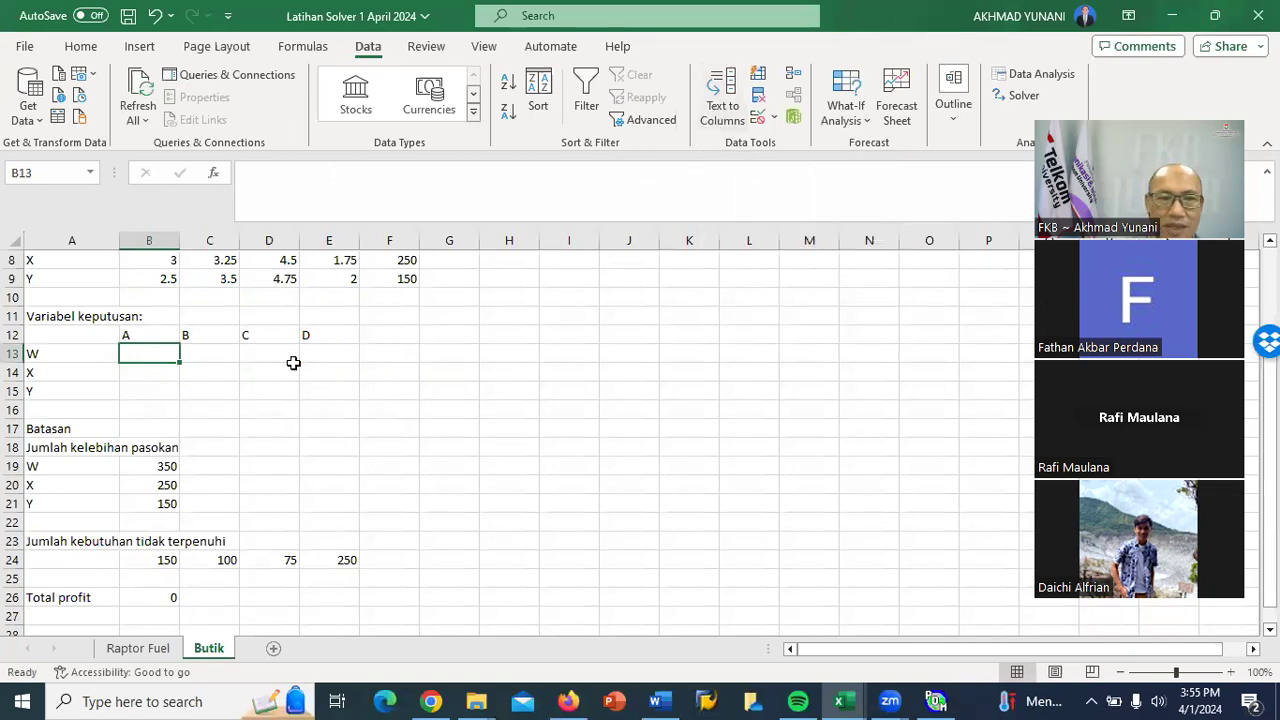
left_click(44, 372)
left_click_drag(130, 335, 301, 341)
left_click(74, 391)
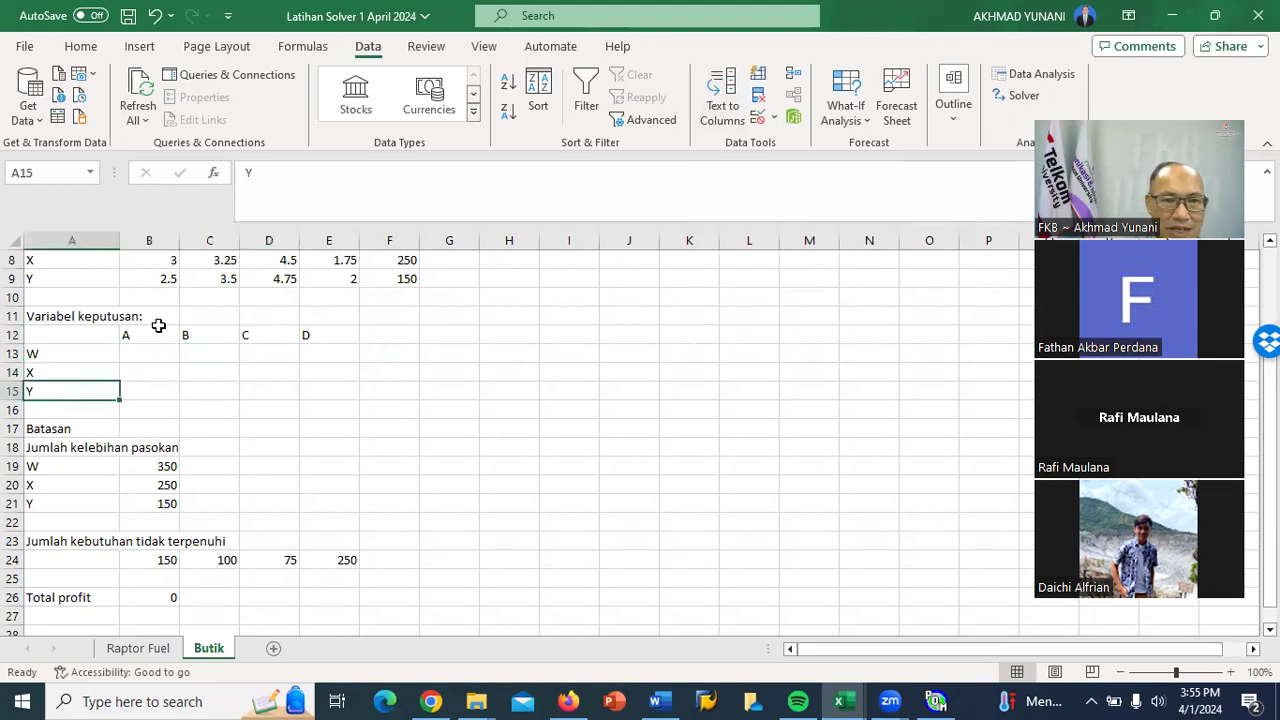
left_click(136, 333)
left_click_drag(181, 340, 297, 357)
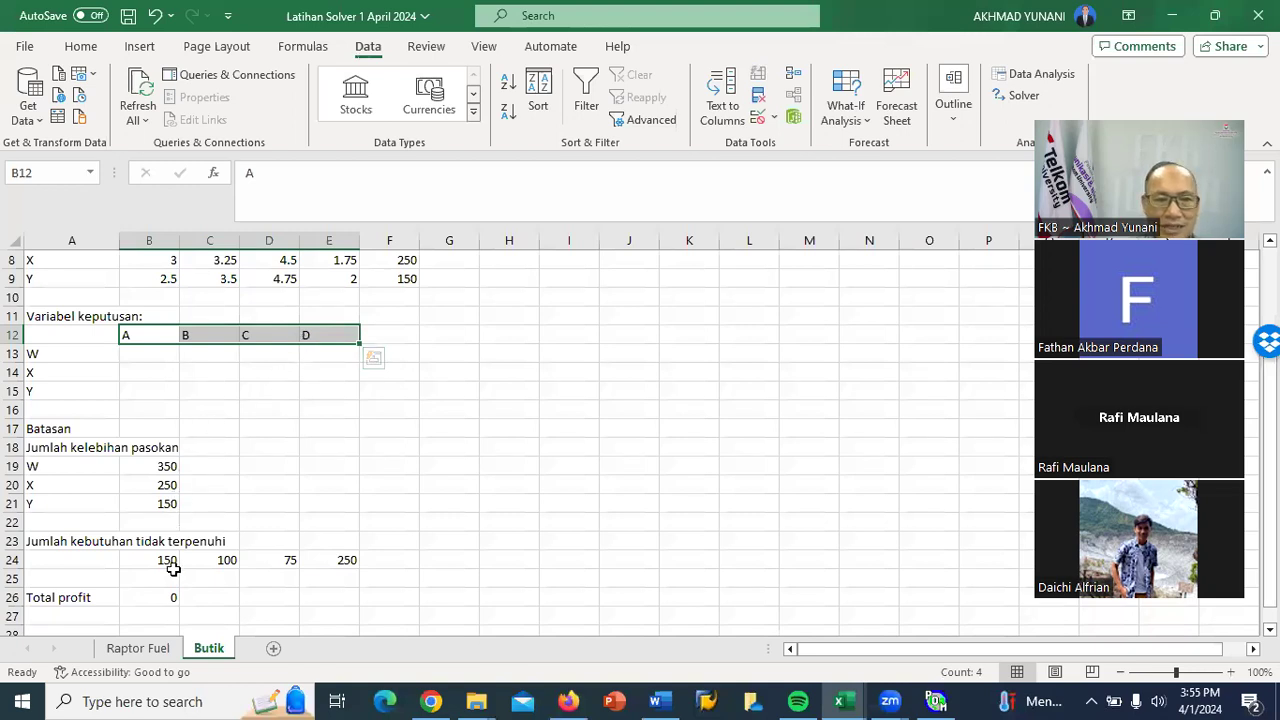
left_click(160, 597)
left_click_drag(149, 354, 309, 382)
left_click(512, 411)
Open Solver and set its objective to the Total profit cell B26.
left_click(160, 597)
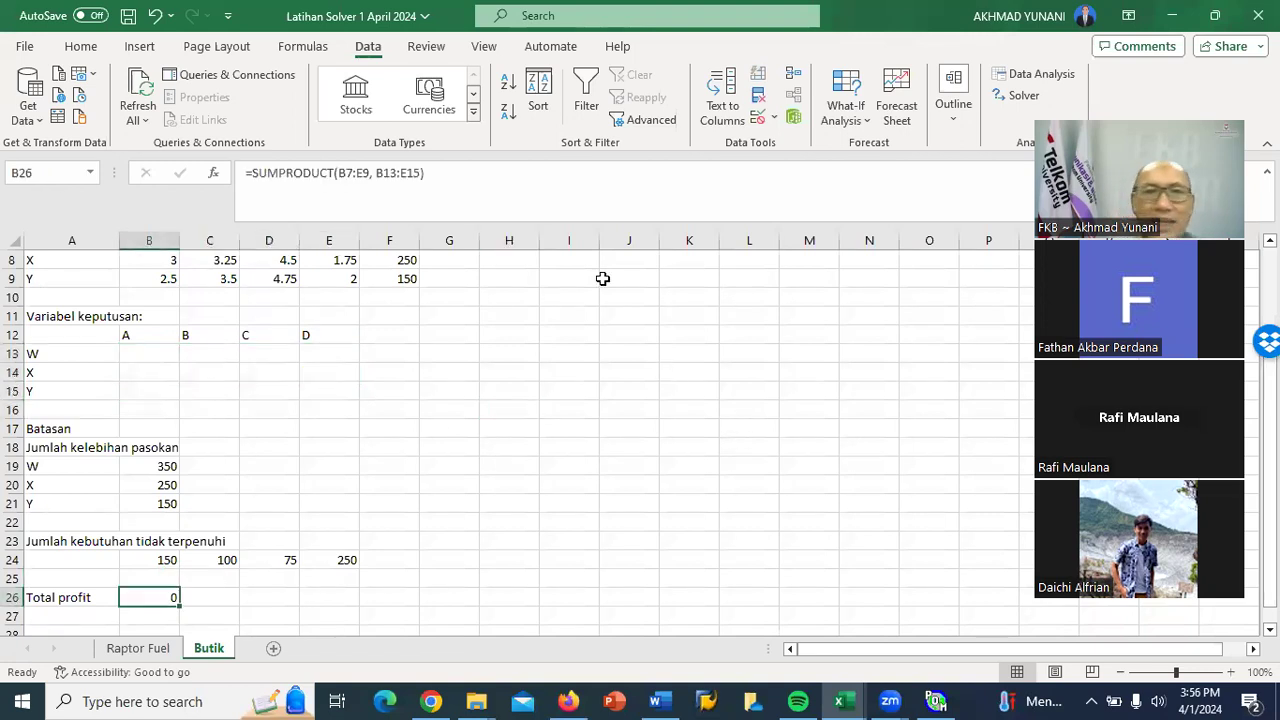
left_click(563, 119)
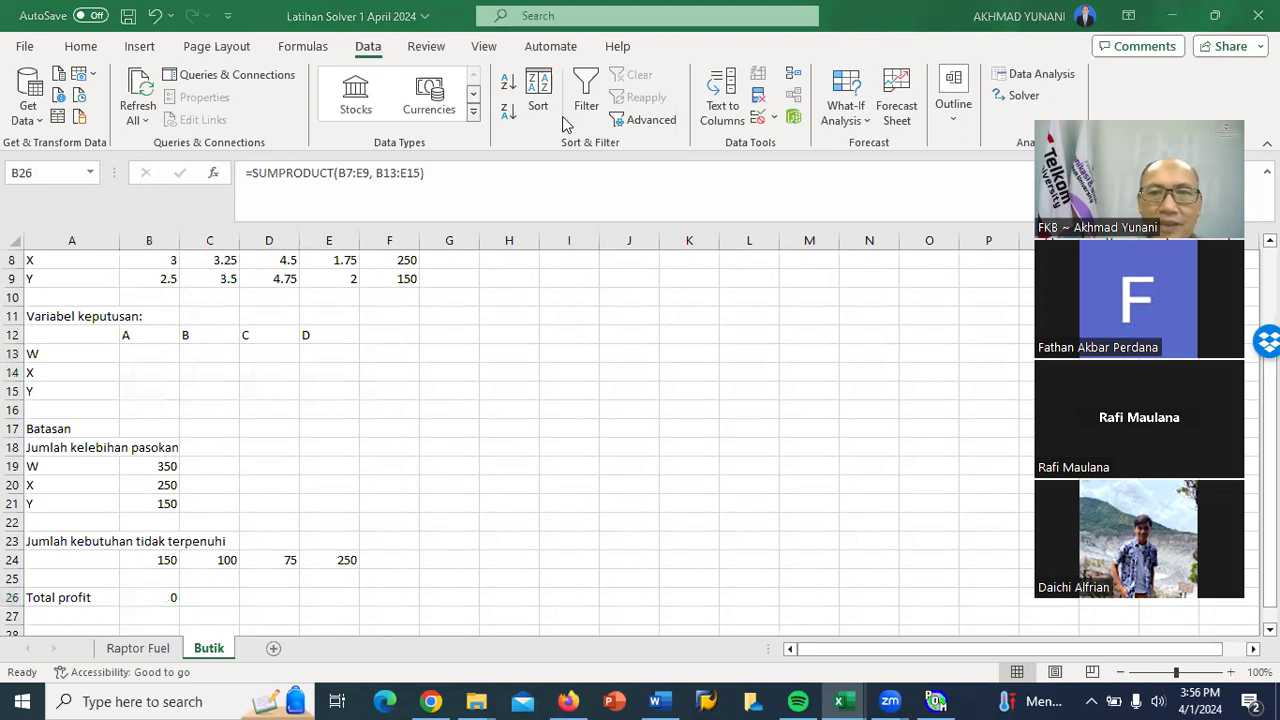
left_click(369, 44)
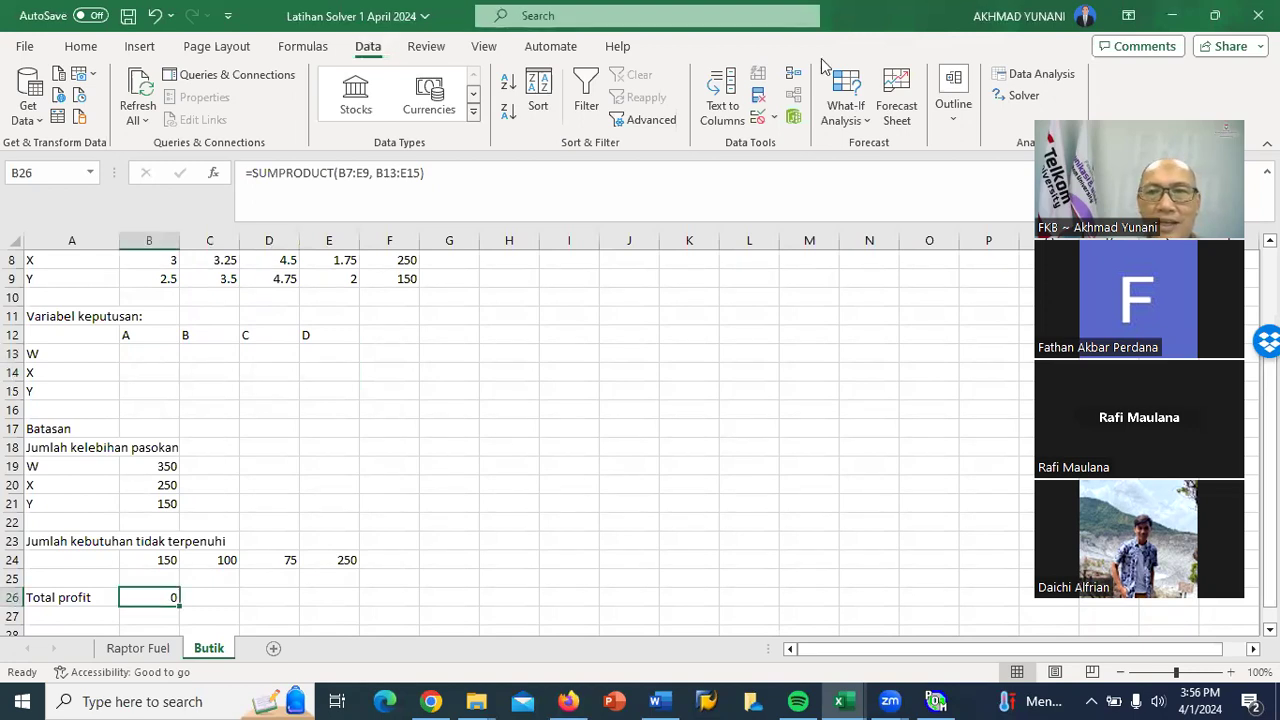
left_click(1020, 95)
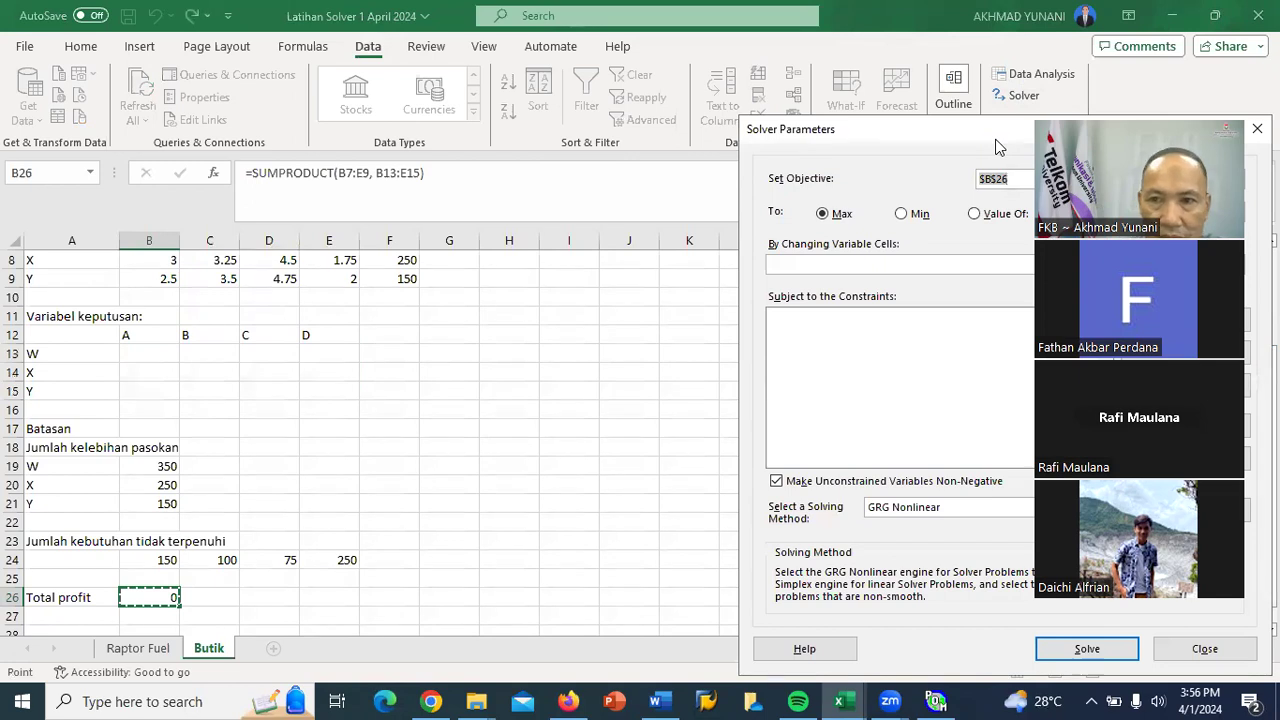
left_click(155, 596)
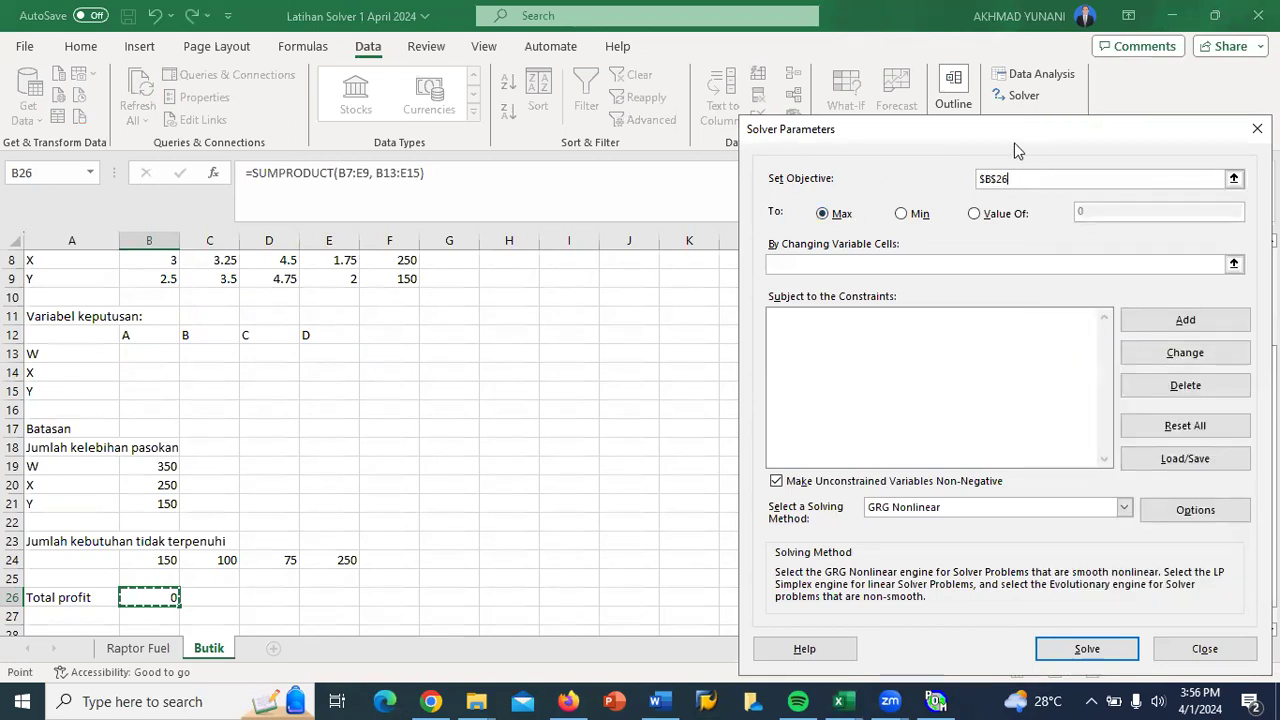
Set Solver's changing variable cells to the decision variable range $B$13:$E$15.
left_click(858, 263)
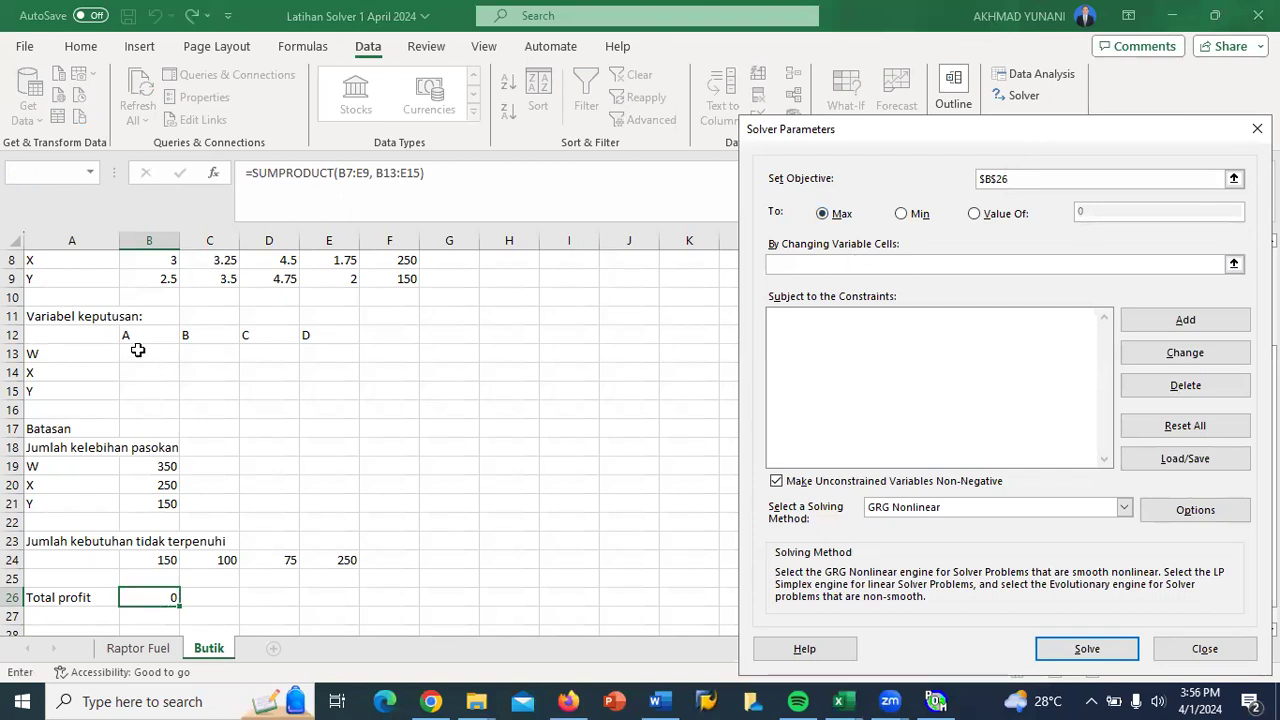
left_click_drag(135, 353, 320, 384)
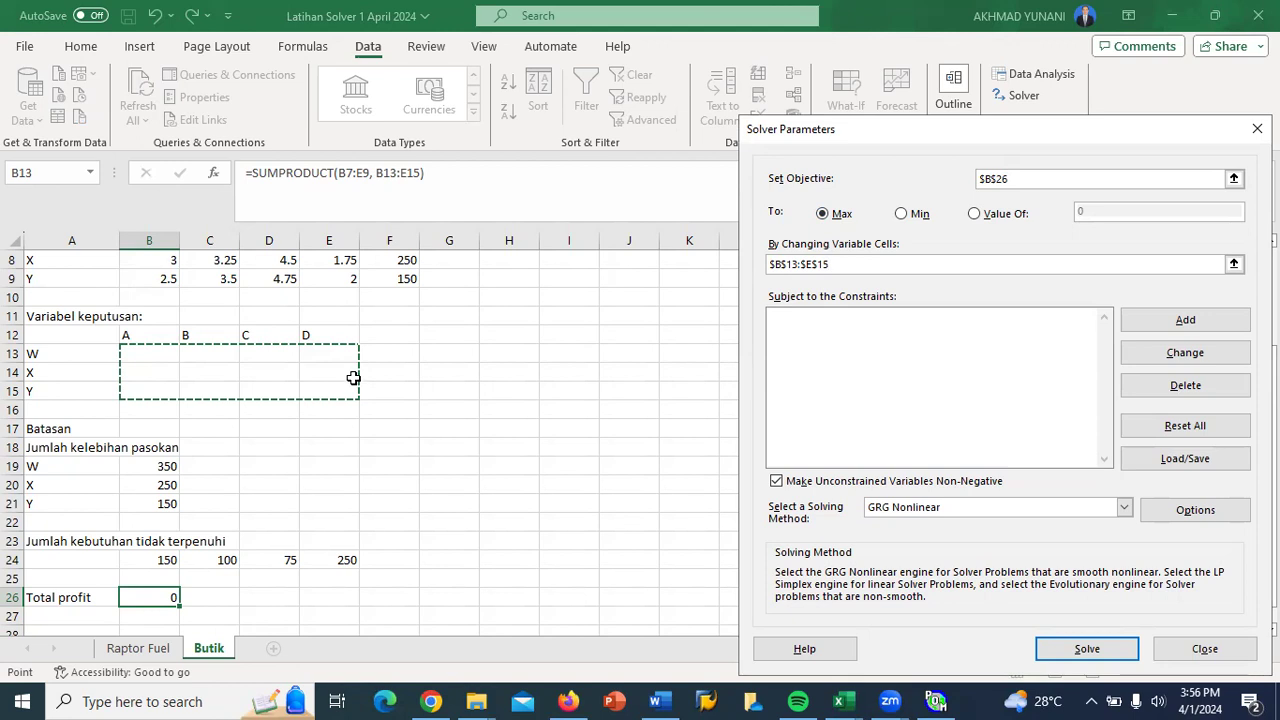
left_click(845, 326)
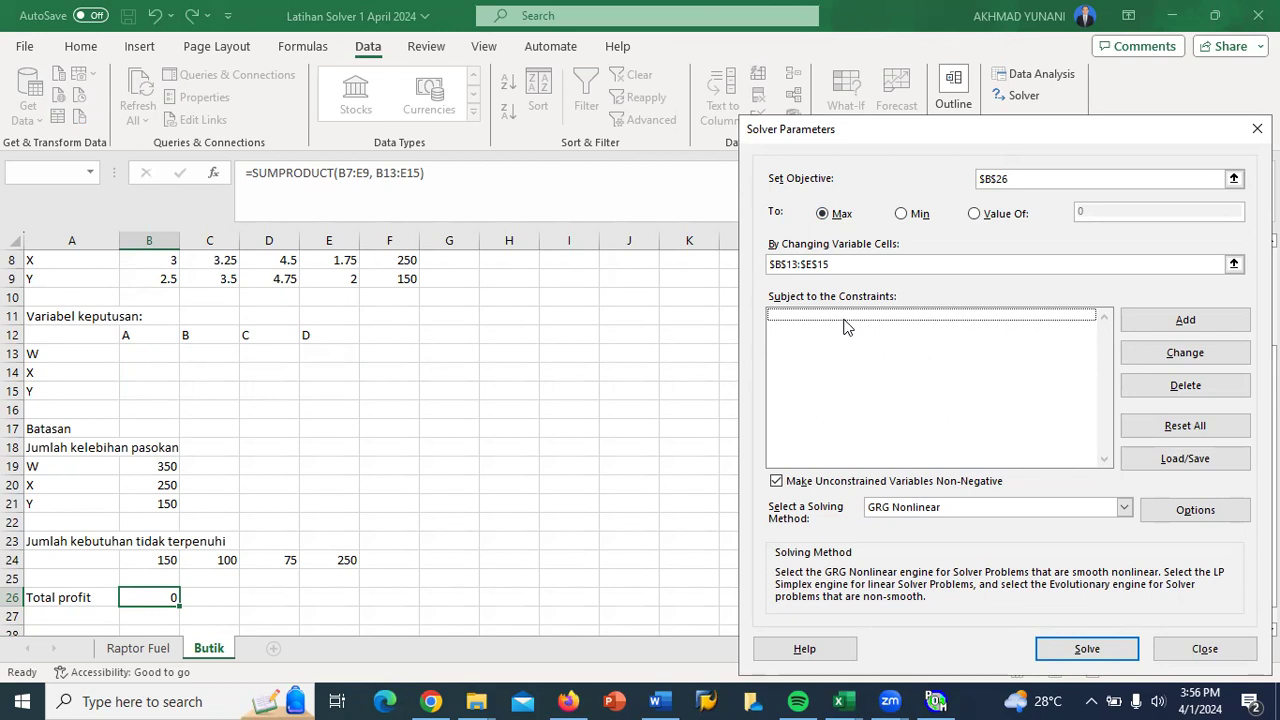
Add a Solver constraint requiring the supply surplus cells $B$19:$B$21 to be >= 0.
left_click(1187, 325)
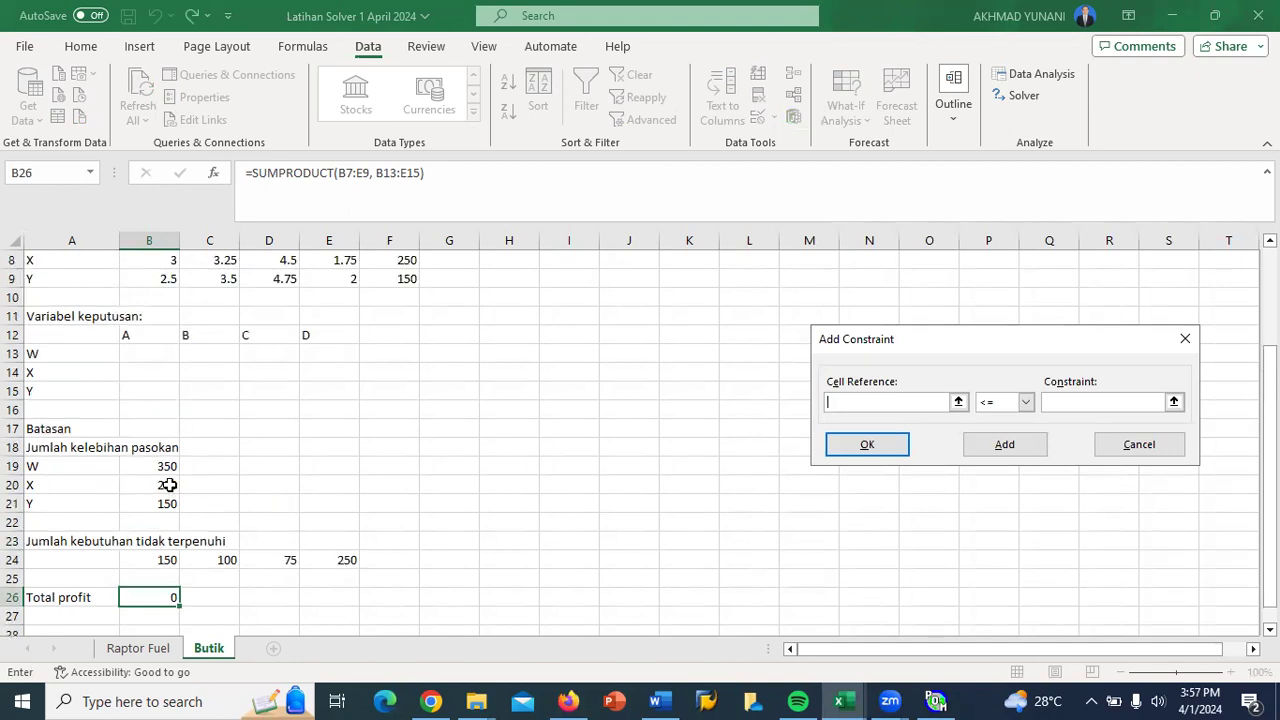
left_click_drag(159, 461, 157, 503)
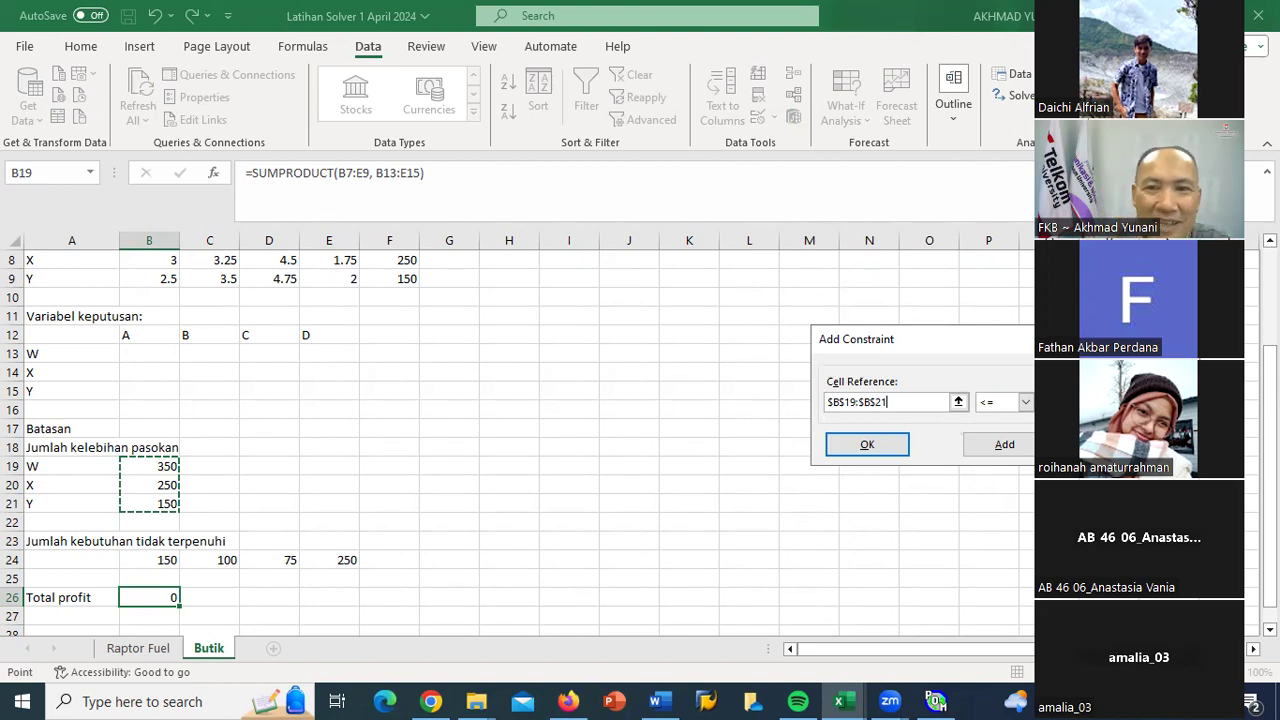
left_click(1105, 402)
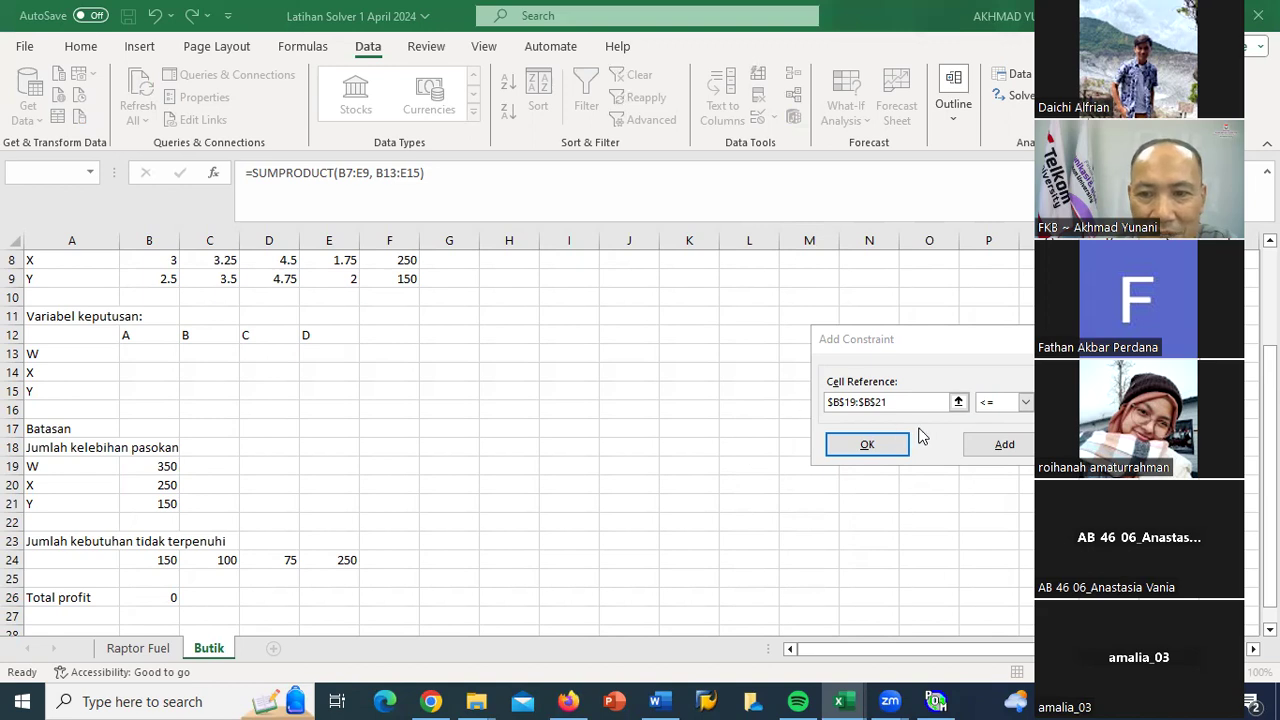
left_click(865, 485)
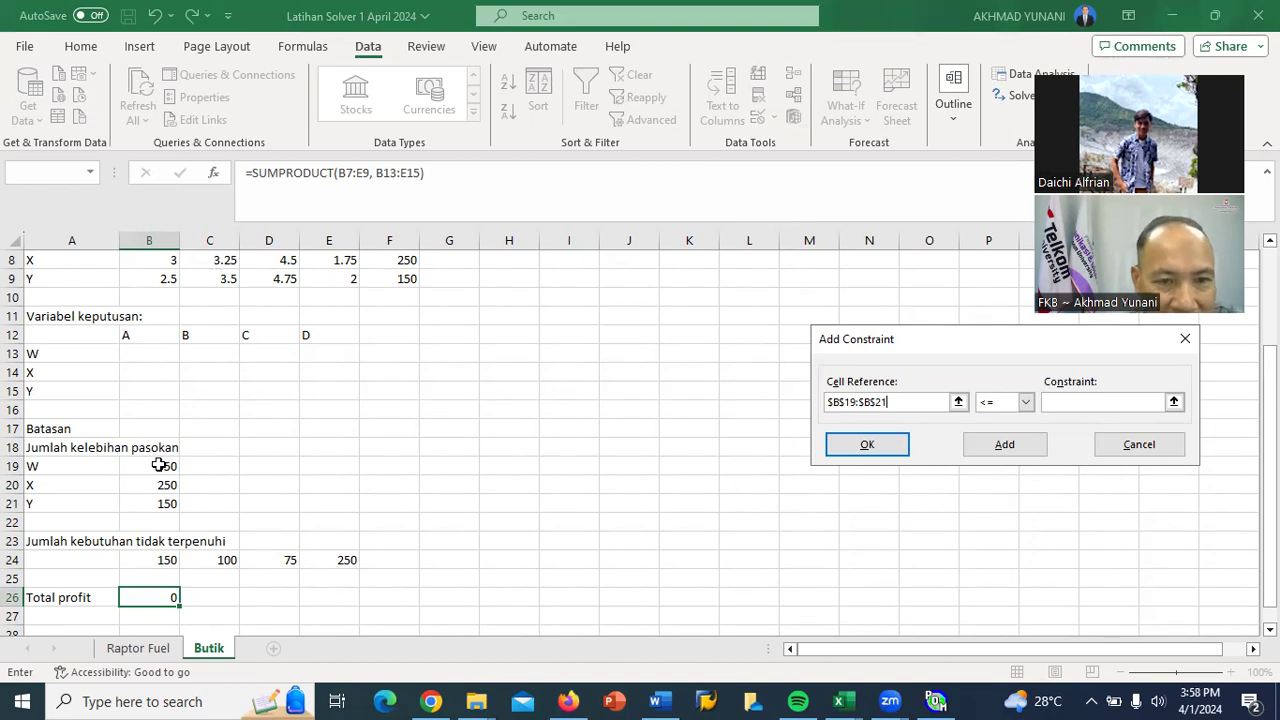
left_click(1028, 404)
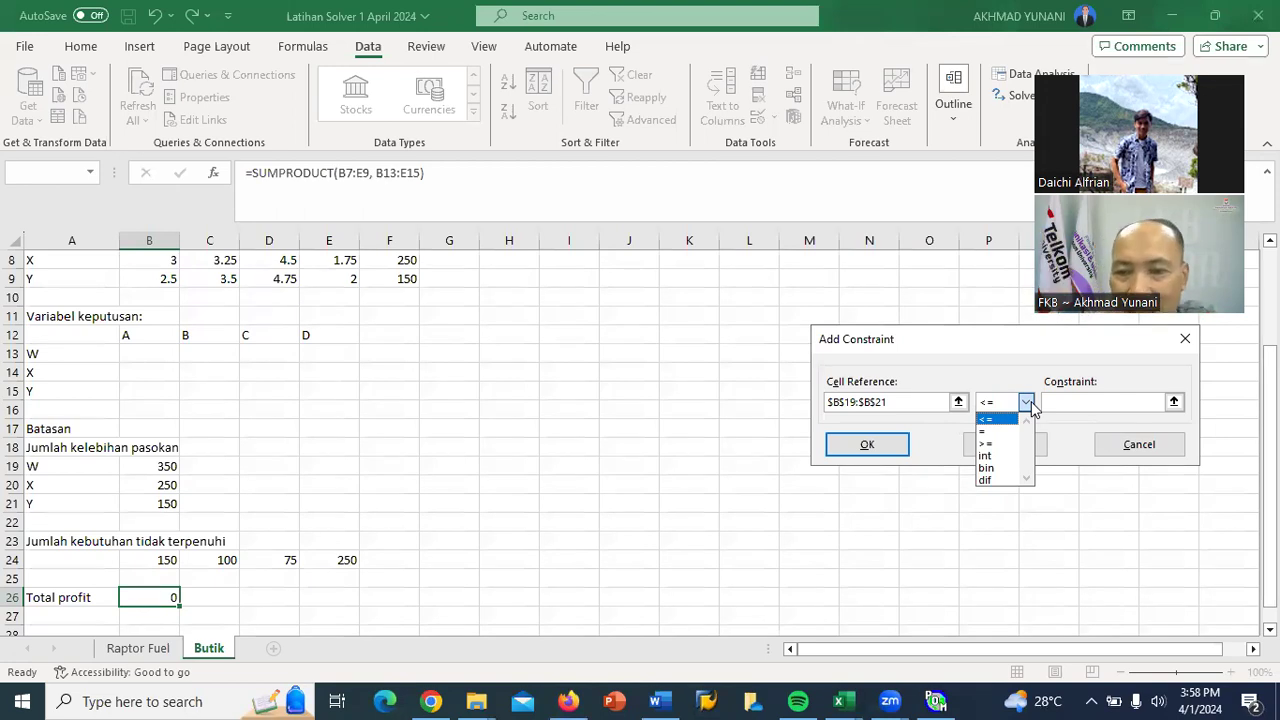
left_click(981, 443)
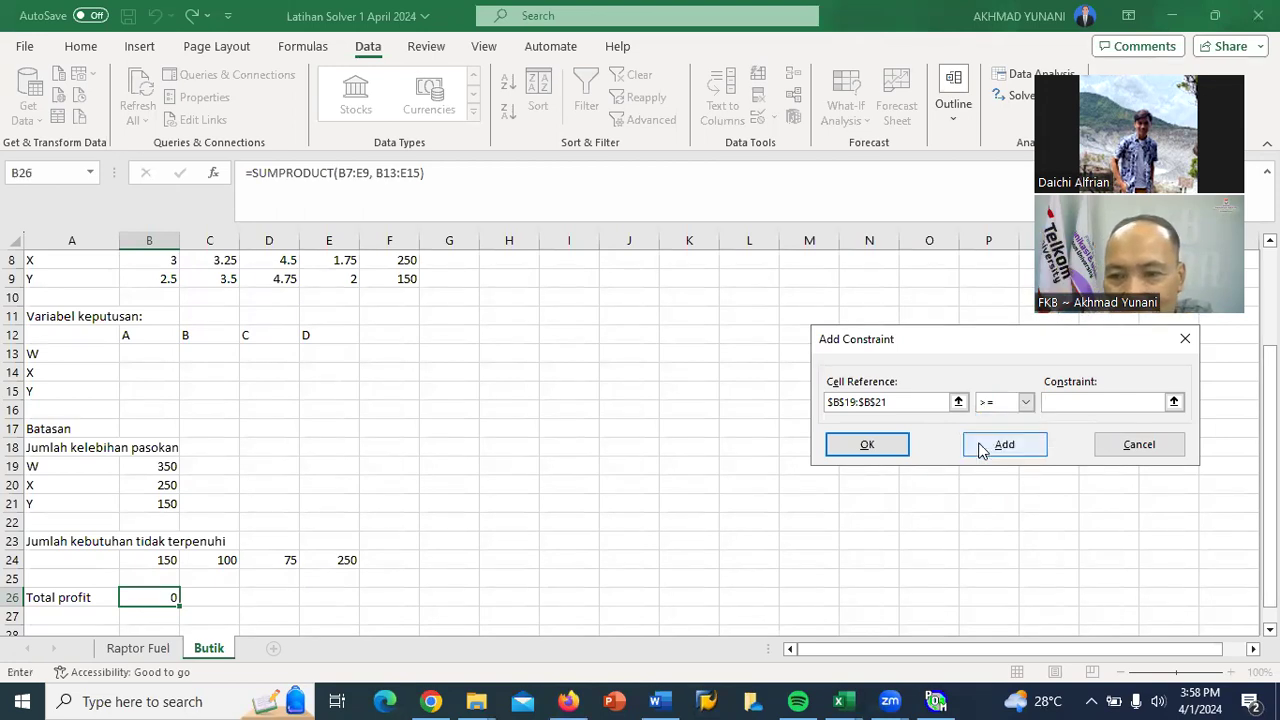
type("0")
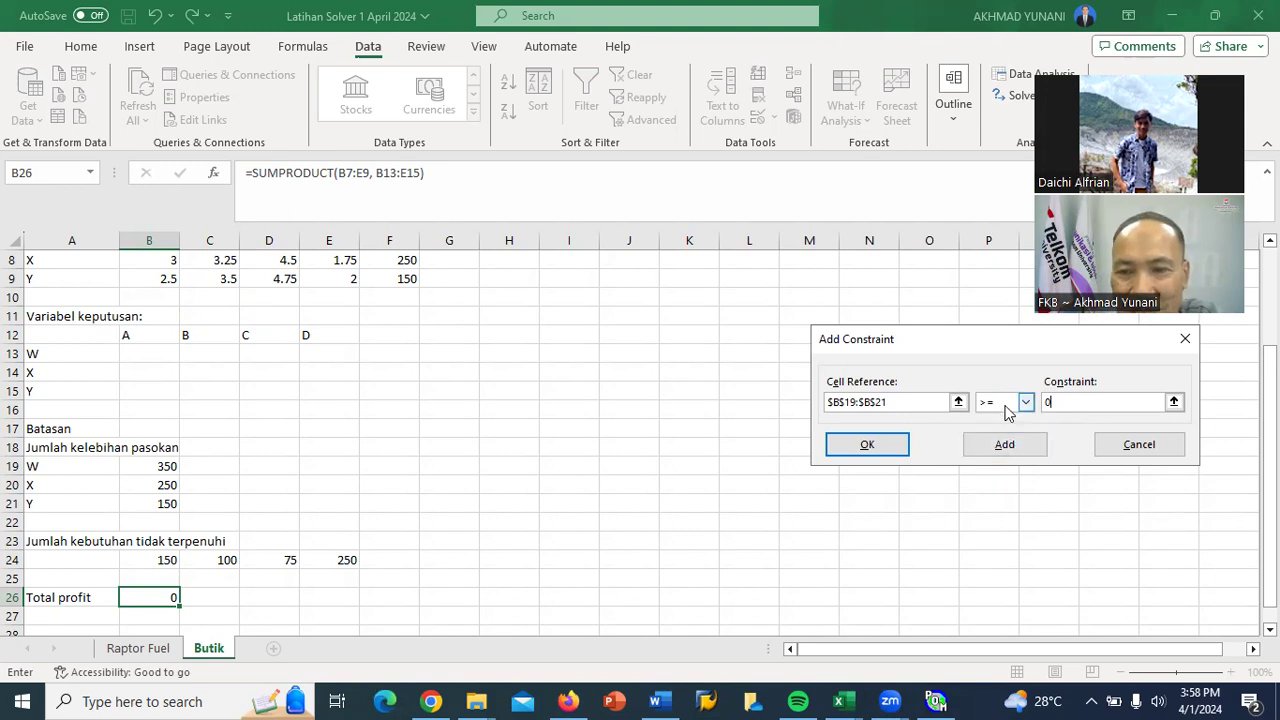
left_click(1005, 446)
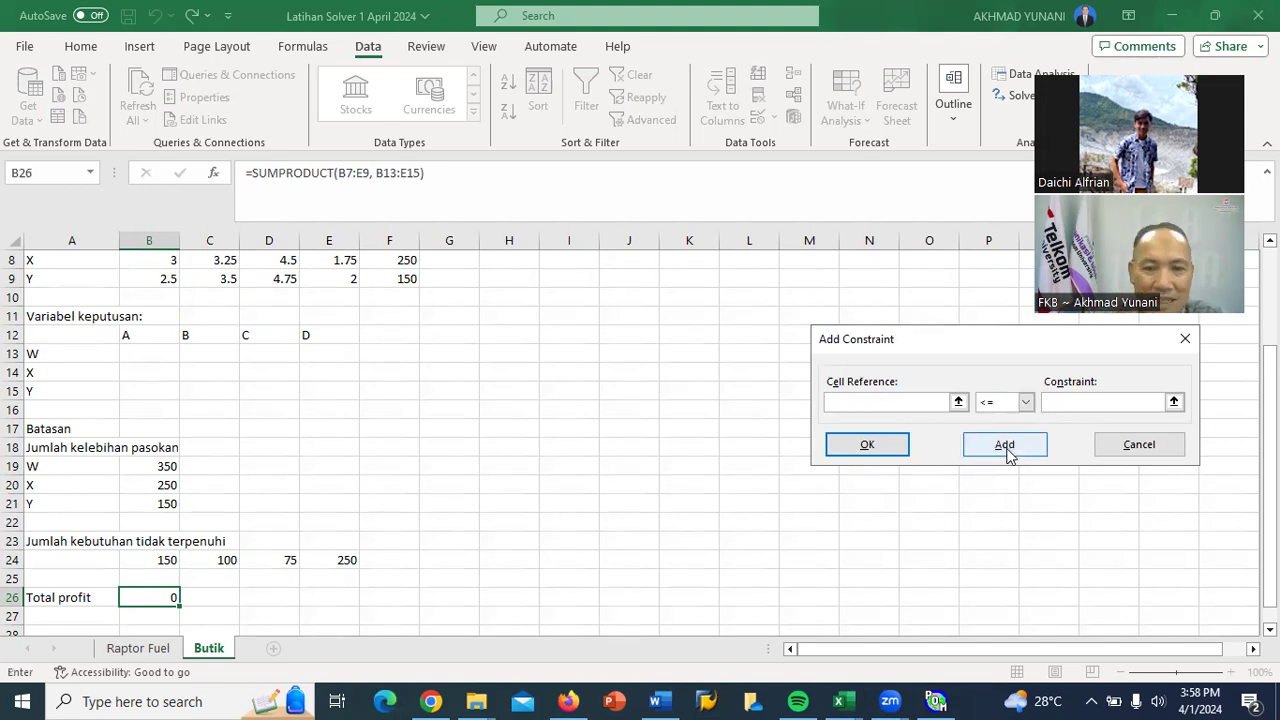
Add a Solver constraint setting the unmet demand cells $B$24:$E$24 = 0, and finish adding constraints.
left_click(155, 555)
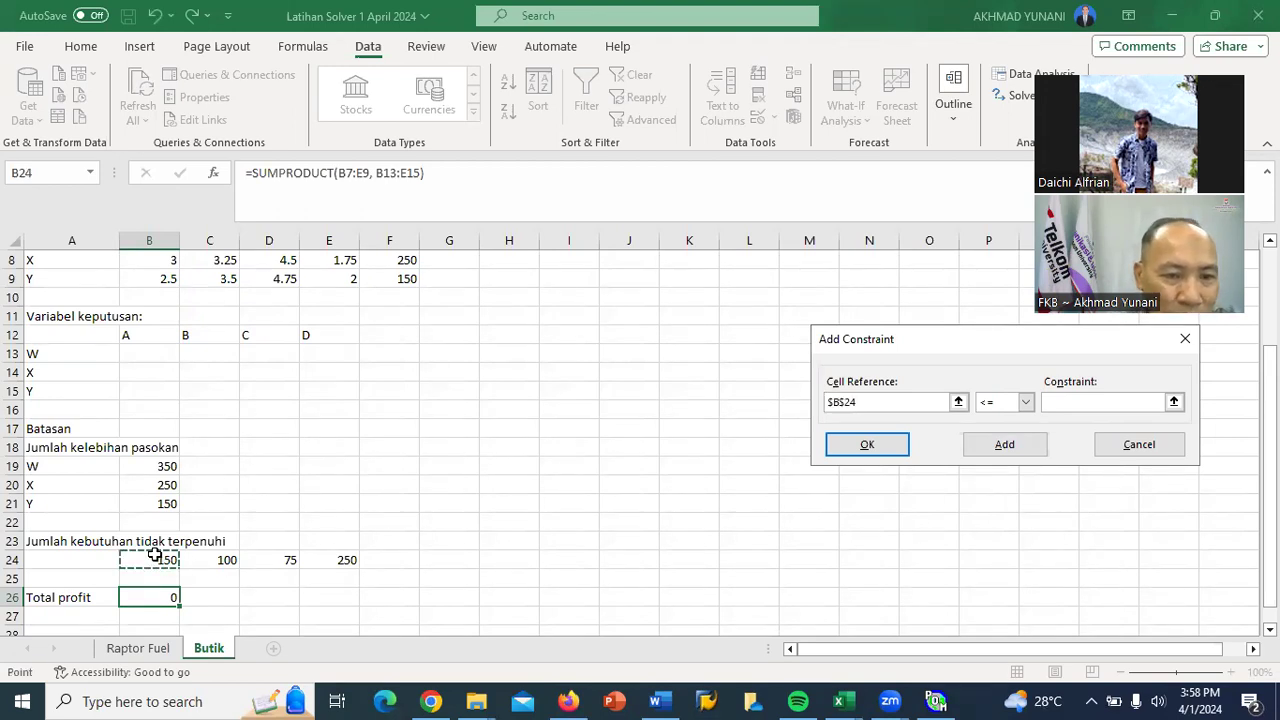
left_click_drag(157, 558, 315, 557)
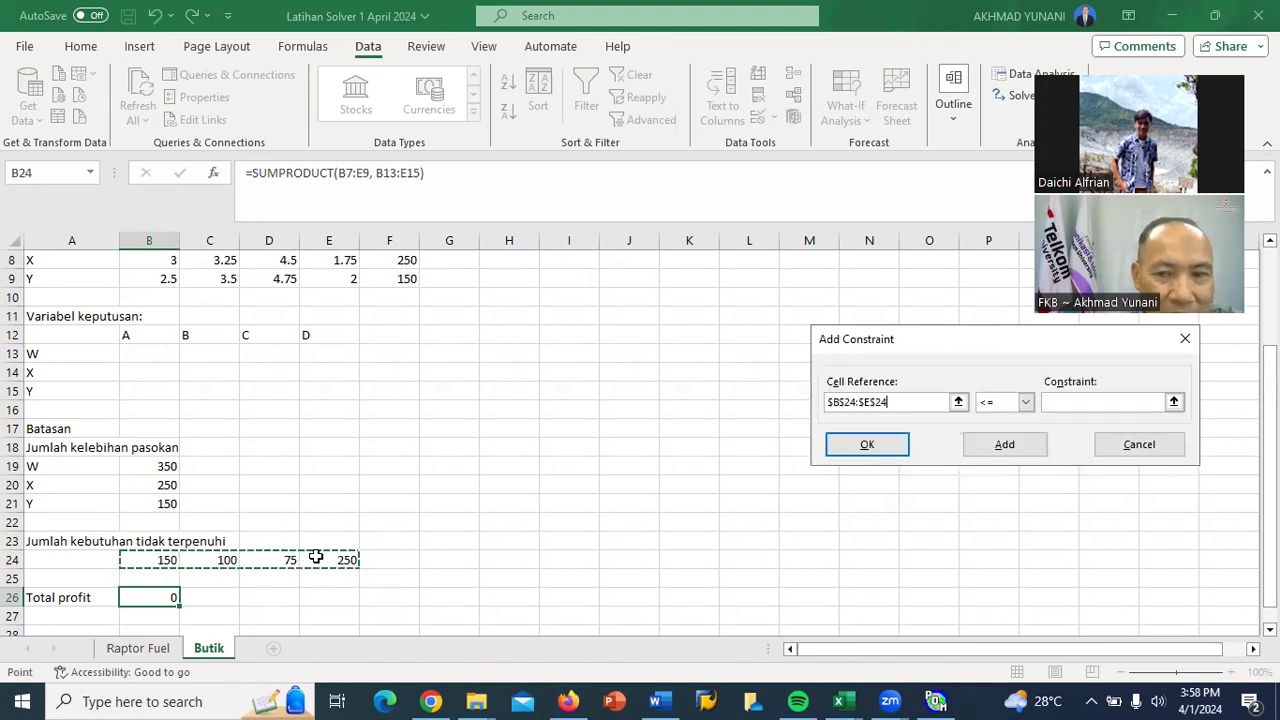
left_click(1026, 404)
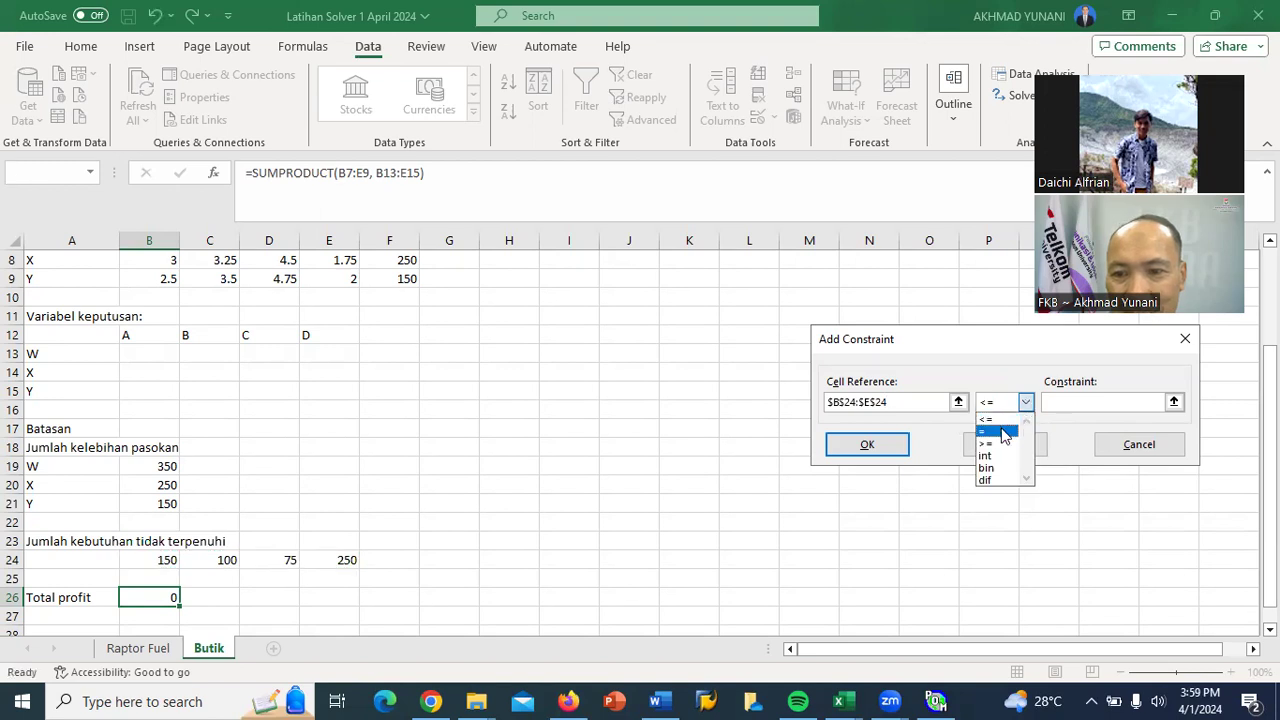
left_click(1004, 432)
left_click(1058, 401)
type("0")
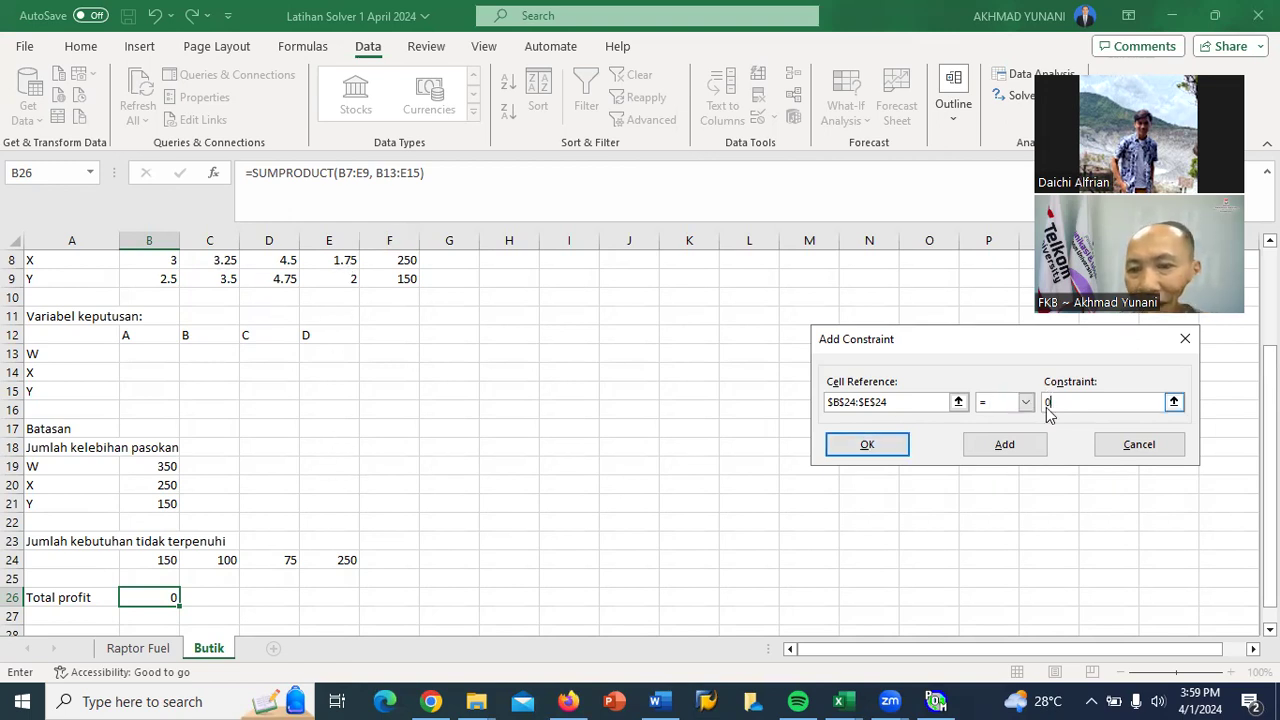
left_click(1018, 446)
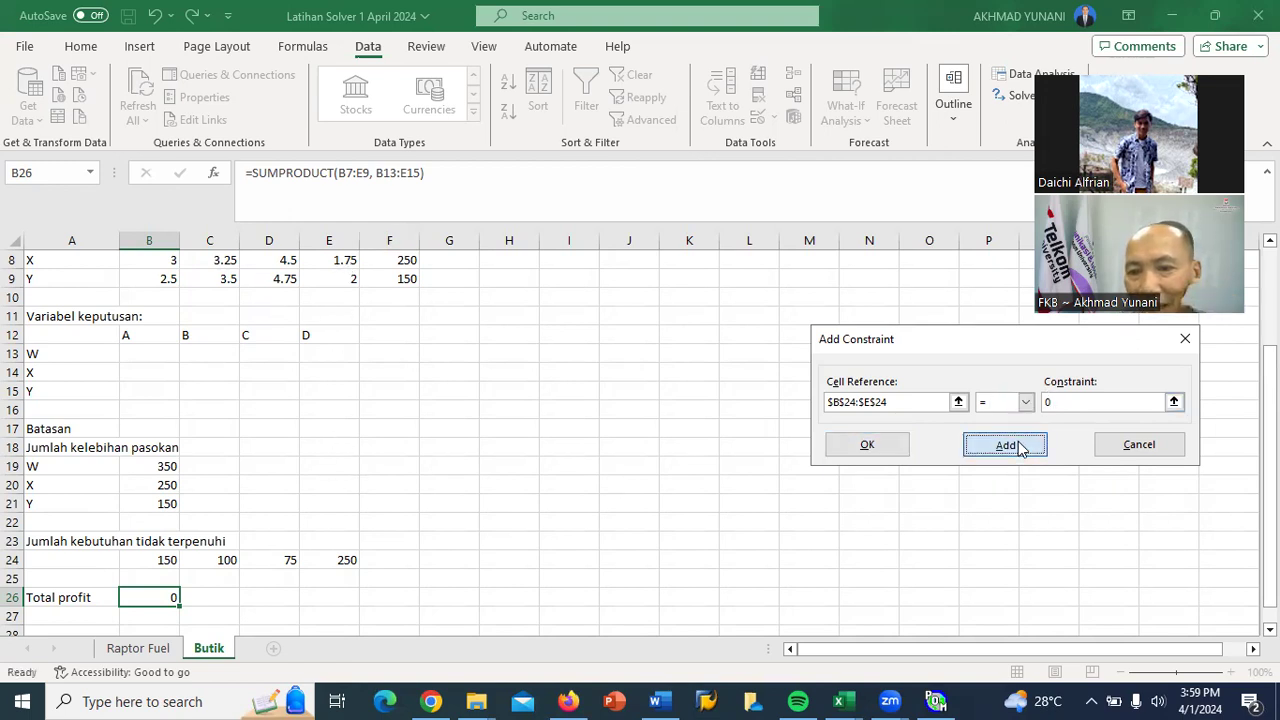
left_click(1130, 444)
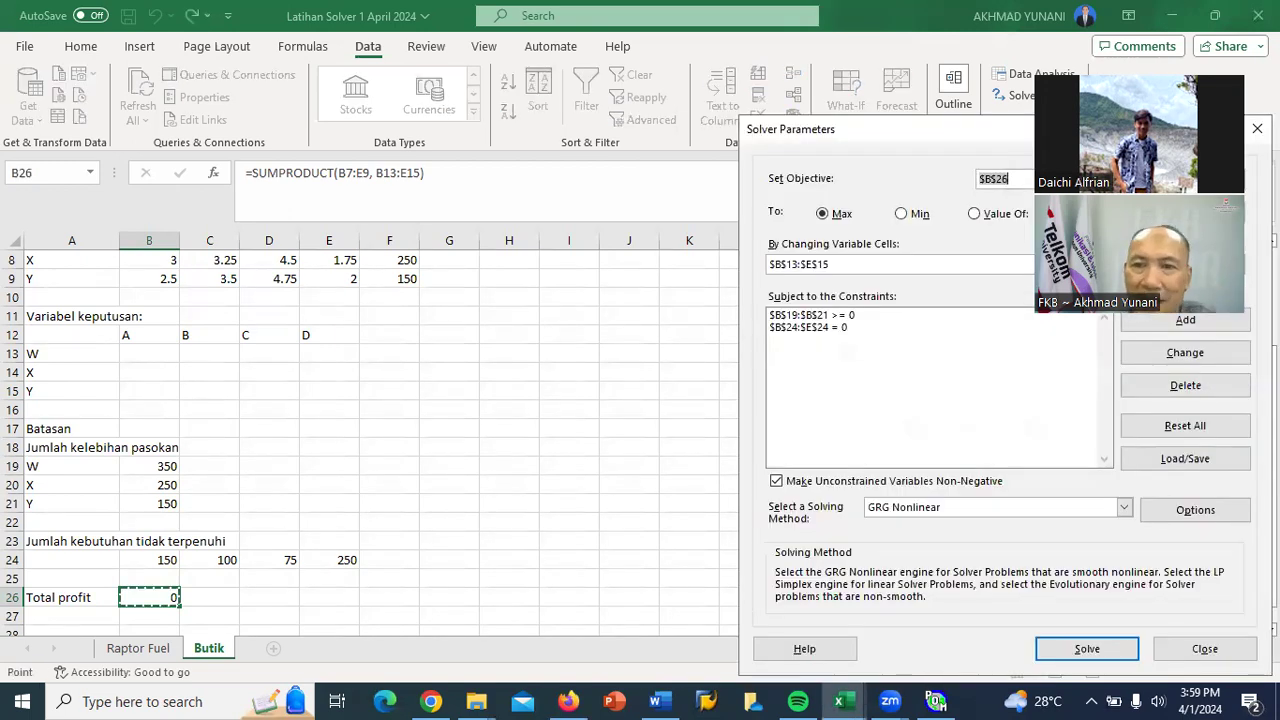
Review the two constraints, solve the model for maximum total profit, and keep the Solver solution.
left_click_drag(1090, 129, 1064, 79)
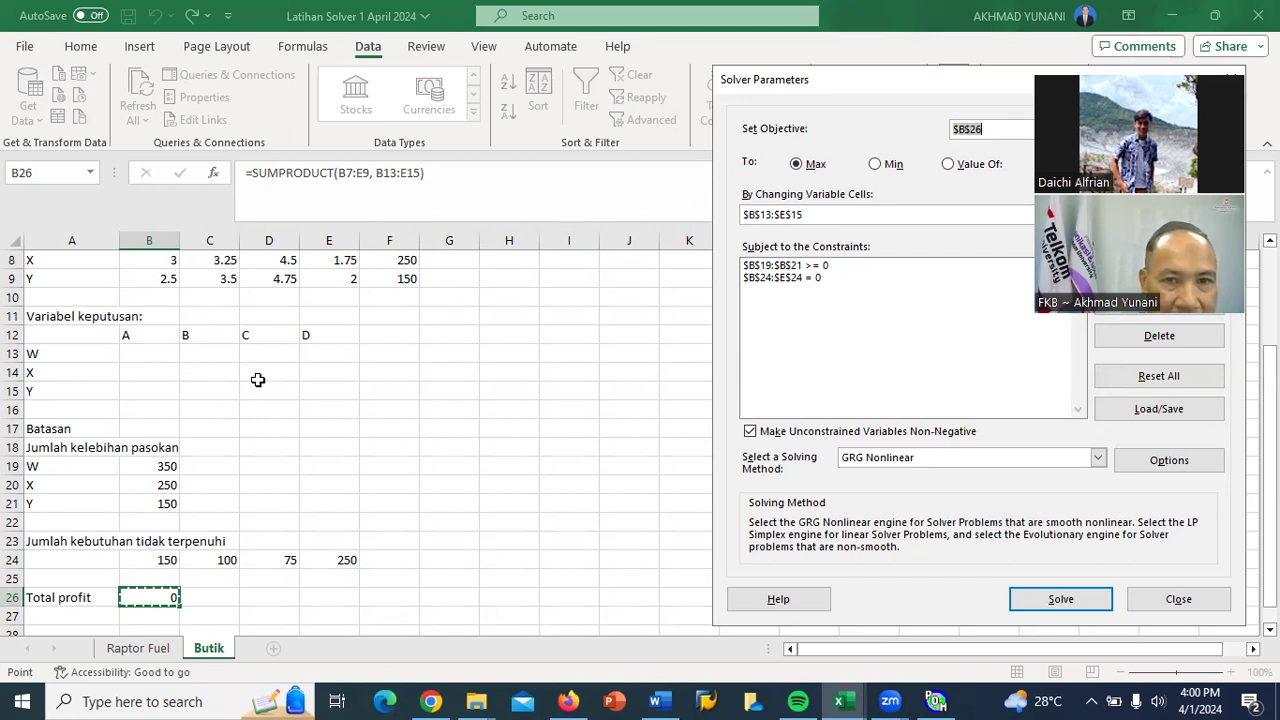
left_click(647, 156)
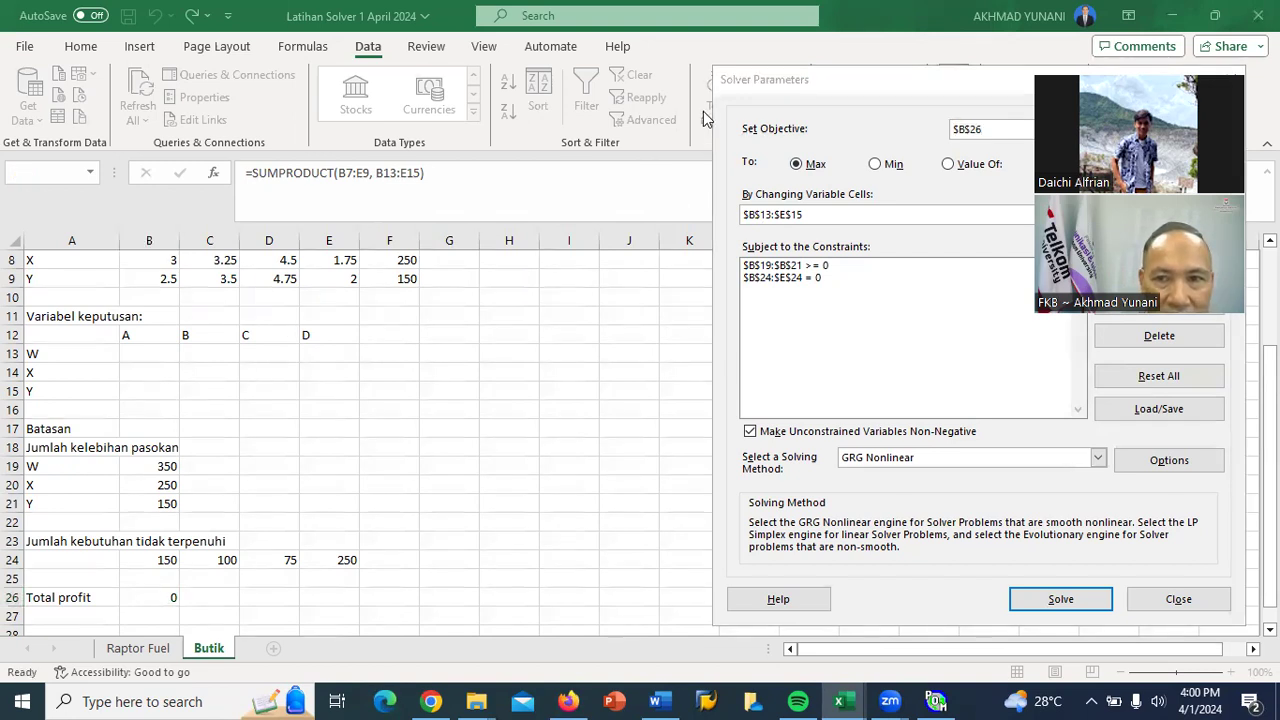
left_click(808, 298)
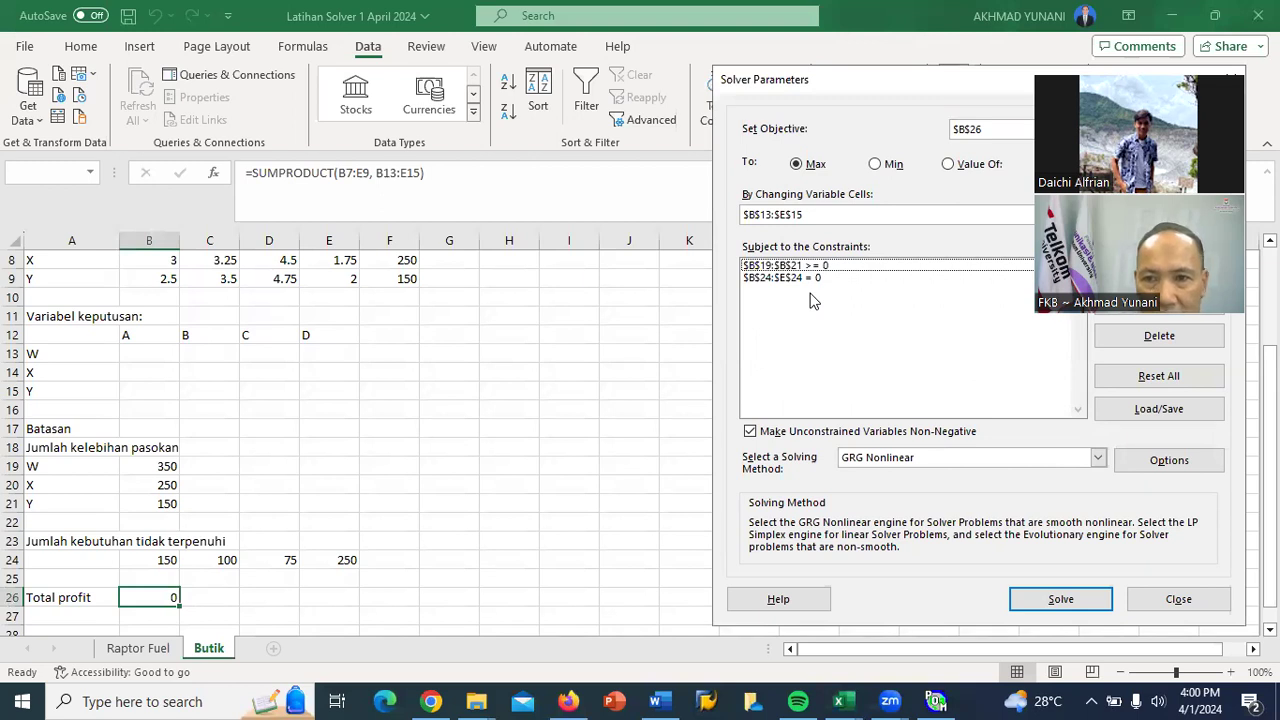
left_click(846, 267)
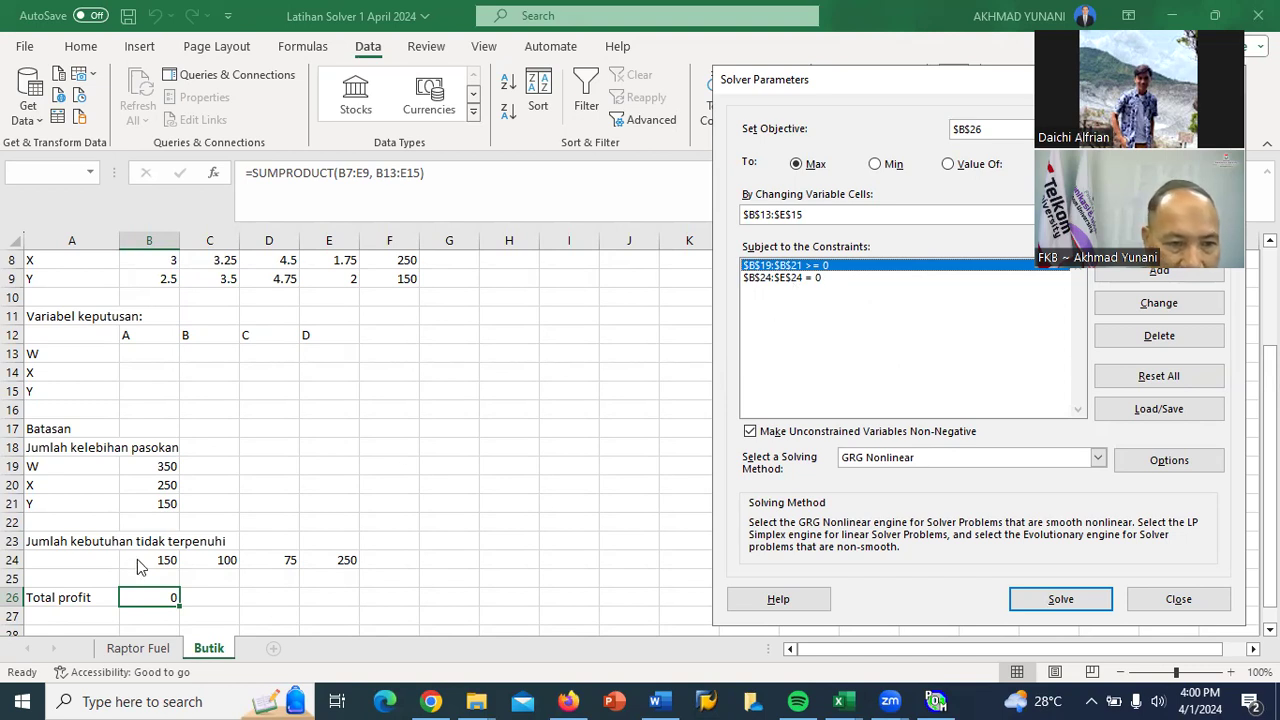
left_click(783, 278)
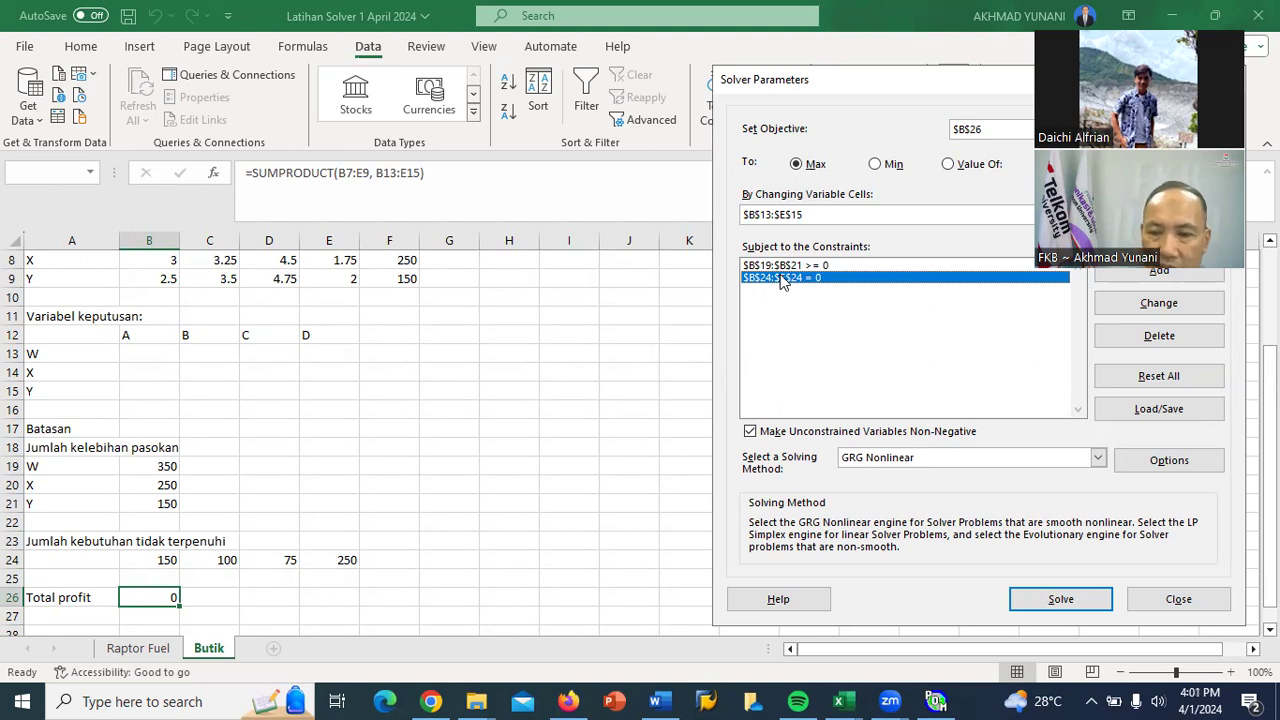
left_click(1043, 594)
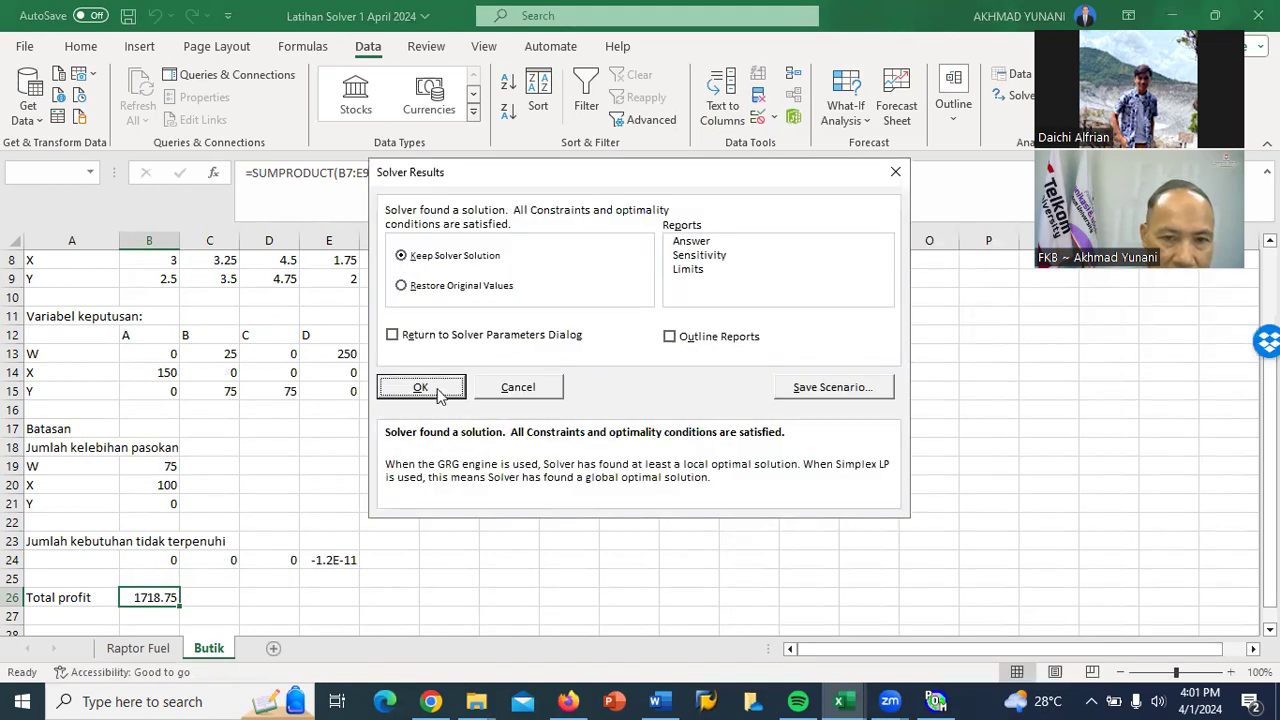
left_click(438, 389)
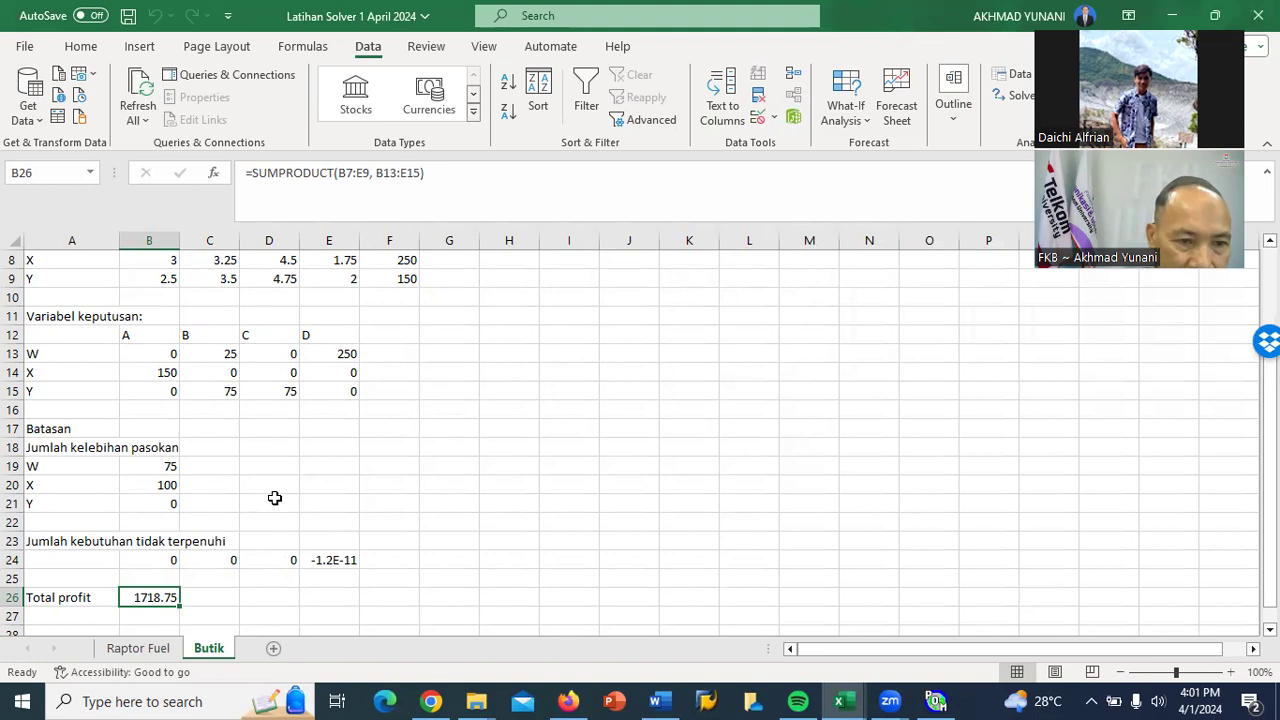
Examine supplier W's solved quantities for dresses B and D against its capacity in F7 and its surplus in B19.
scroll(274, 497, "up", 1)
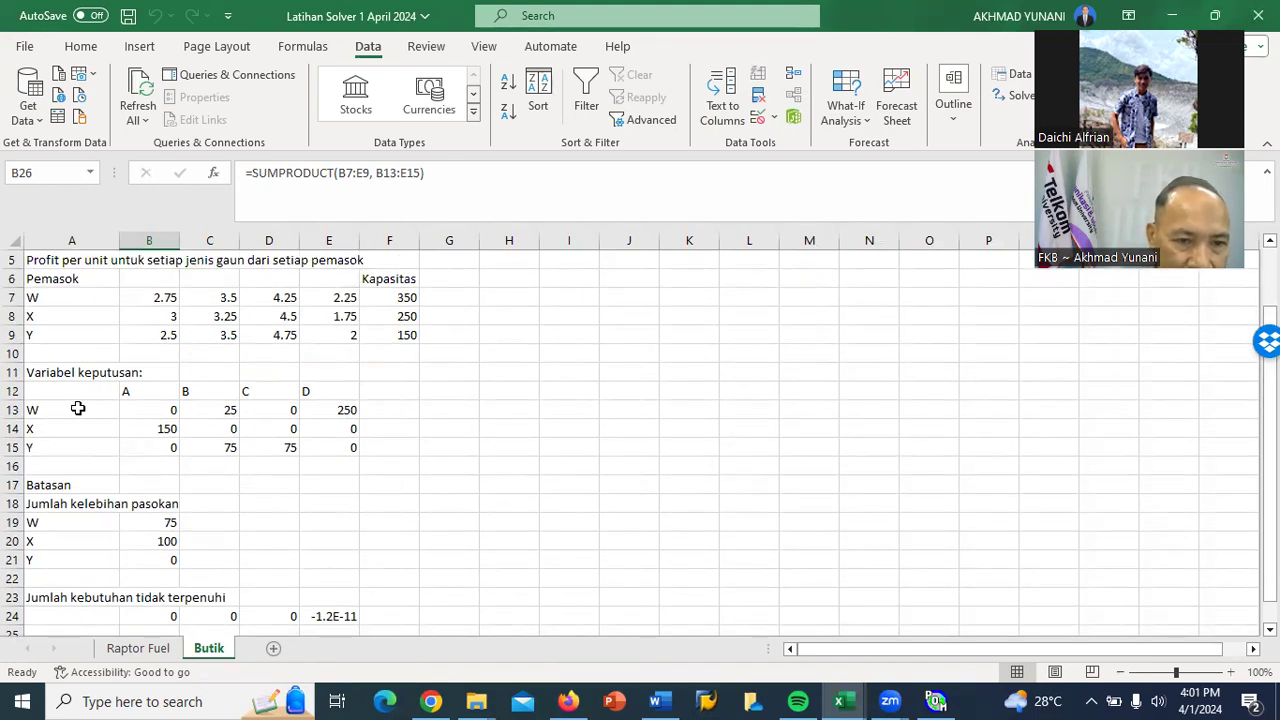
left_click(78, 408)
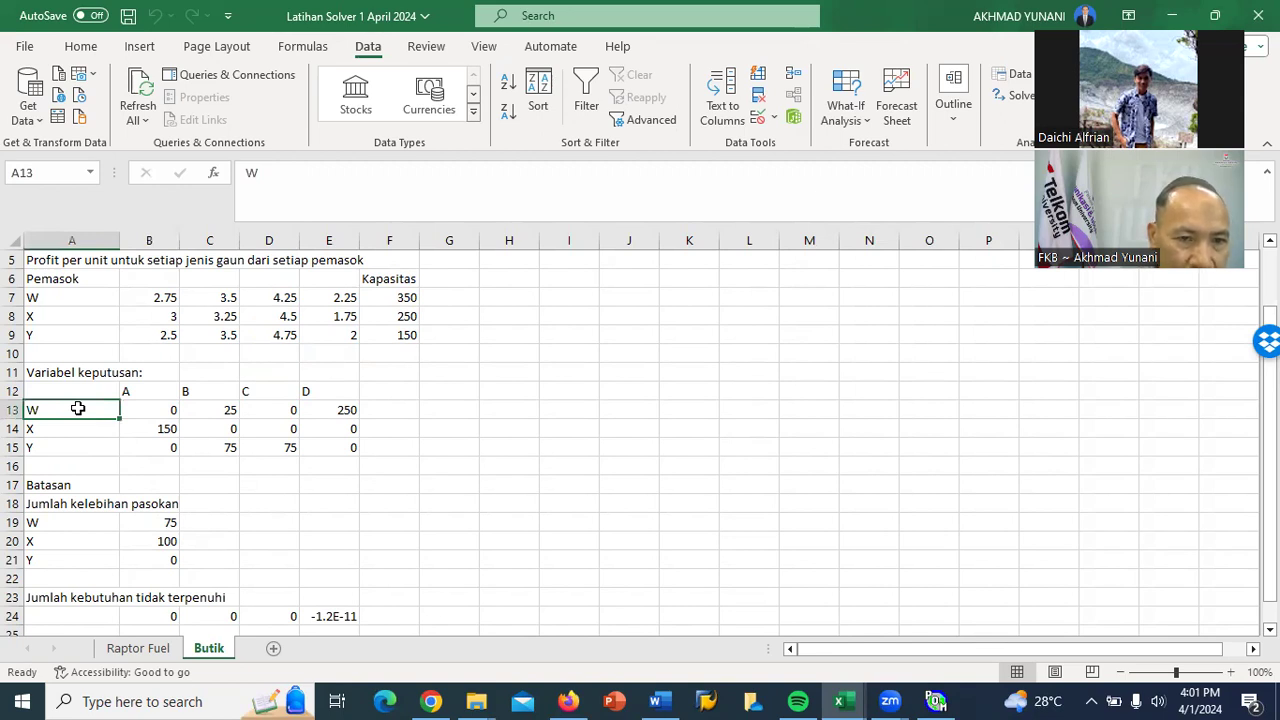
left_click(211, 409)
left_click(343, 409)
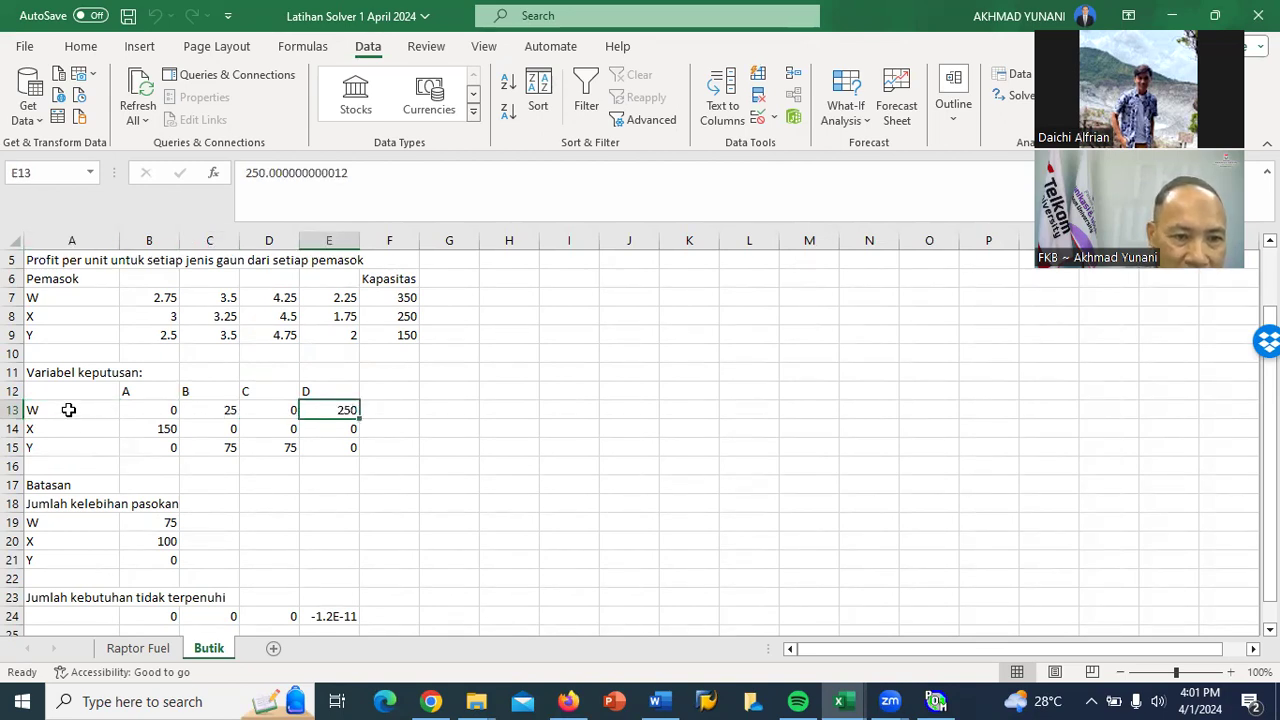
left_click(204, 410)
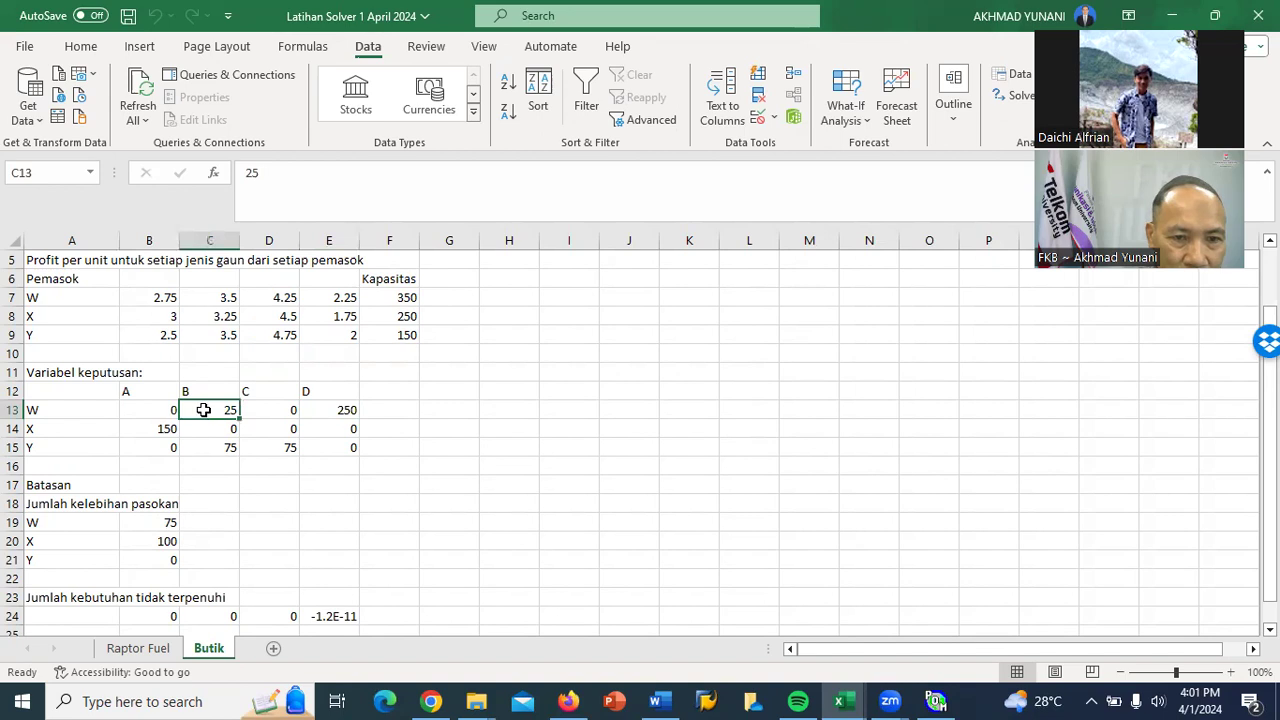
left_click(340, 409)
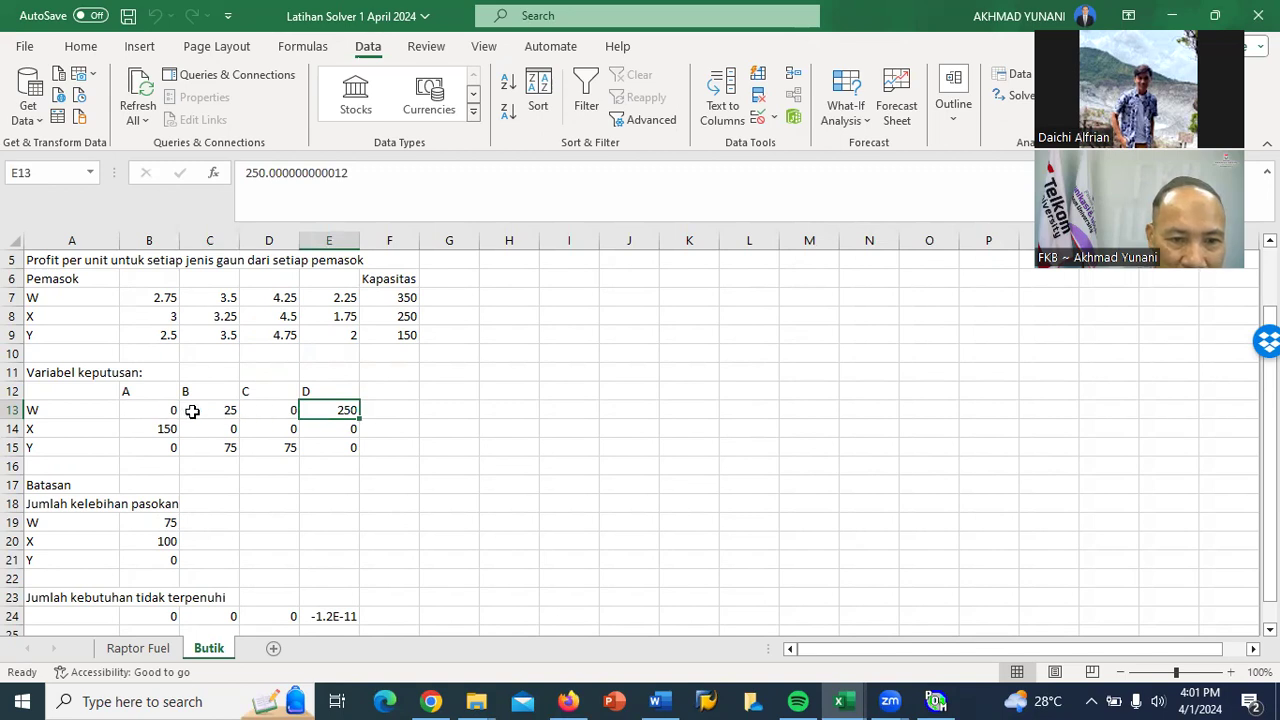
left_click(192, 411)
left_click(336, 409)
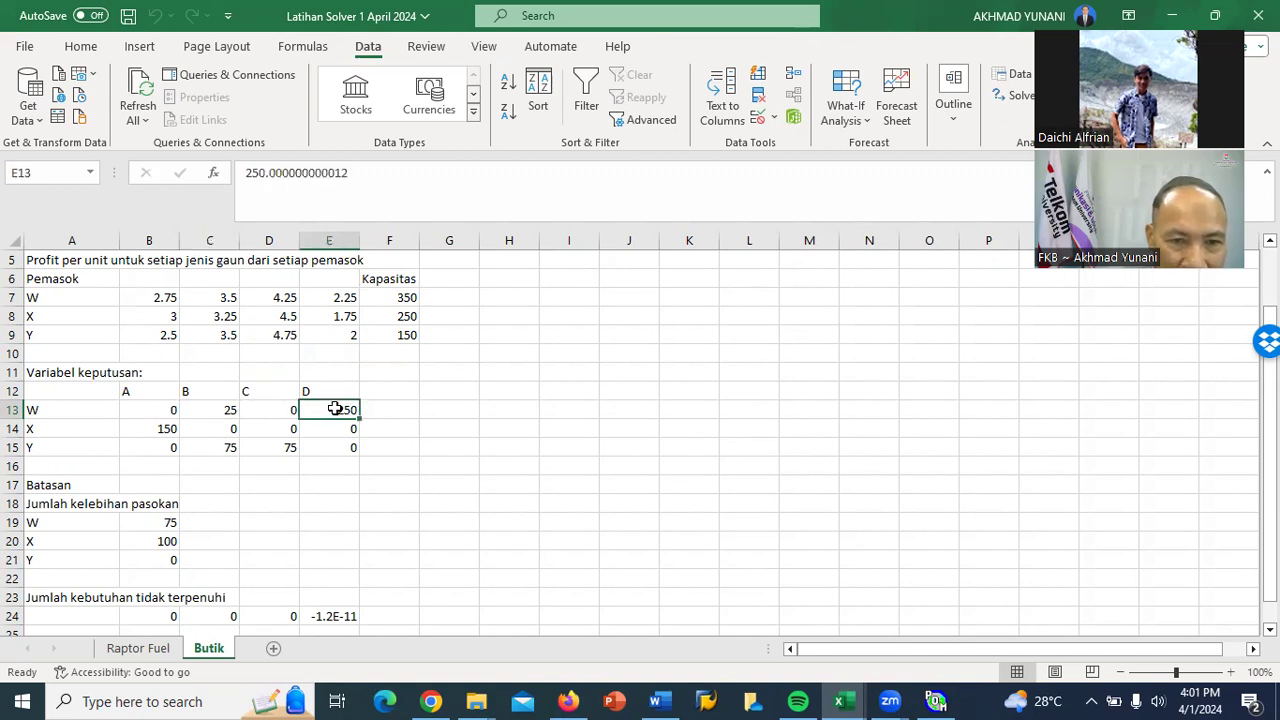
left_click(406, 301)
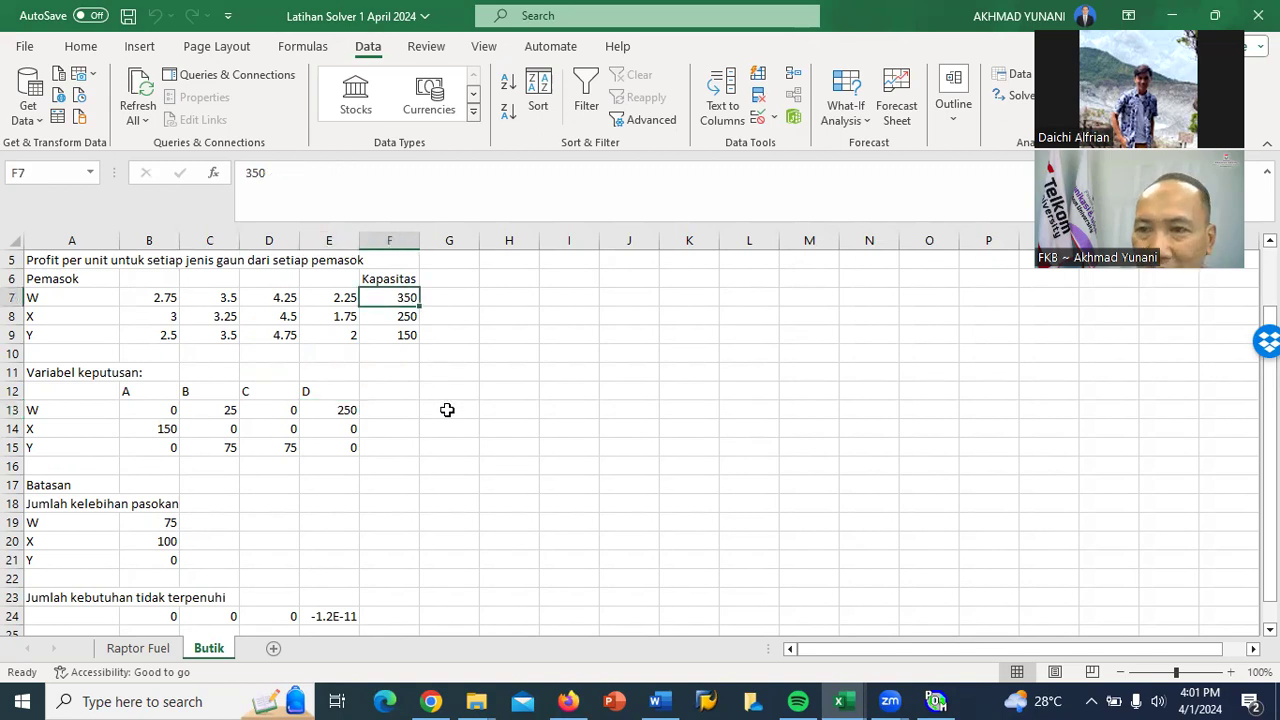
left_click(152, 526)
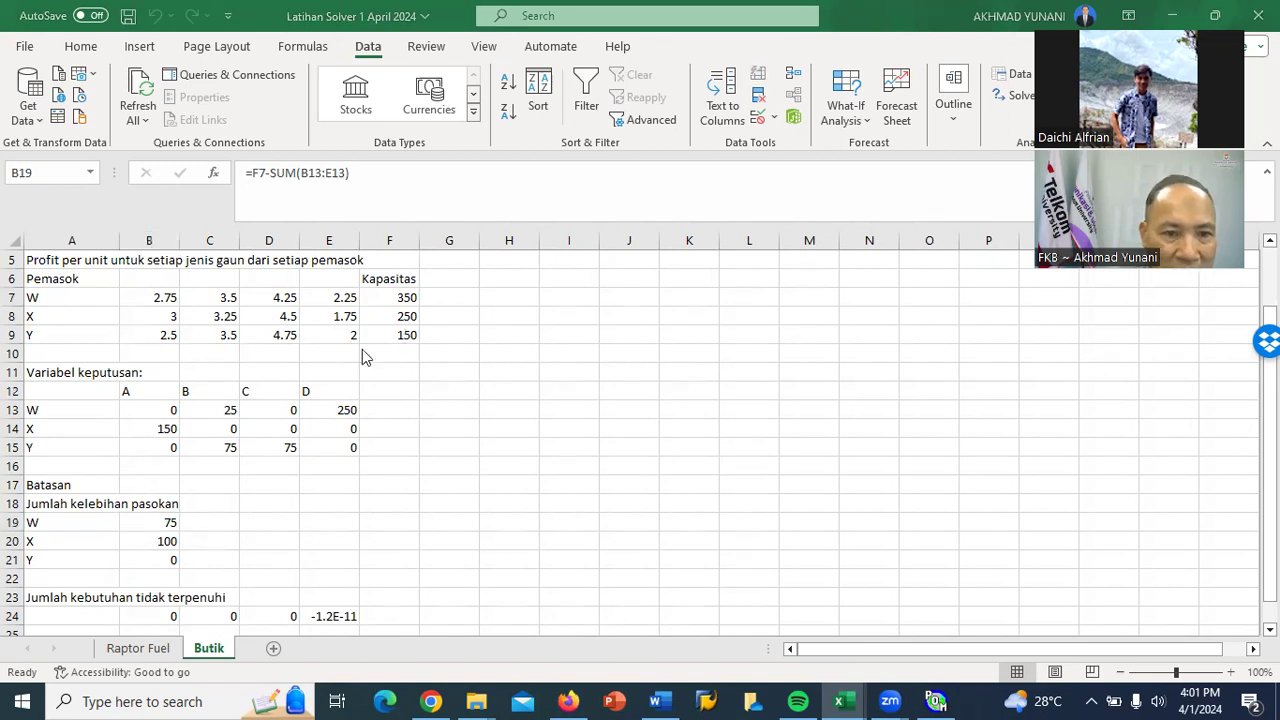
Examine supplier X's solved quantity of dress A in B14 against its capacity in F8 and its surplus in B20.
left_click(162, 428)
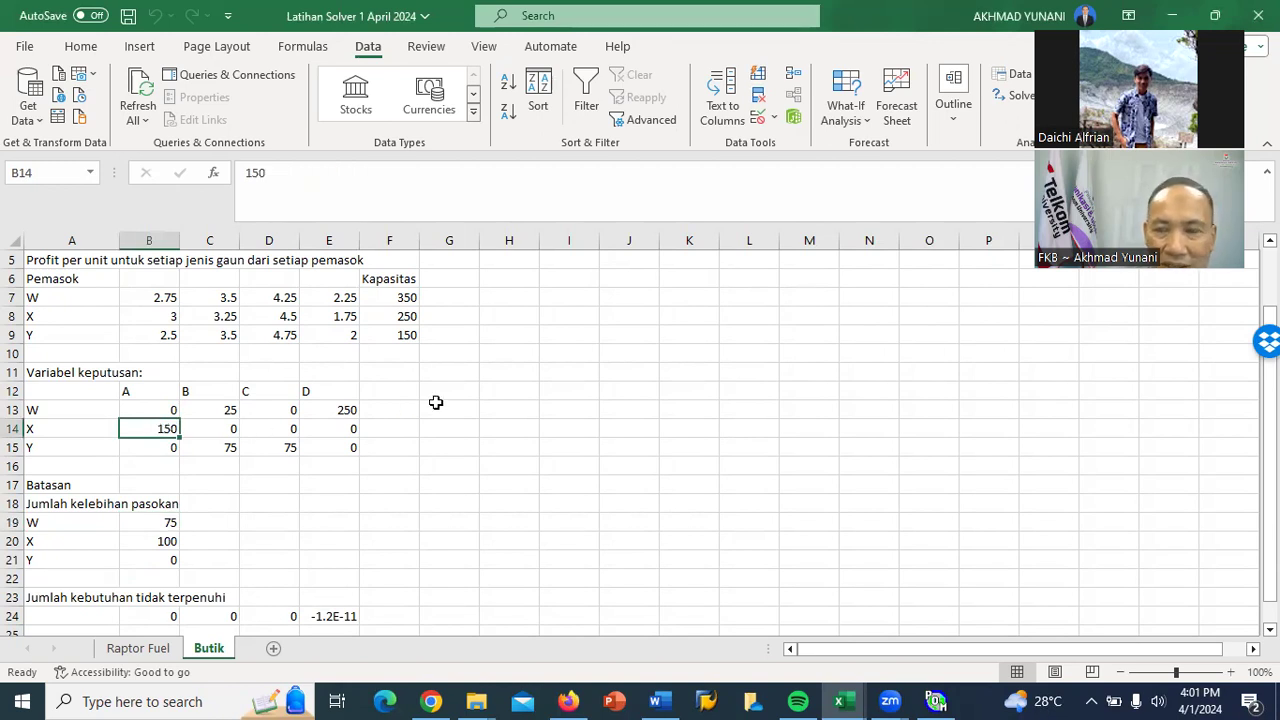
left_click(404, 316)
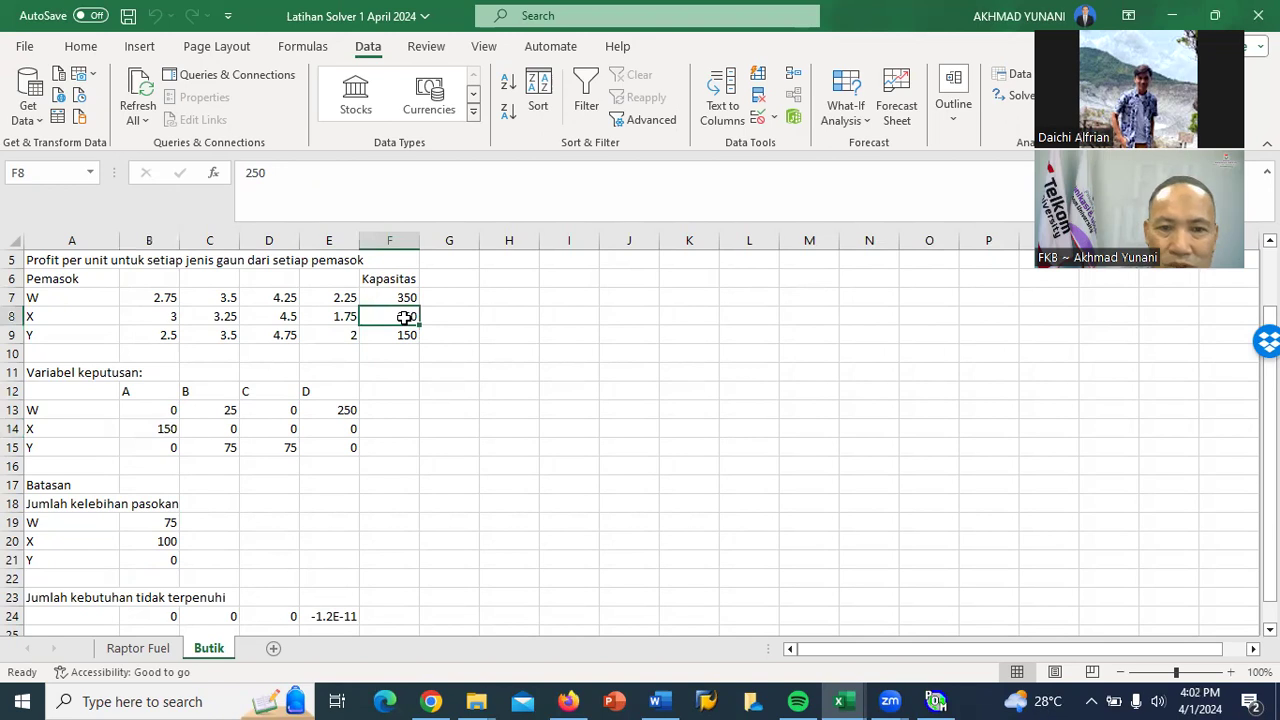
left_click(174, 431)
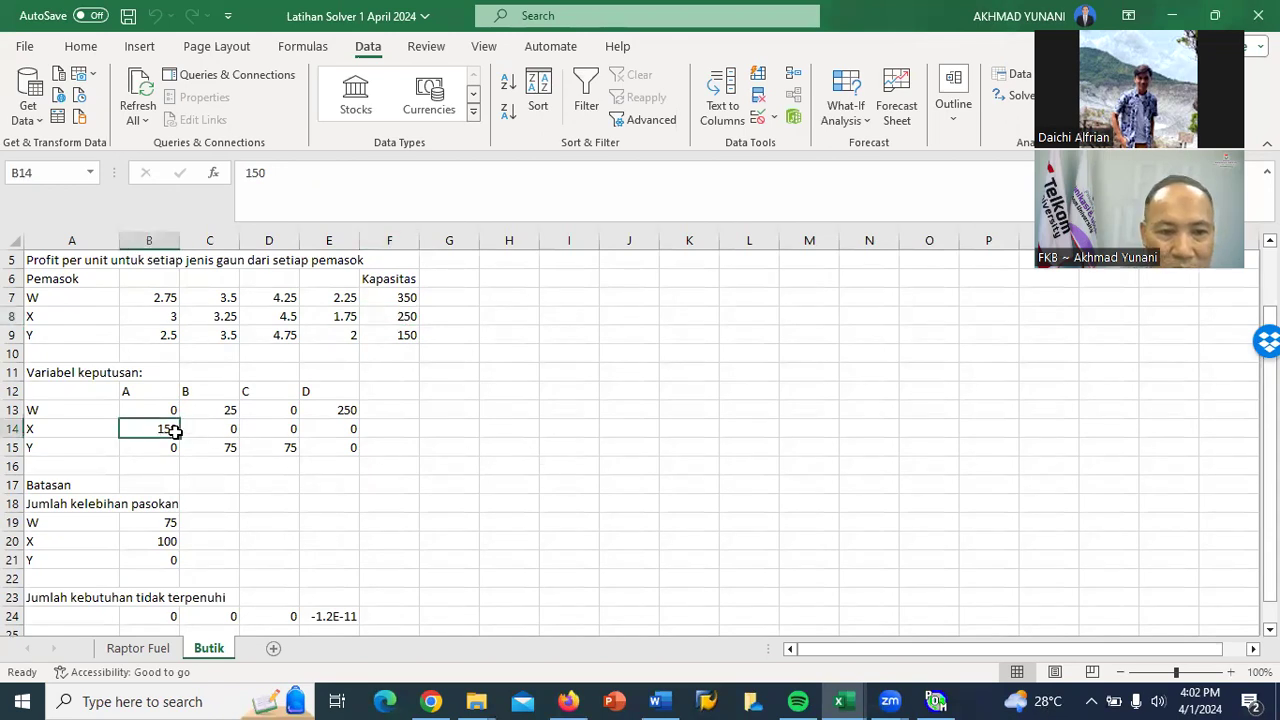
left_click(159, 541)
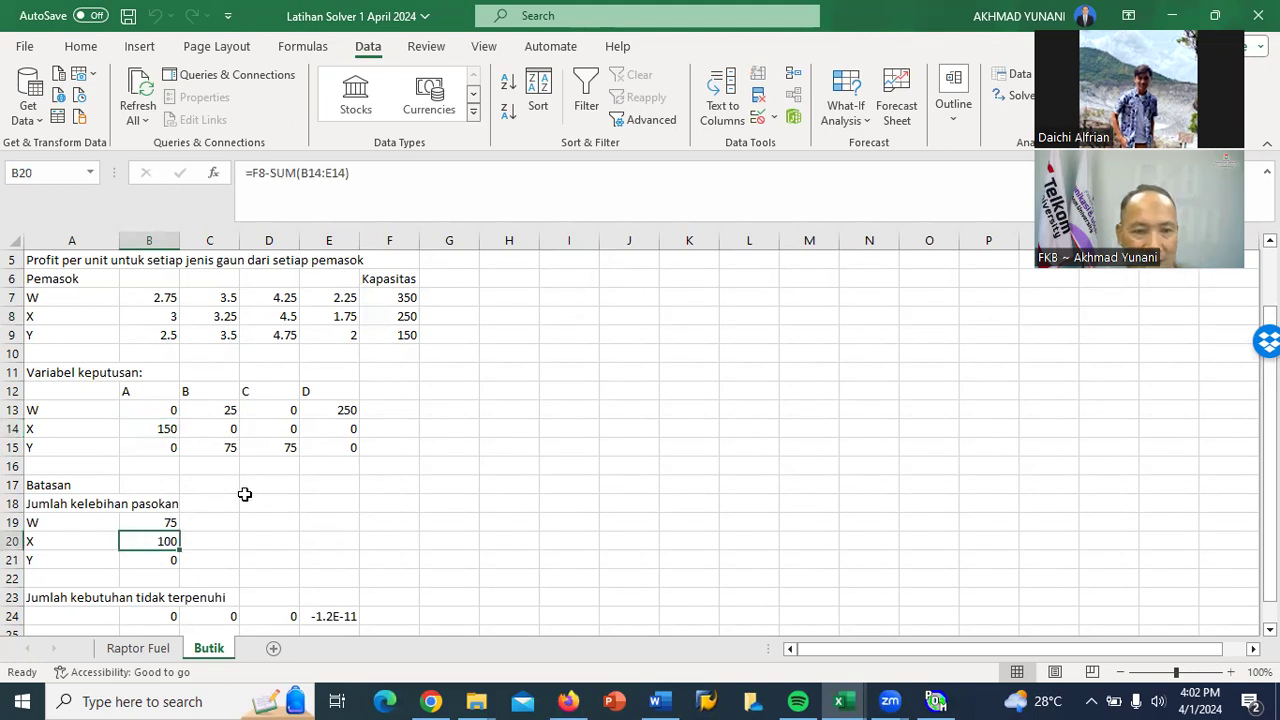
Examine supplier Y's solved quantities for dresses B and C against its capacity in F9 and its surplus in B21.
left_click(409, 335)
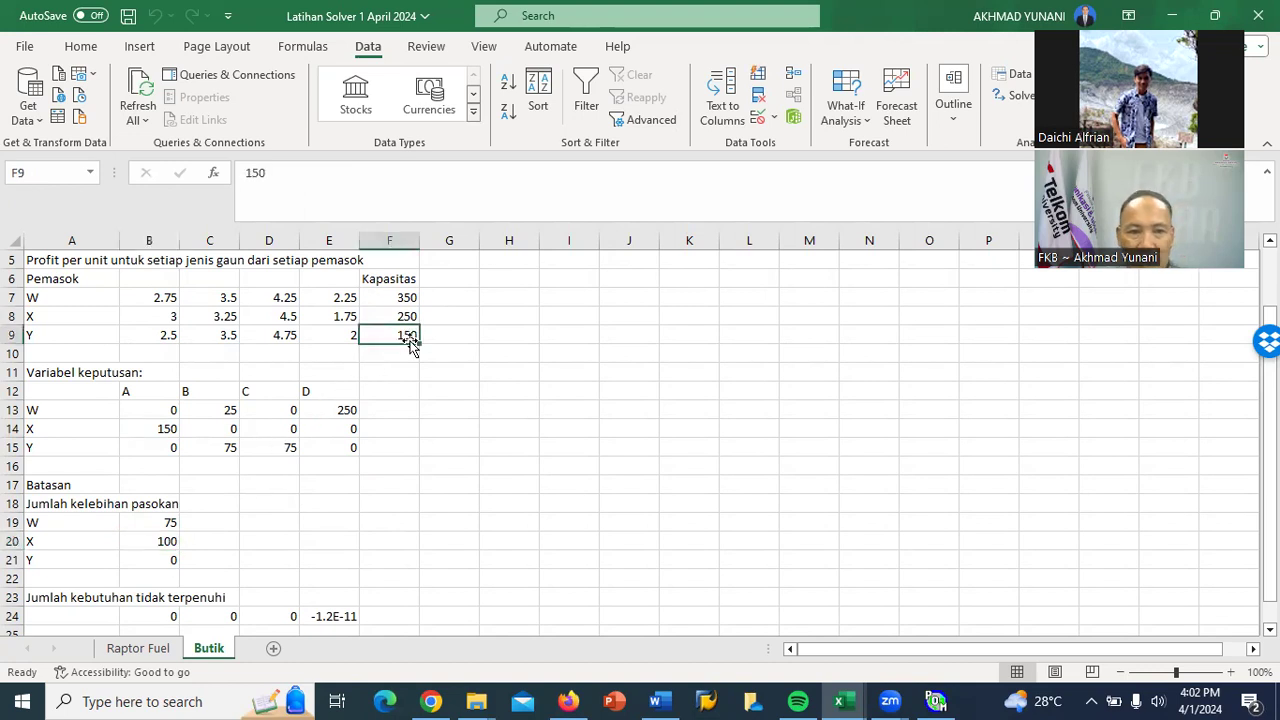
left_click(213, 449)
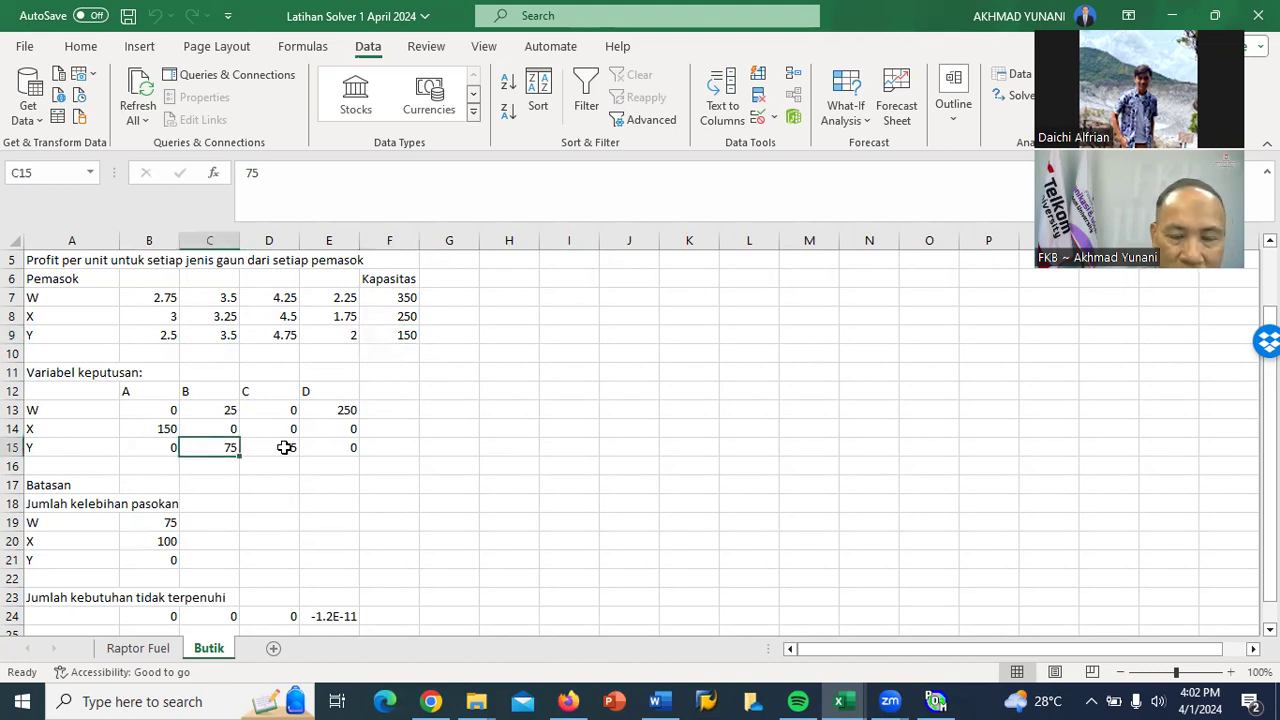
double_click(285, 447)
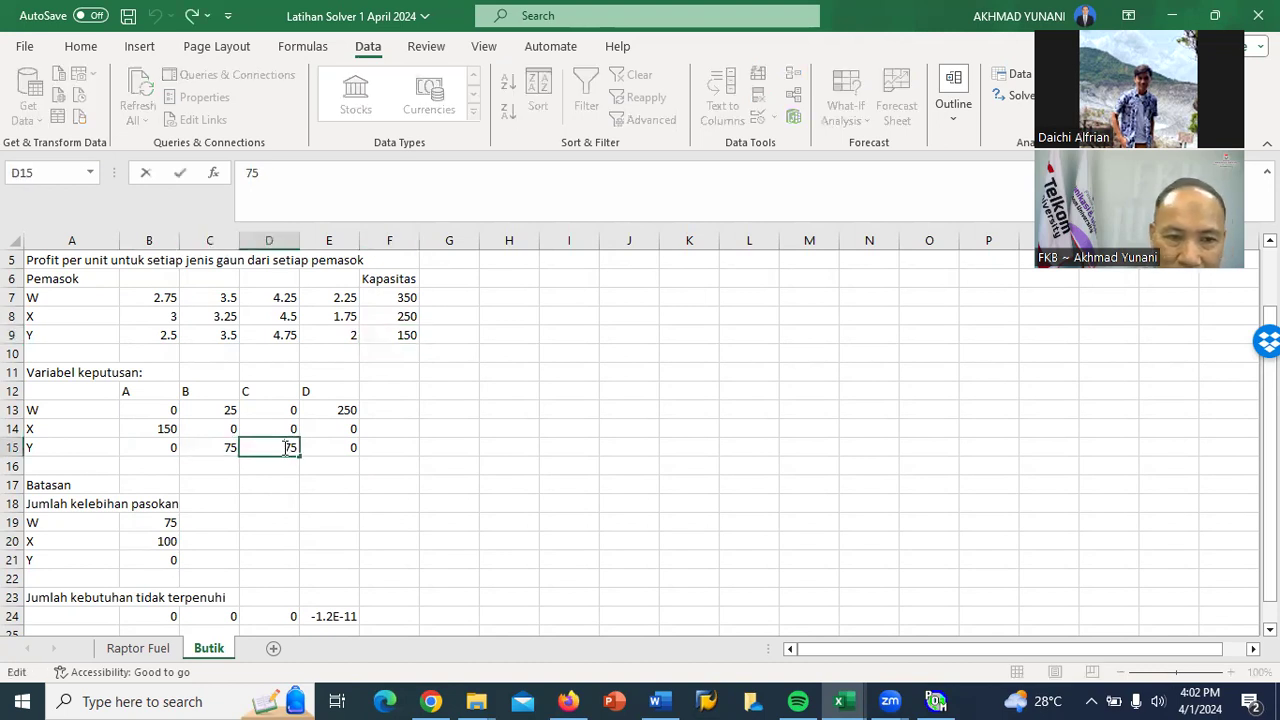
double_click(220, 447)
left_click_drag(222, 447, 260, 451)
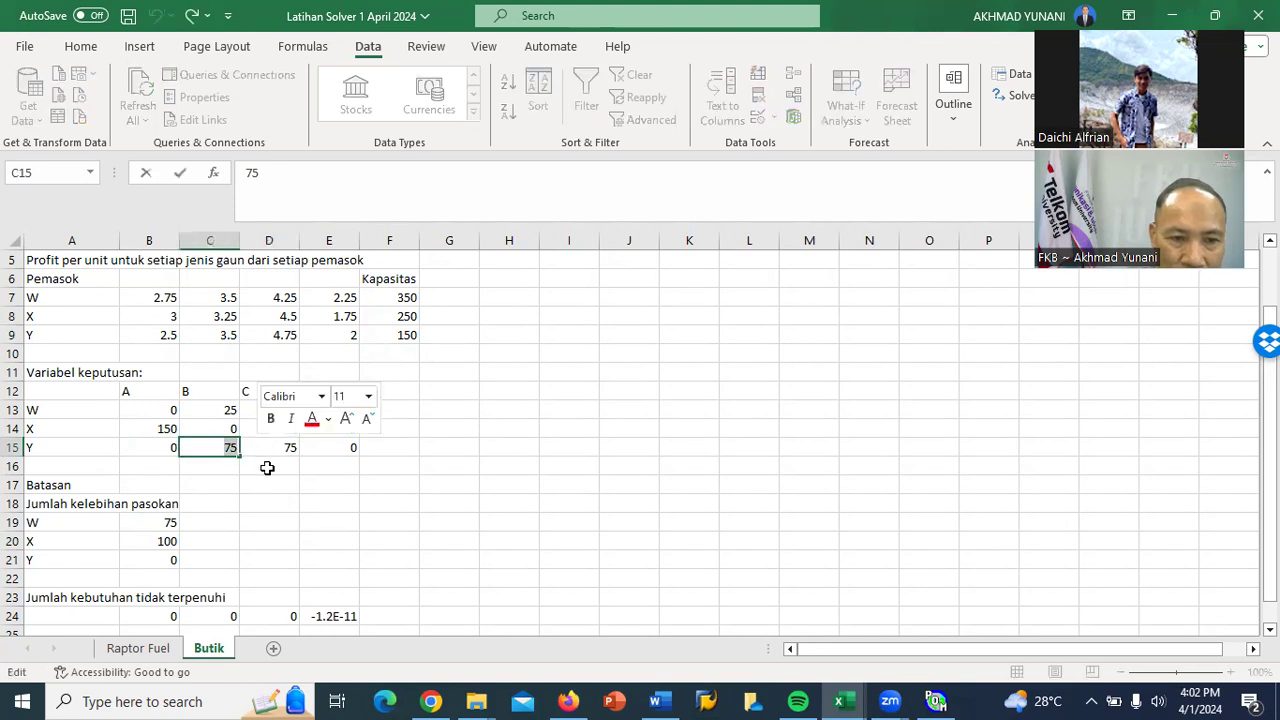
left_click(266, 483)
left_click(160, 556)
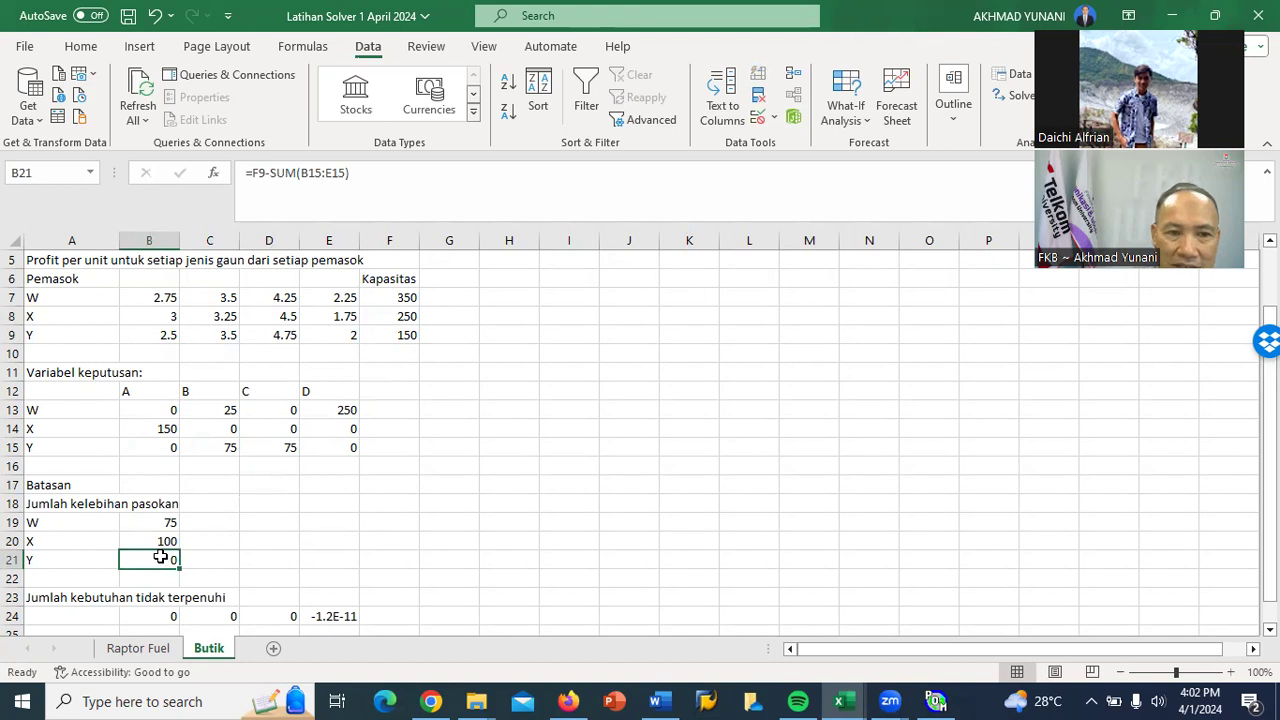
Compare dress A's demand in B3 with the supplier quantities in B13:B15 and check its unmet demand in B24.
left_click(146, 388)
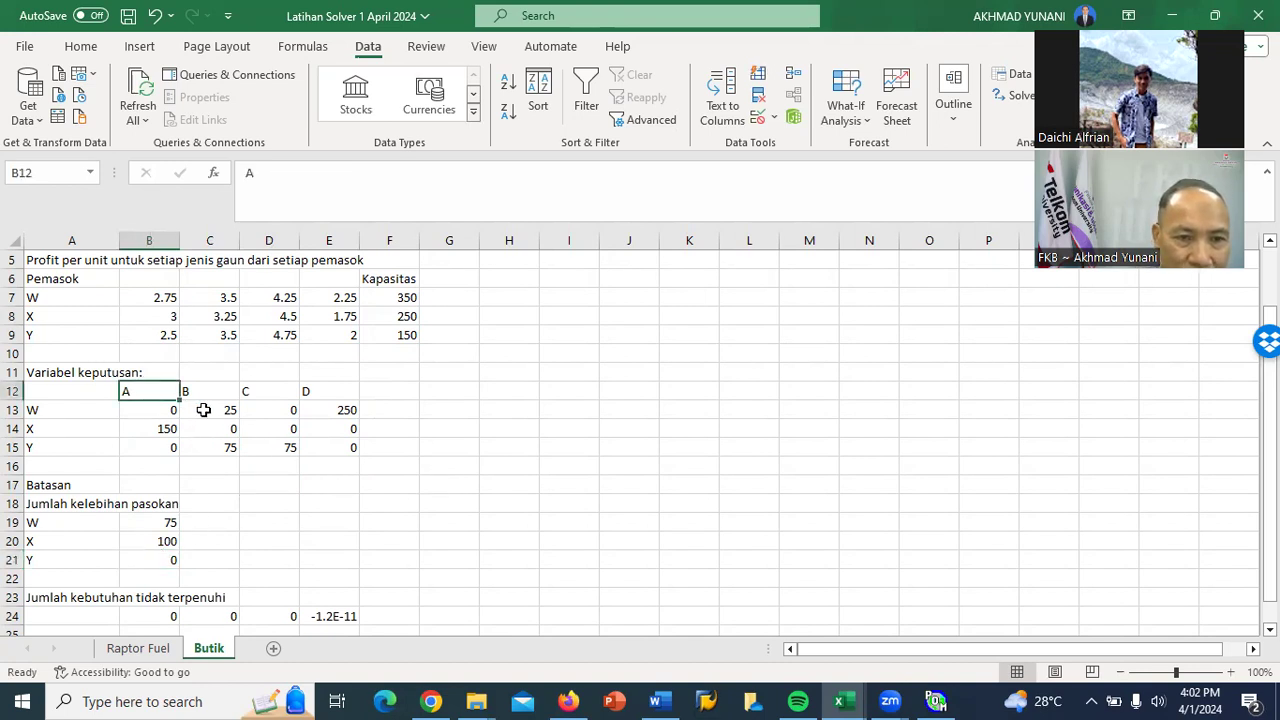
scroll(203, 410, "up", 2)
left_click(166, 293)
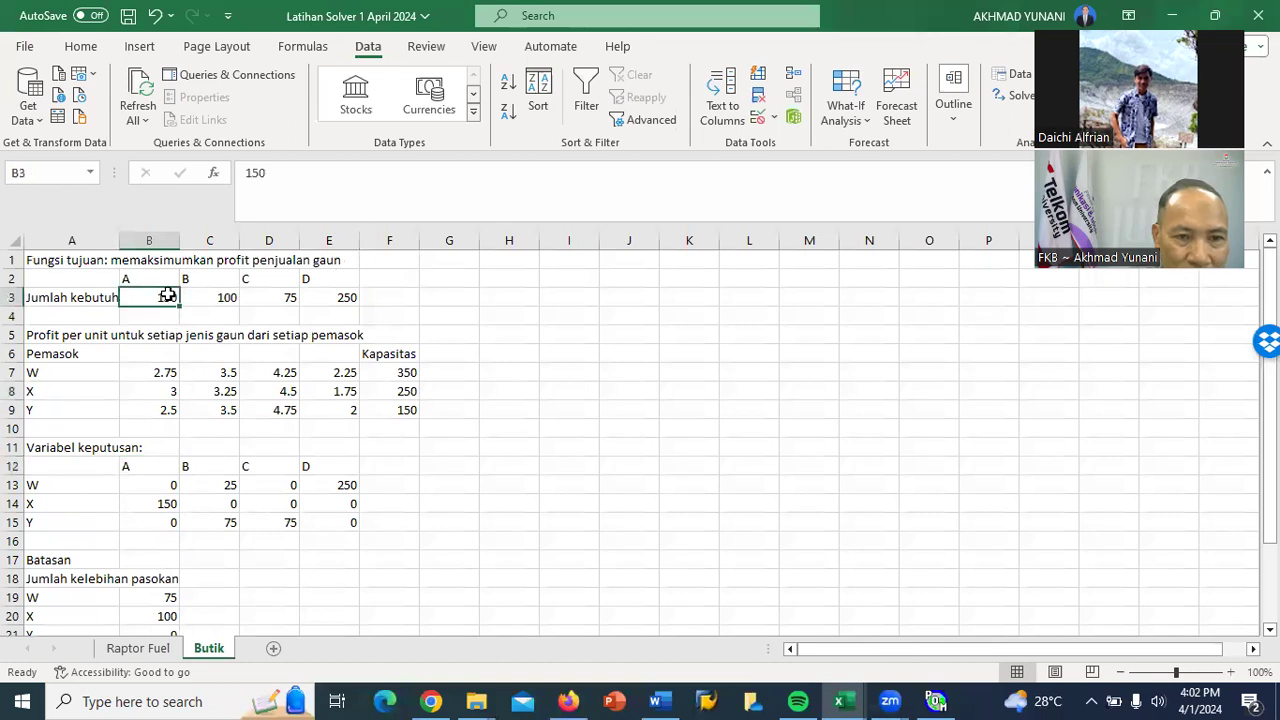
scroll(203, 428, "down", 1)
left_click(150, 428)
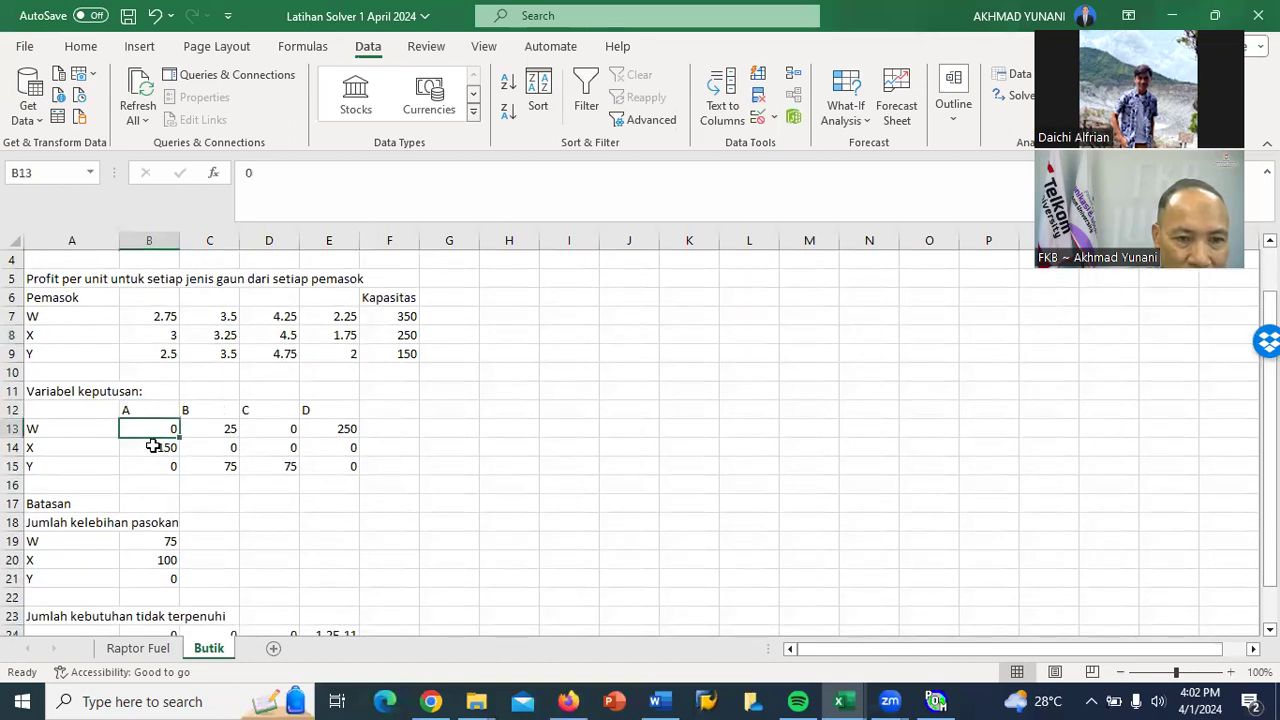
scroll(152, 446, "down", 1)
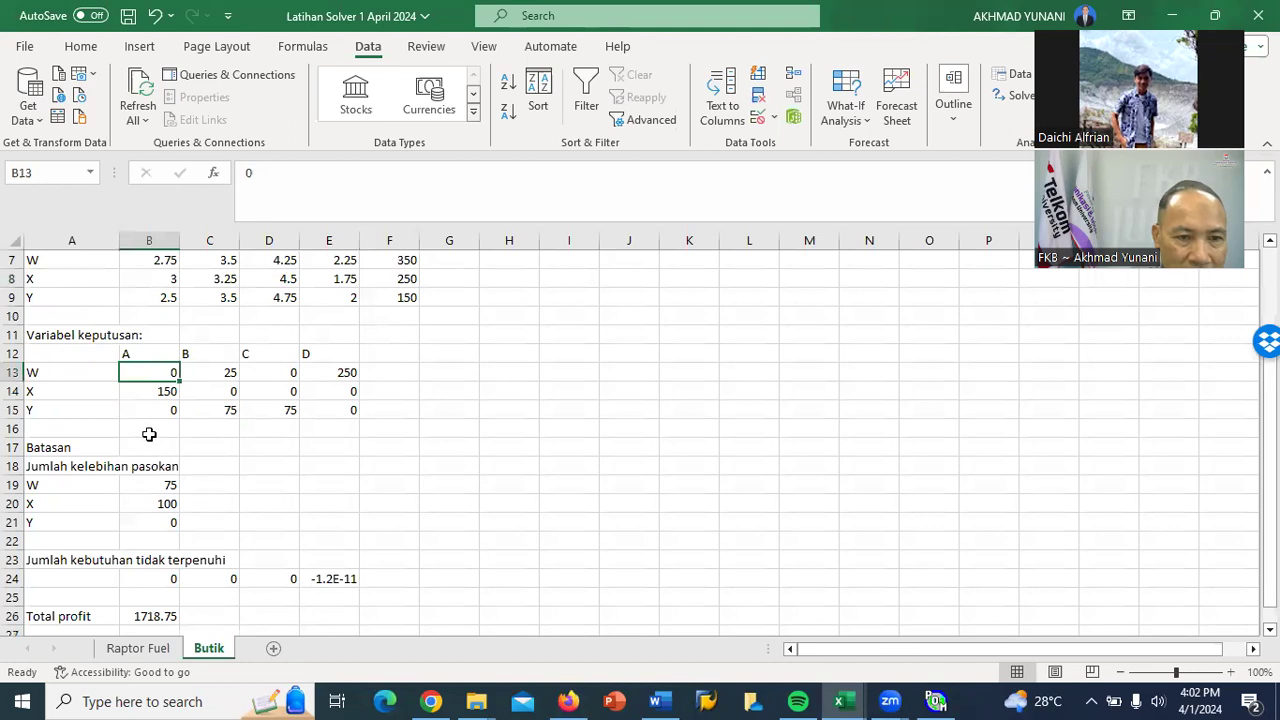
left_click(135, 390)
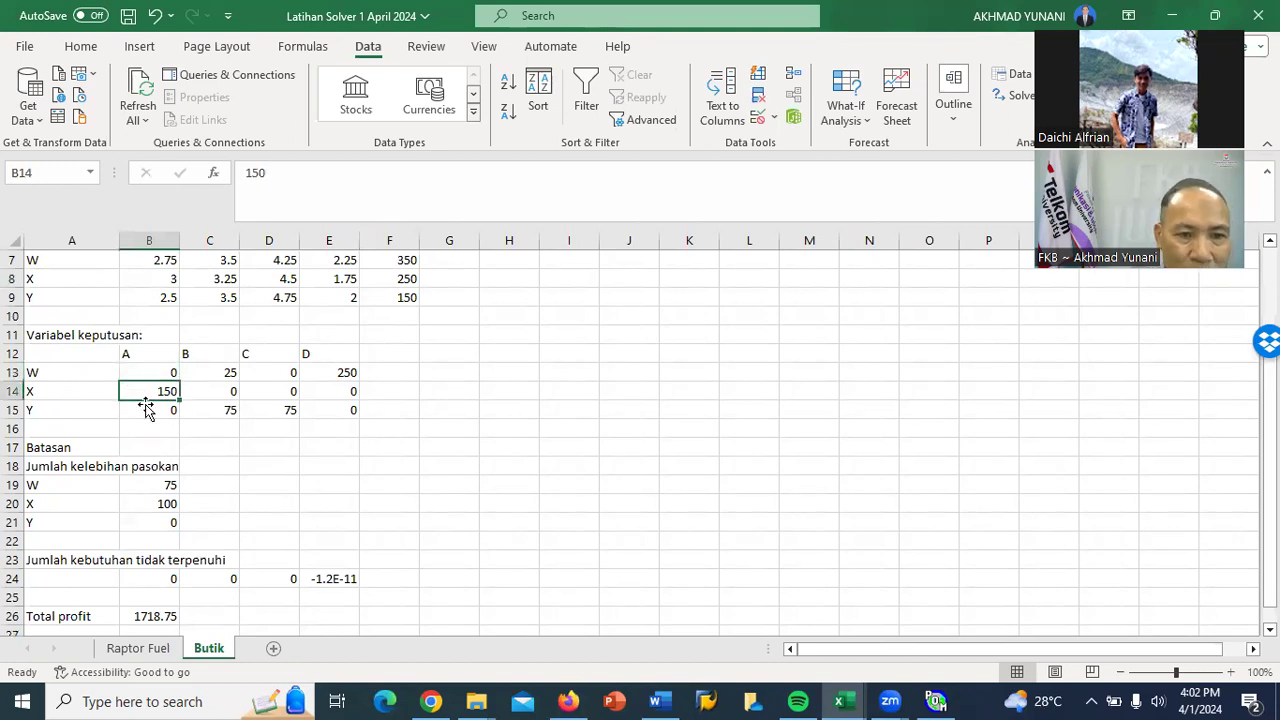
left_click(160, 576)
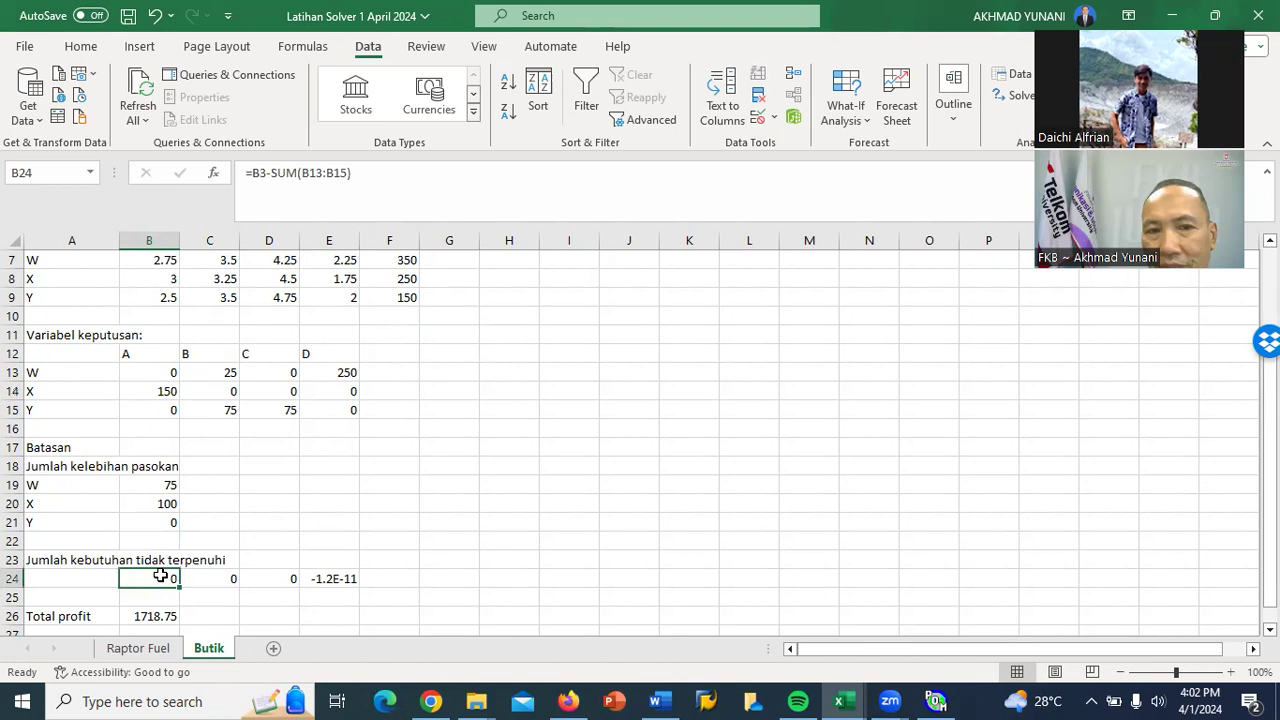
Compare dress B's demand in C3 with the supplier quantities in C13:C15 and check its unmet demand in C24.
left_click(207, 355)
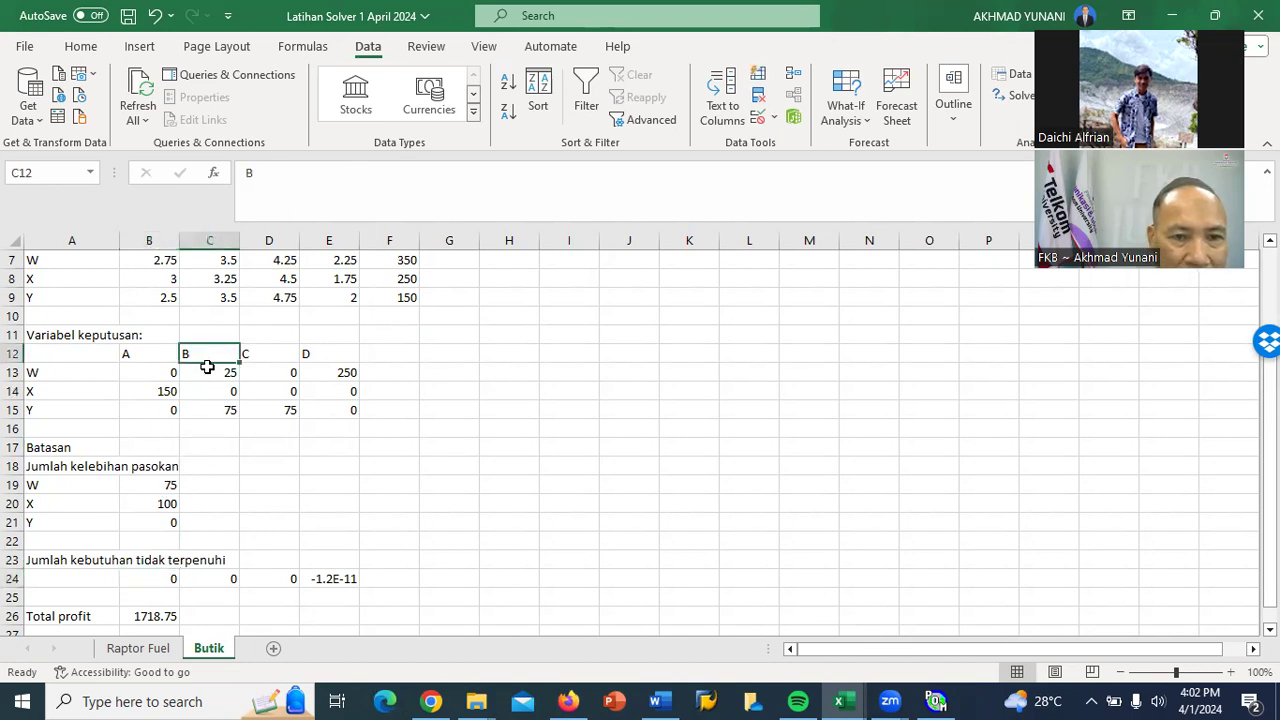
scroll(207, 365, "up", 1)
scroll(207, 367, "up", 1)
left_click(222, 297)
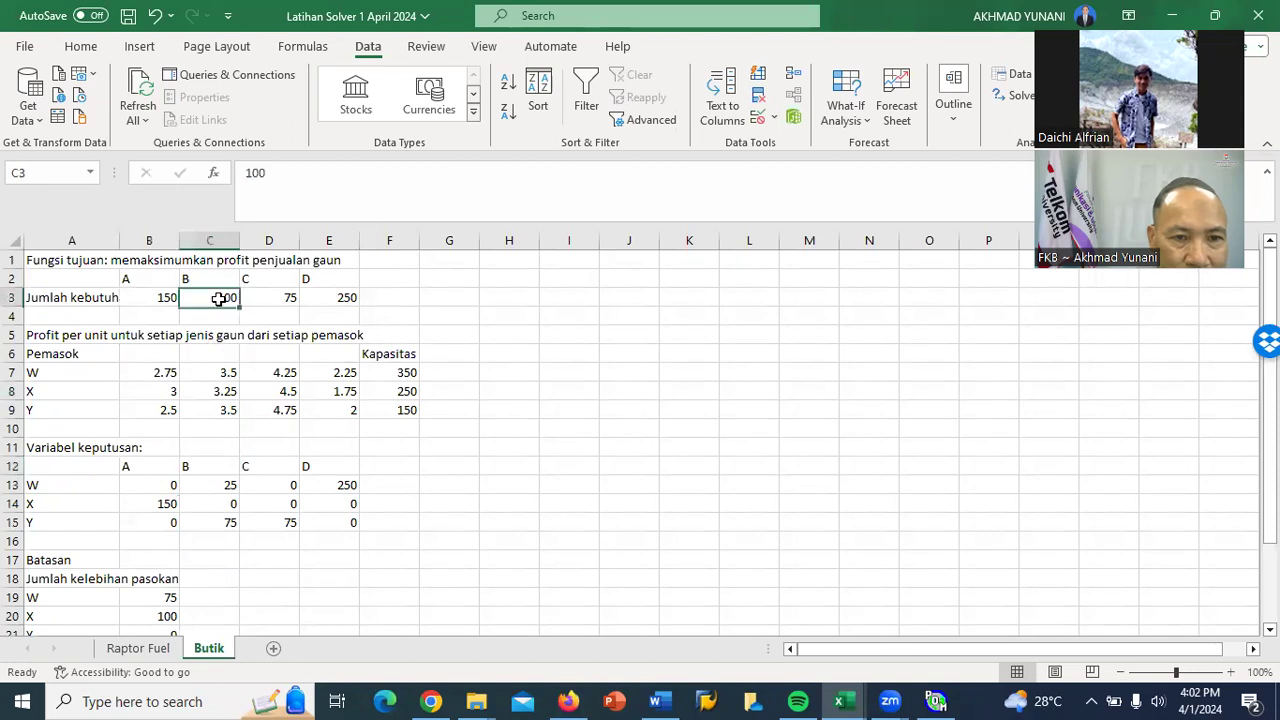
scroll(254, 523, "down", 1)
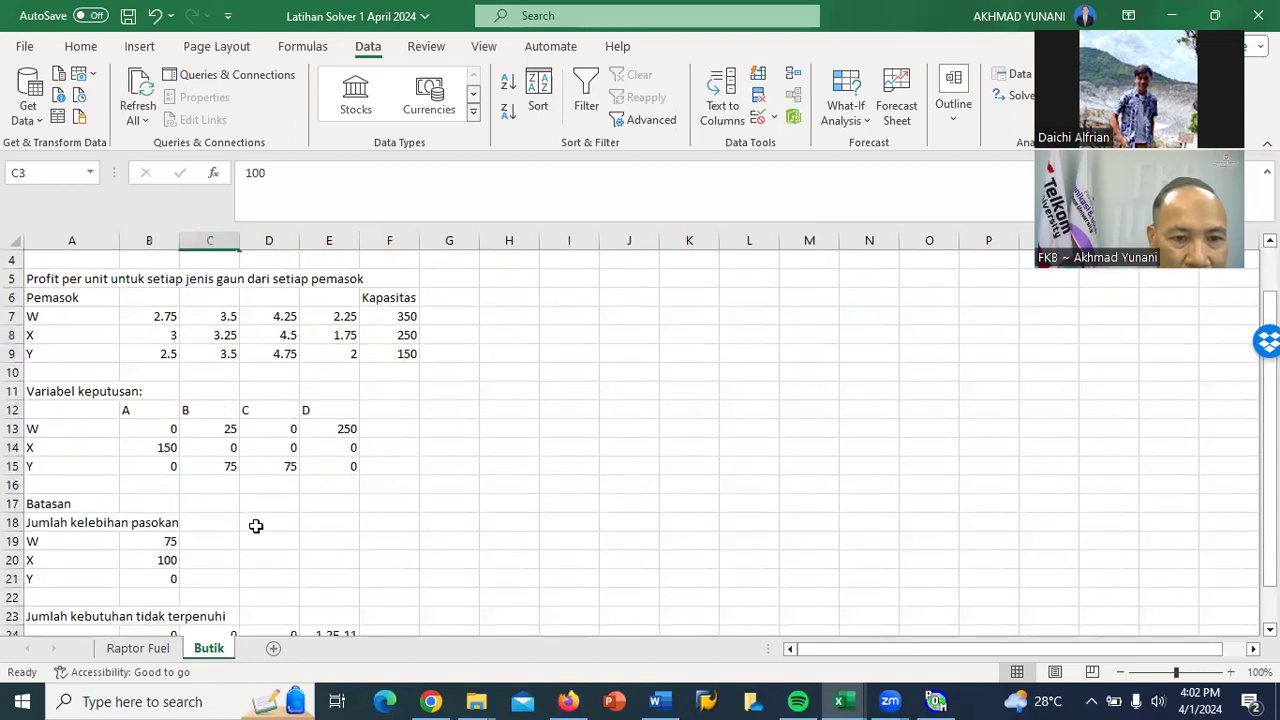
left_click(211, 428)
left_click(207, 463)
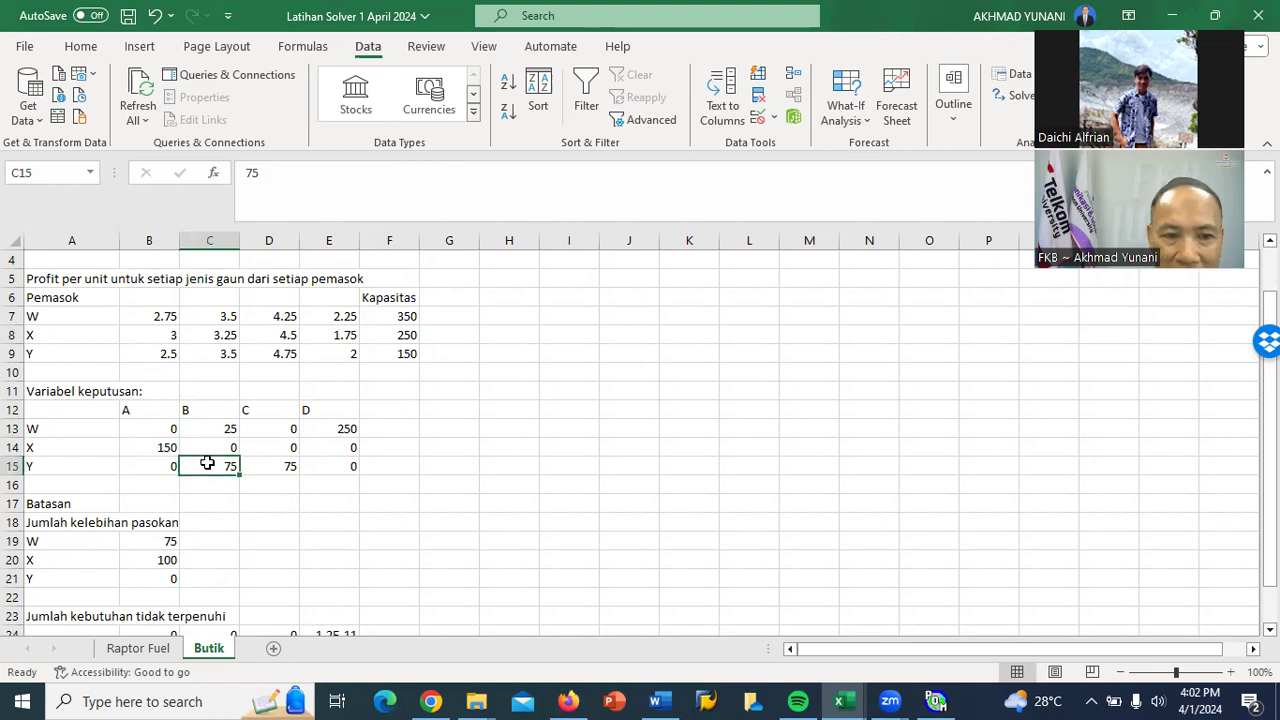
scroll(207, 463, "down", 1)
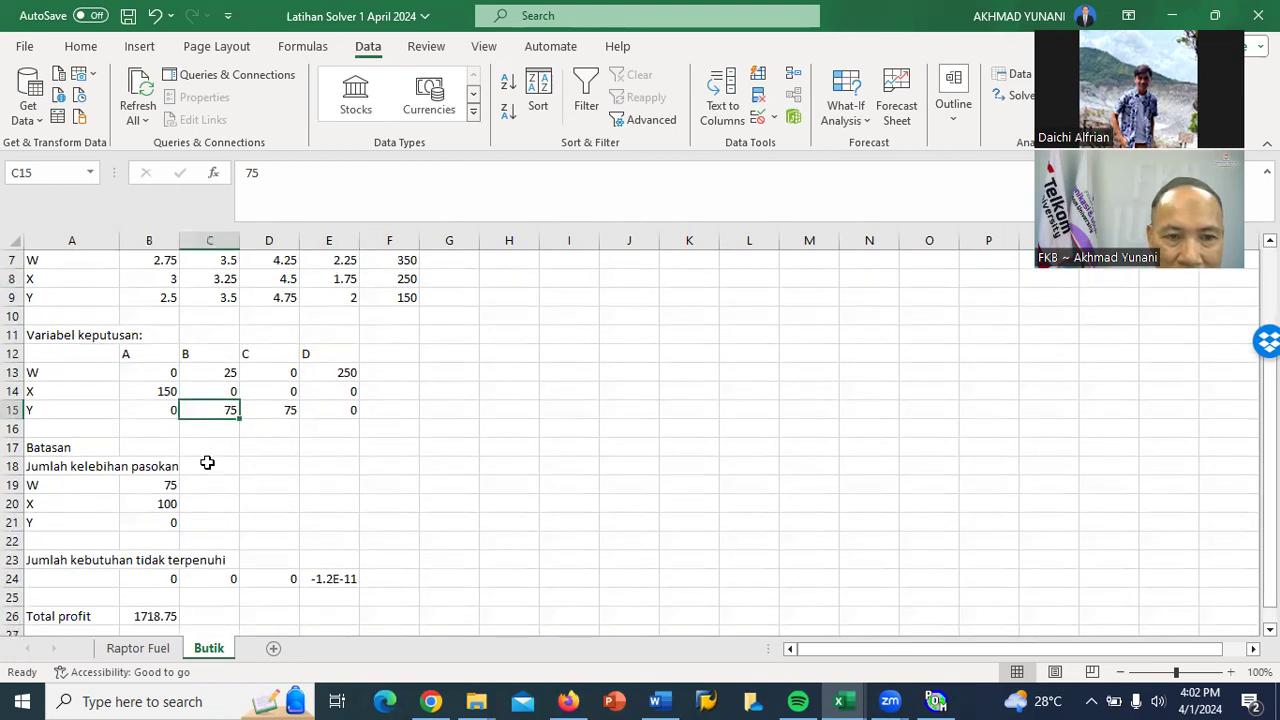
left_click(211, 576)
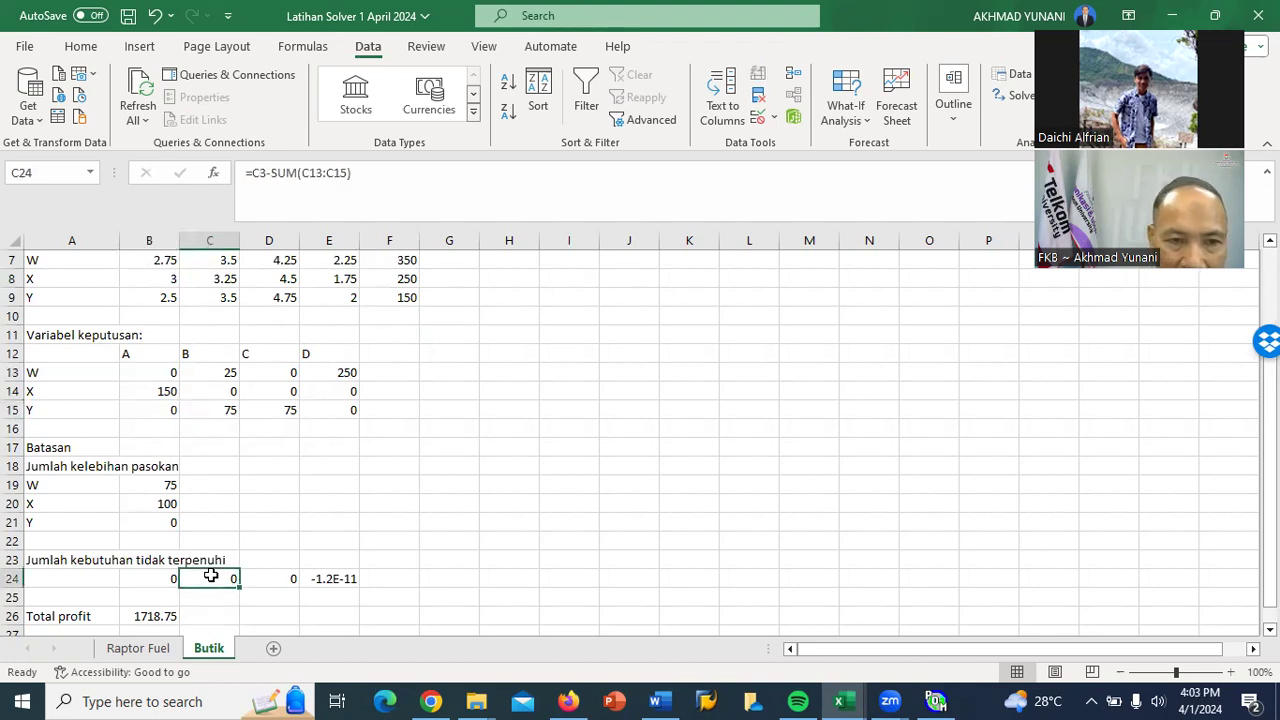
Compare dress C's demand in D3 with supplier Y's quantity in D15 and check its unmet demand in D24.
scroll(211, 576, "up", 1)
scroll(213, 553, "up", 1)
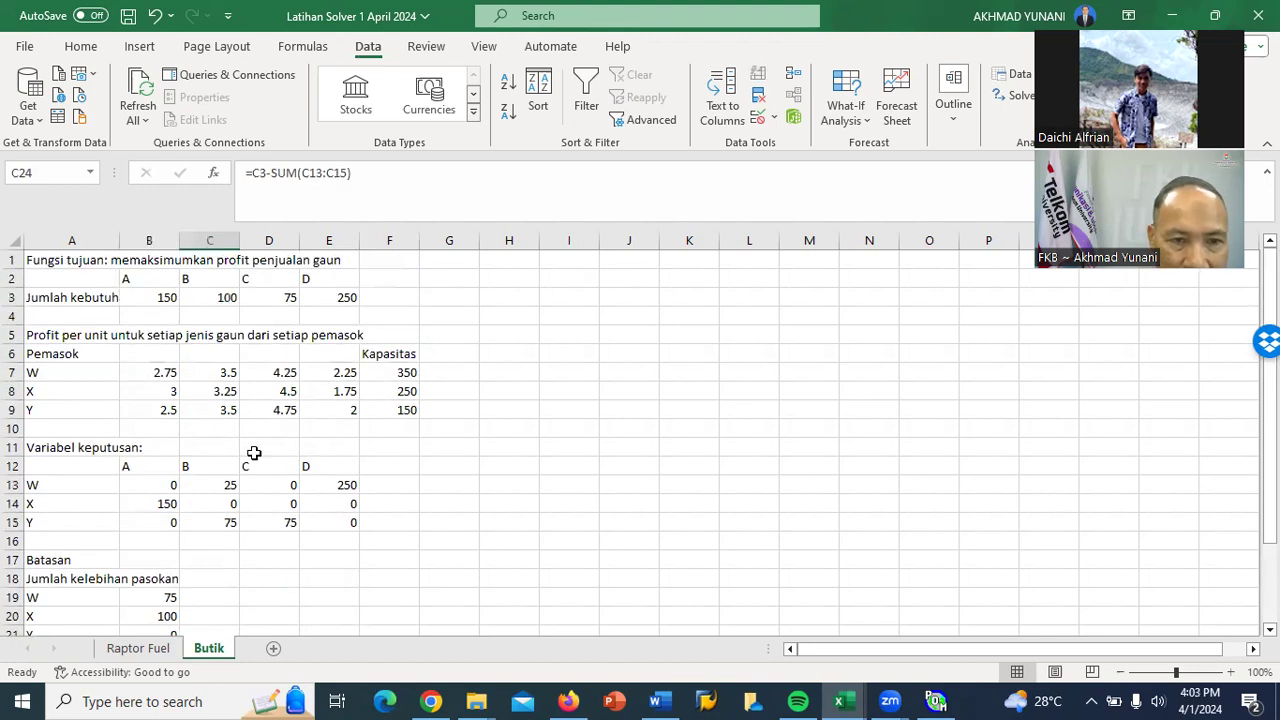
left_click(267, 300)
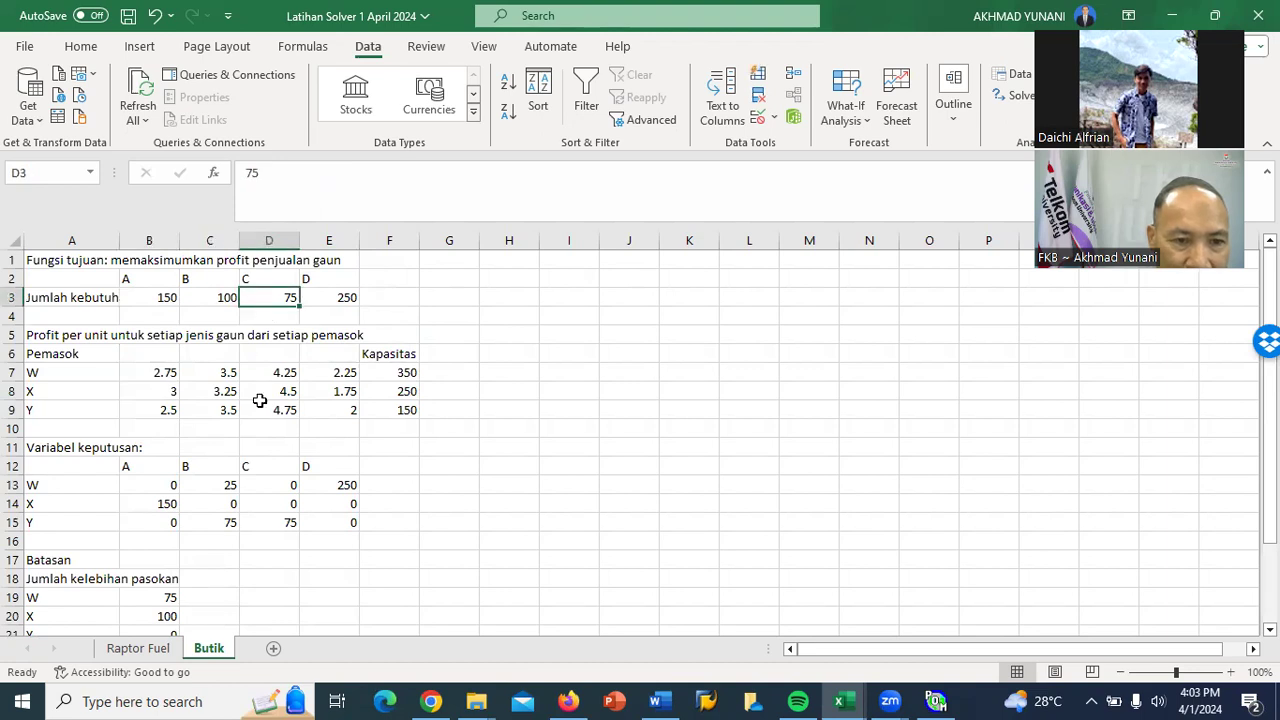
left_click(246, 521)
scroll(246, 521, "down", 2)
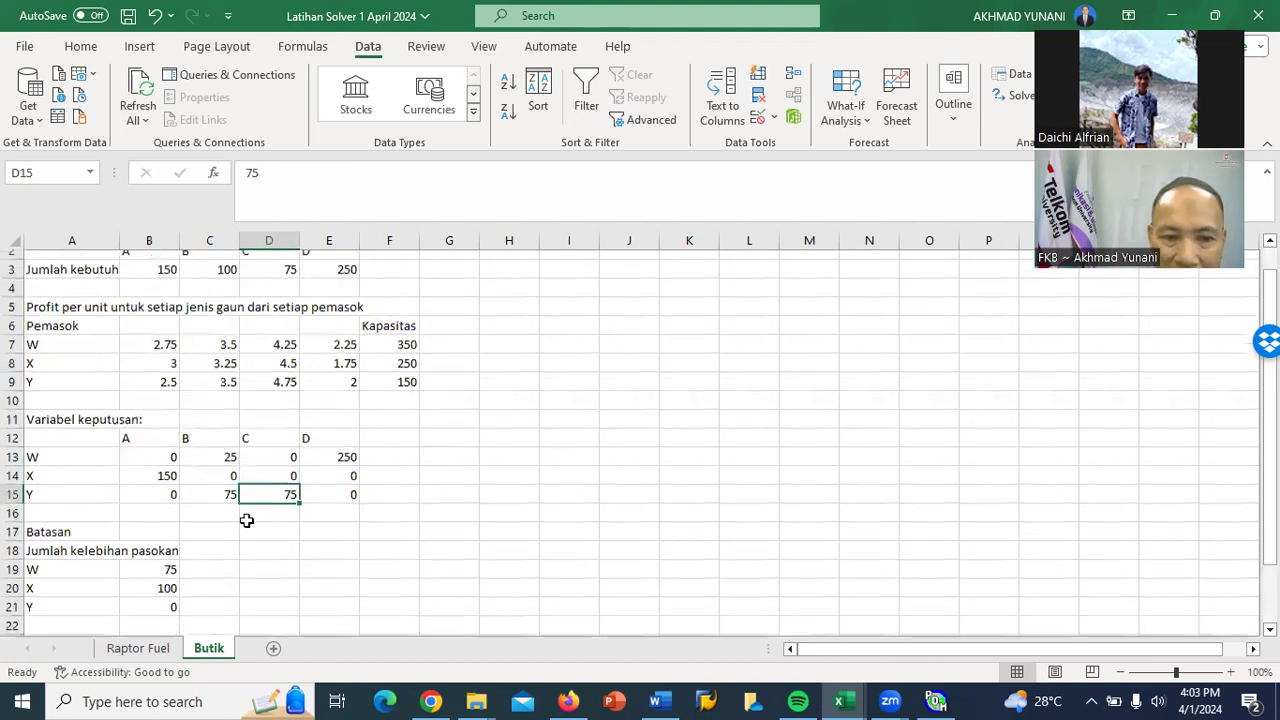
left_click(265, 580)
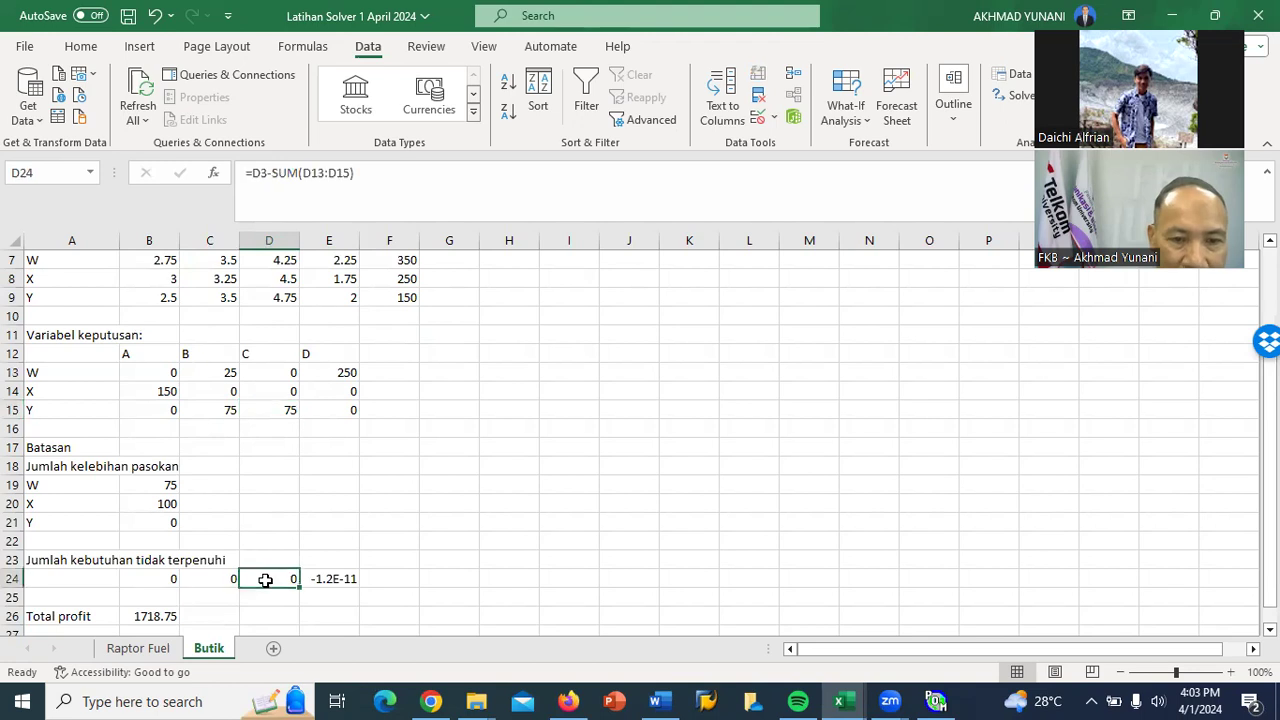
Compare dress D's demand in E3 with supplier W's exact quantity in E13 and check its unmet demand in E24.
scroll(265, 580, "up", 1)
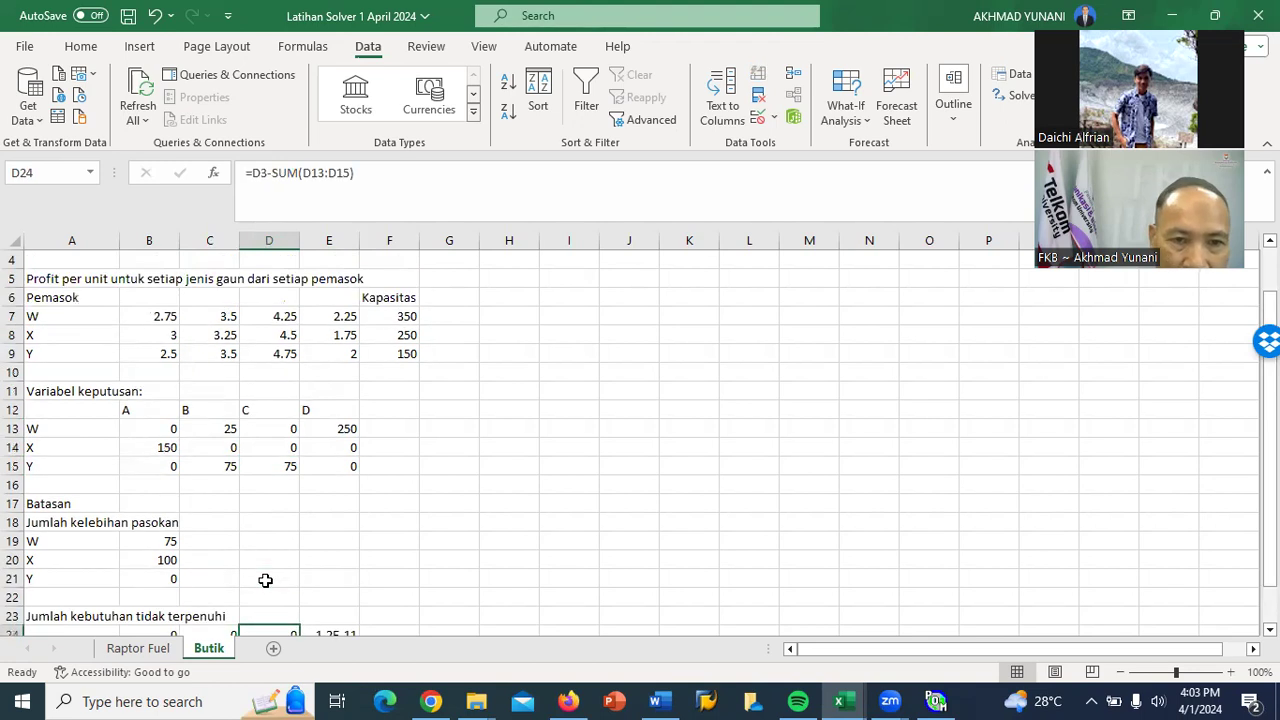
scroll(265, 580, "up", 1)
left_click(346, 295)
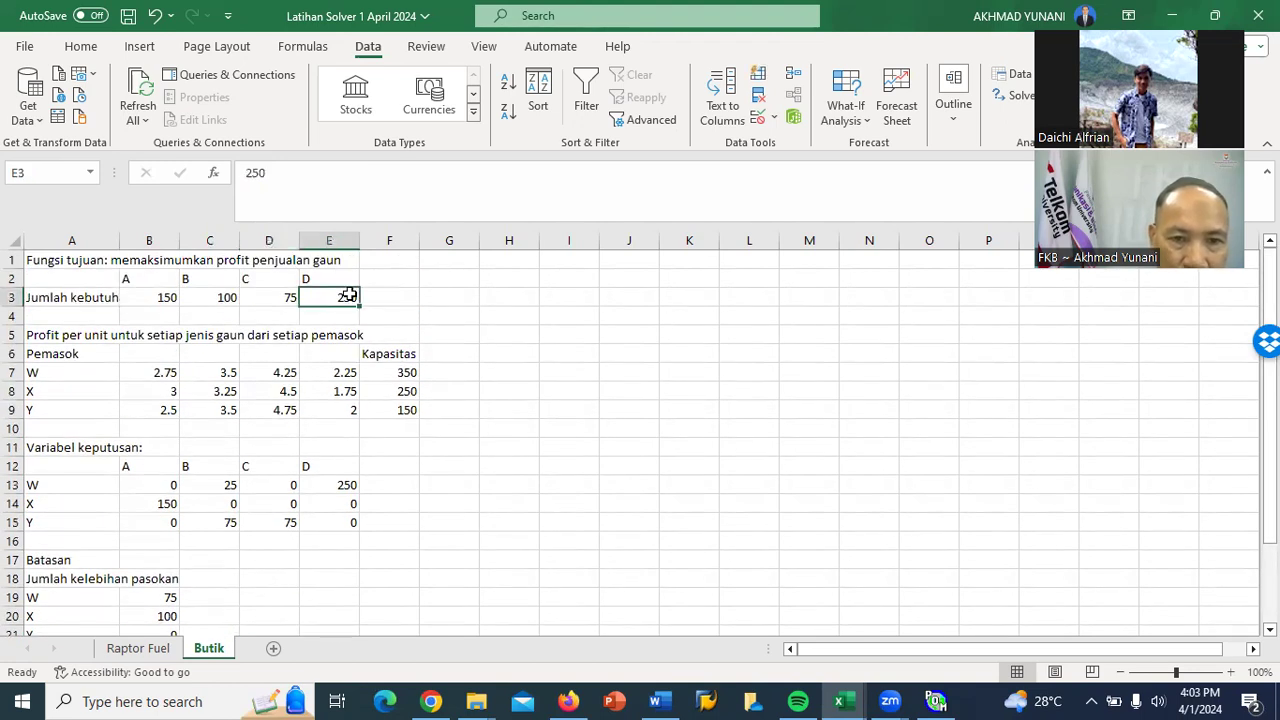
double_click(334, 482)
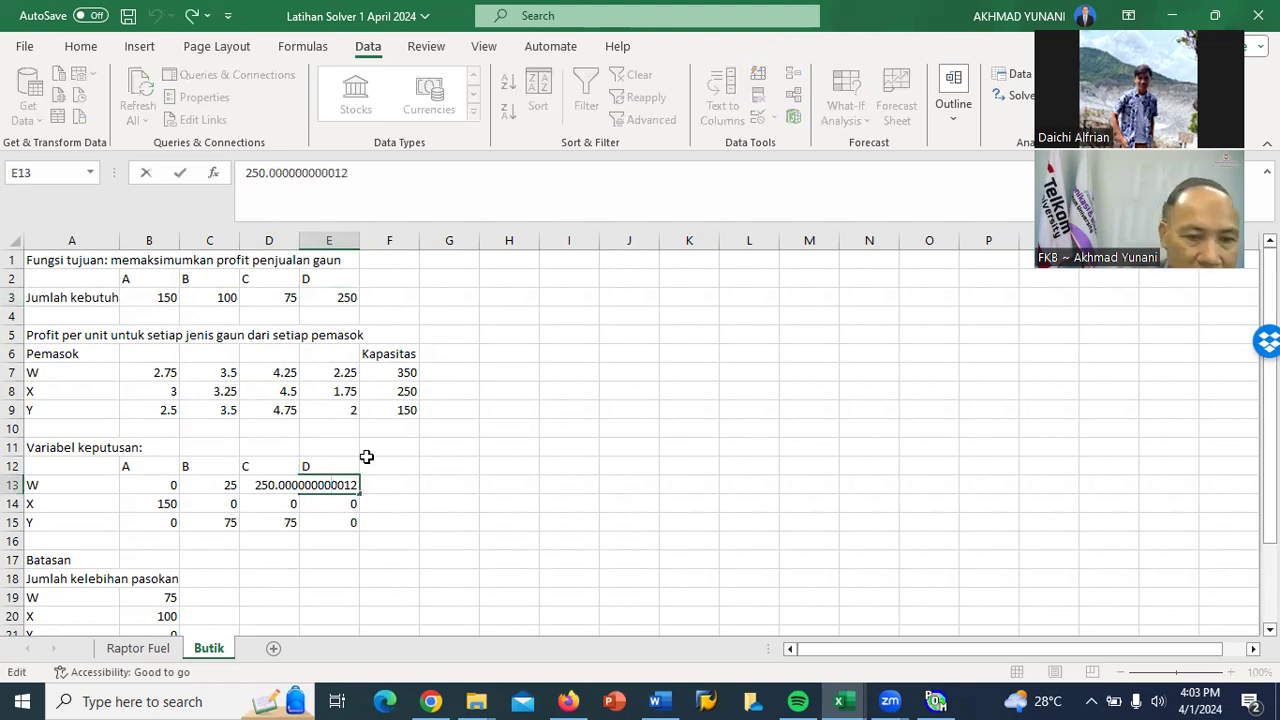
key("Escape")
scroll(368, 460, "down", 1)
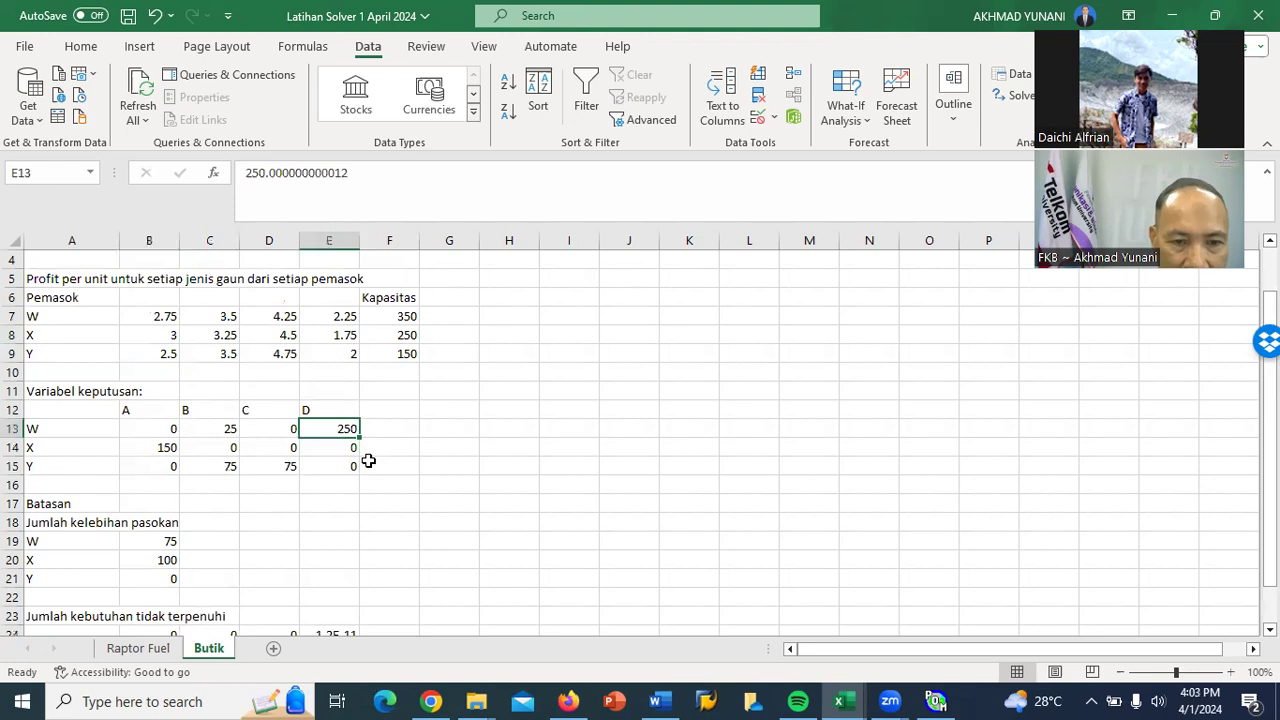
scroll(368, 460, "down", 1)
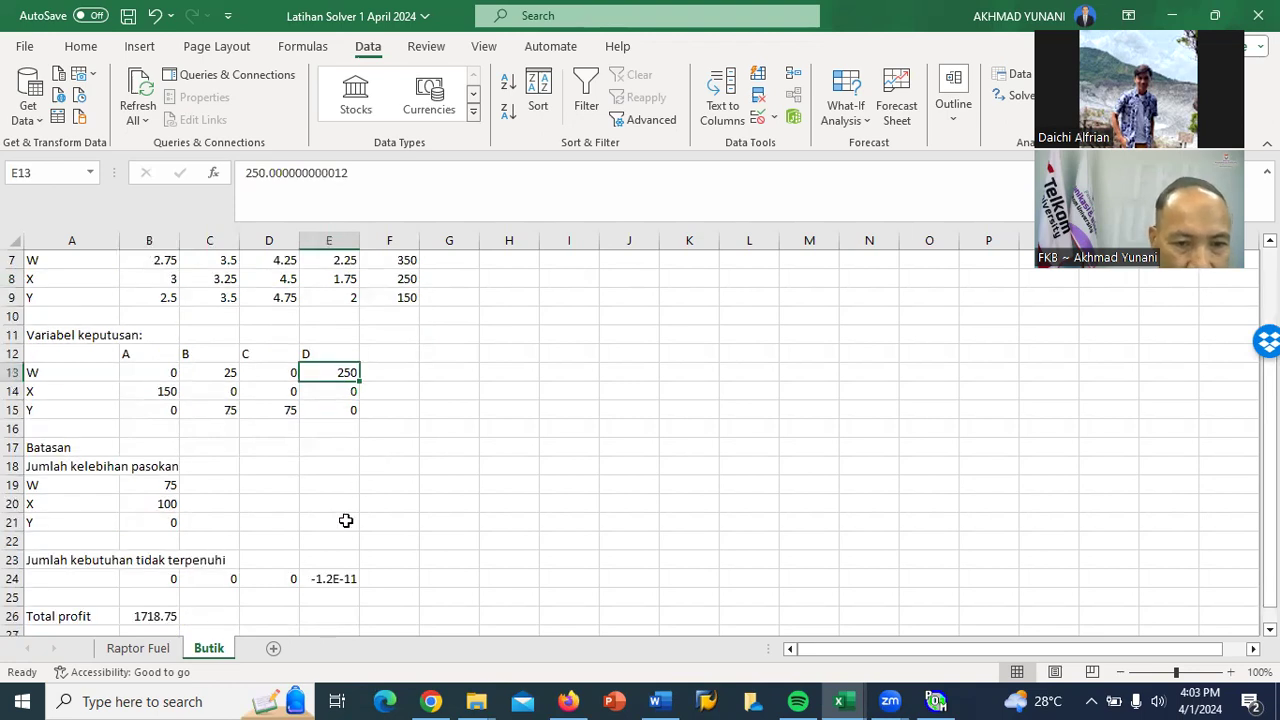
left_click(330, 580)
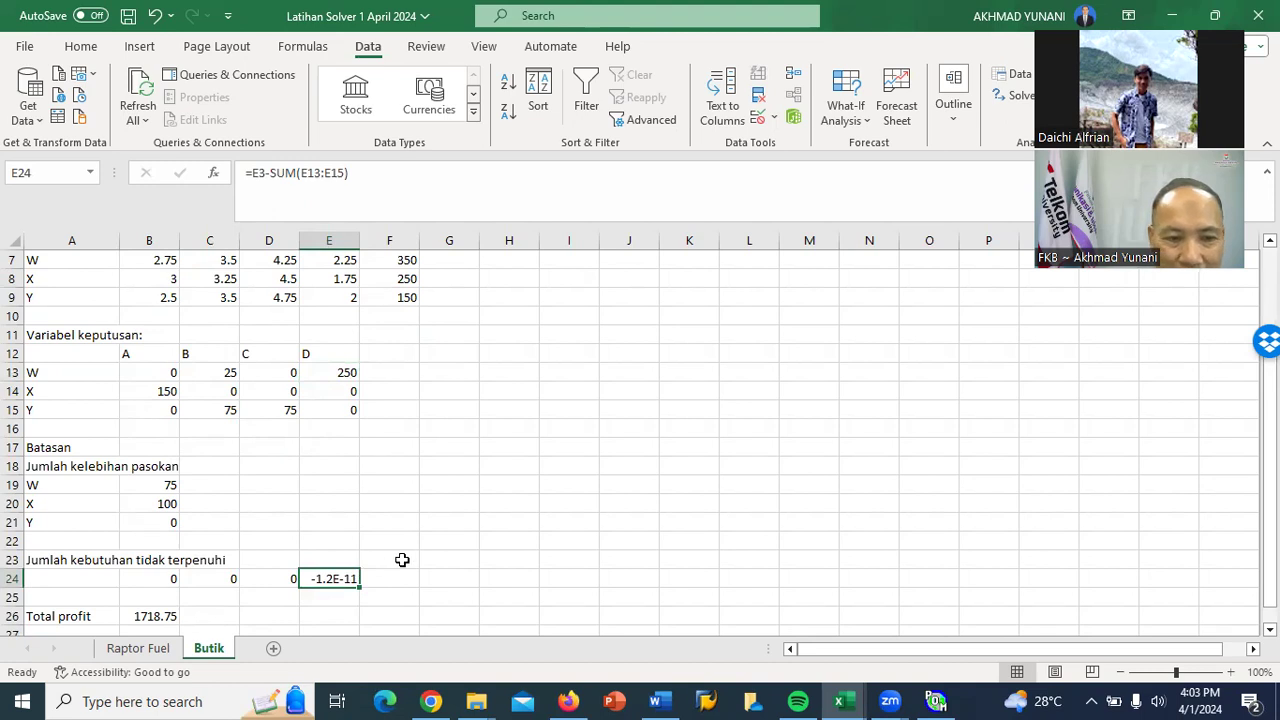
Inspect the total profit formula in B26 without changing it, and apply the comma number style to that cell.
scroll(402, 560, "down", 1)
double_click(148, 560)
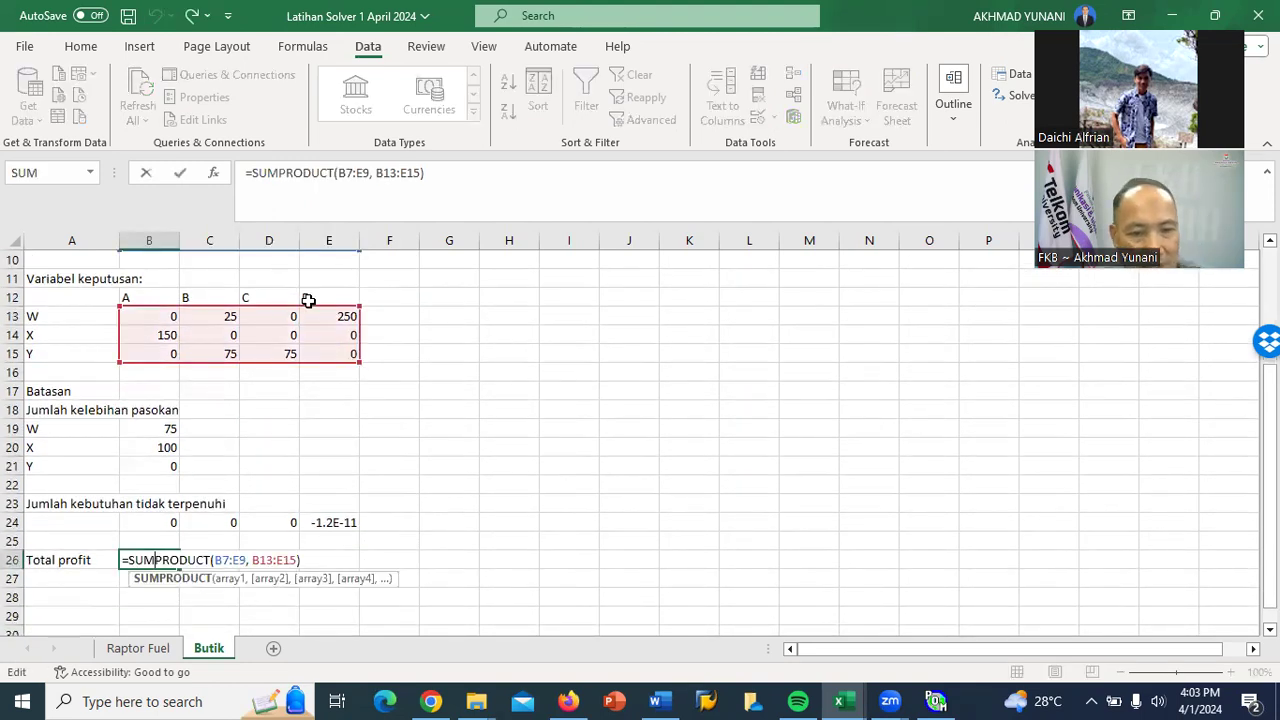
key("Escape")
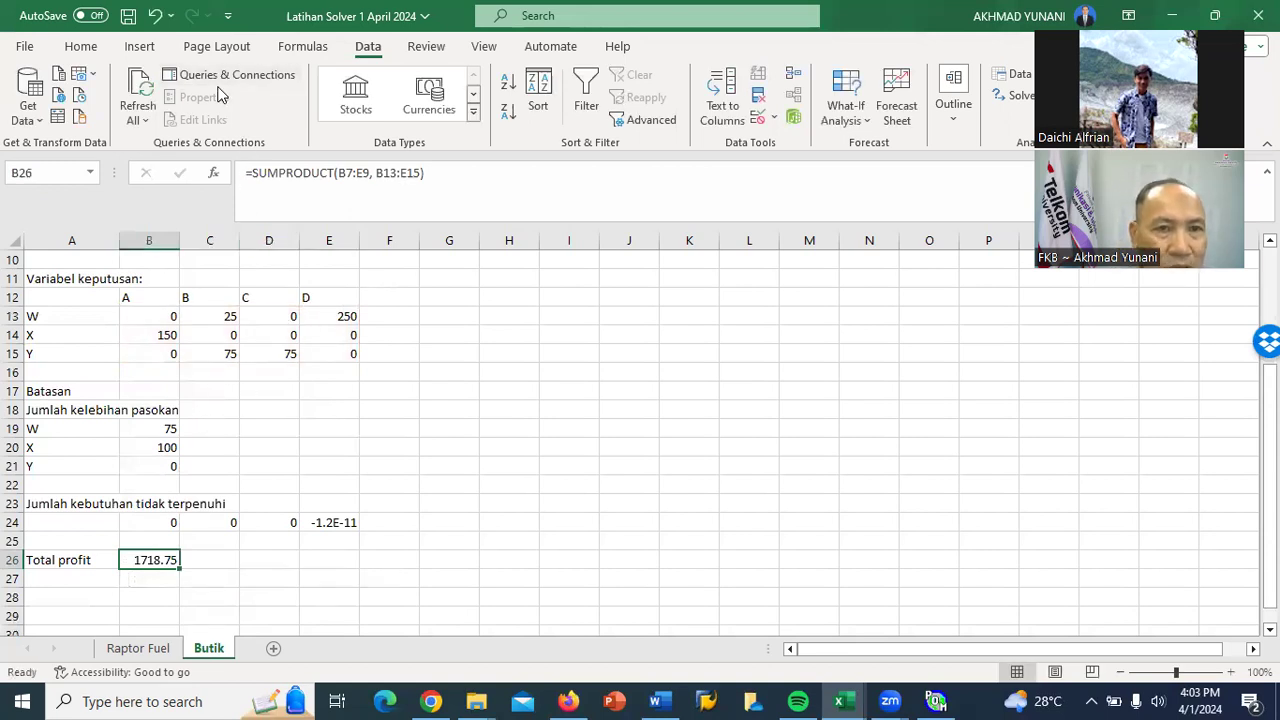
left_click(81, 48)
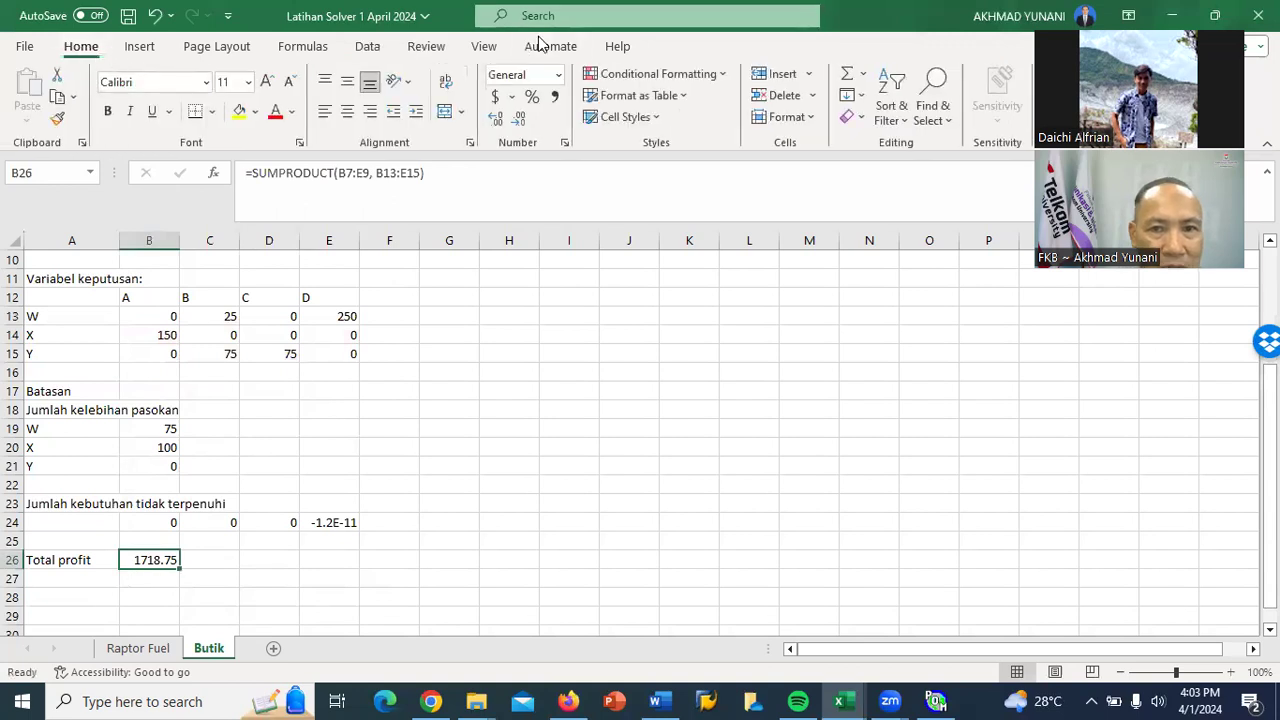
left_click(555, 98)
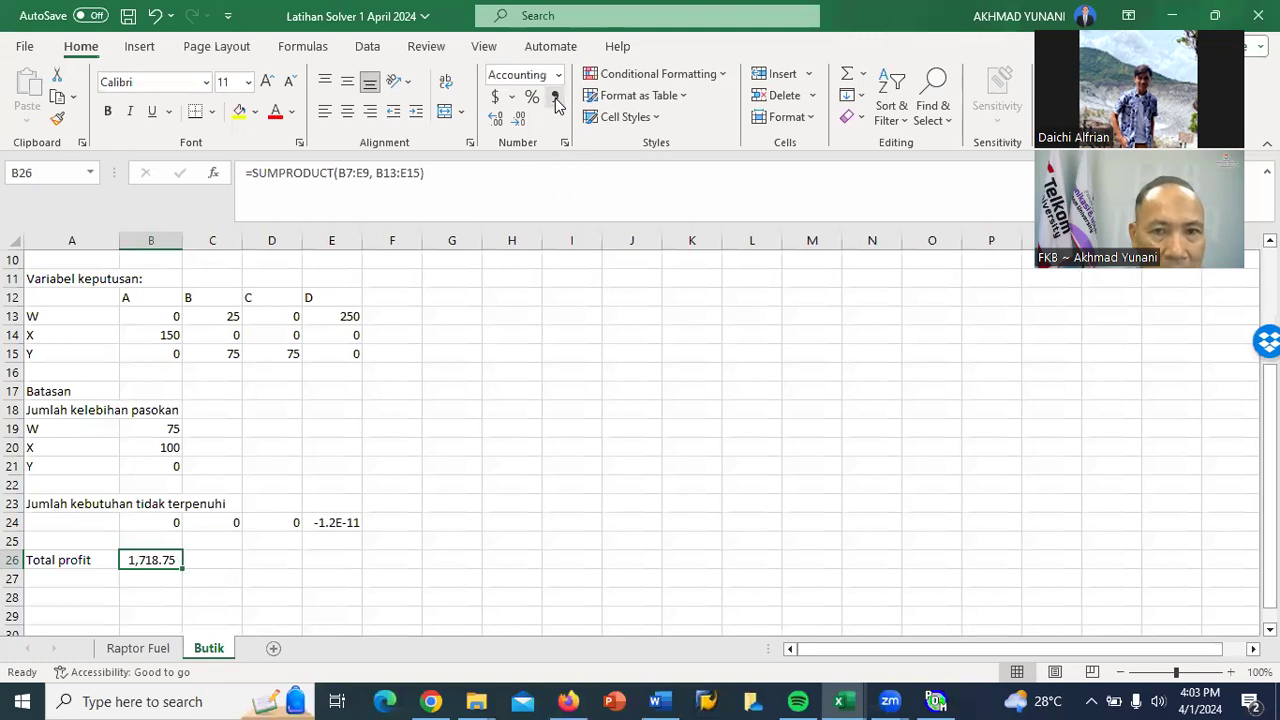
Switch to POM for Windows, show the Transportation Shipments results, and compare the optimal profit with the total profit in B26 of the Butik sheet.
left_click(486, 386)
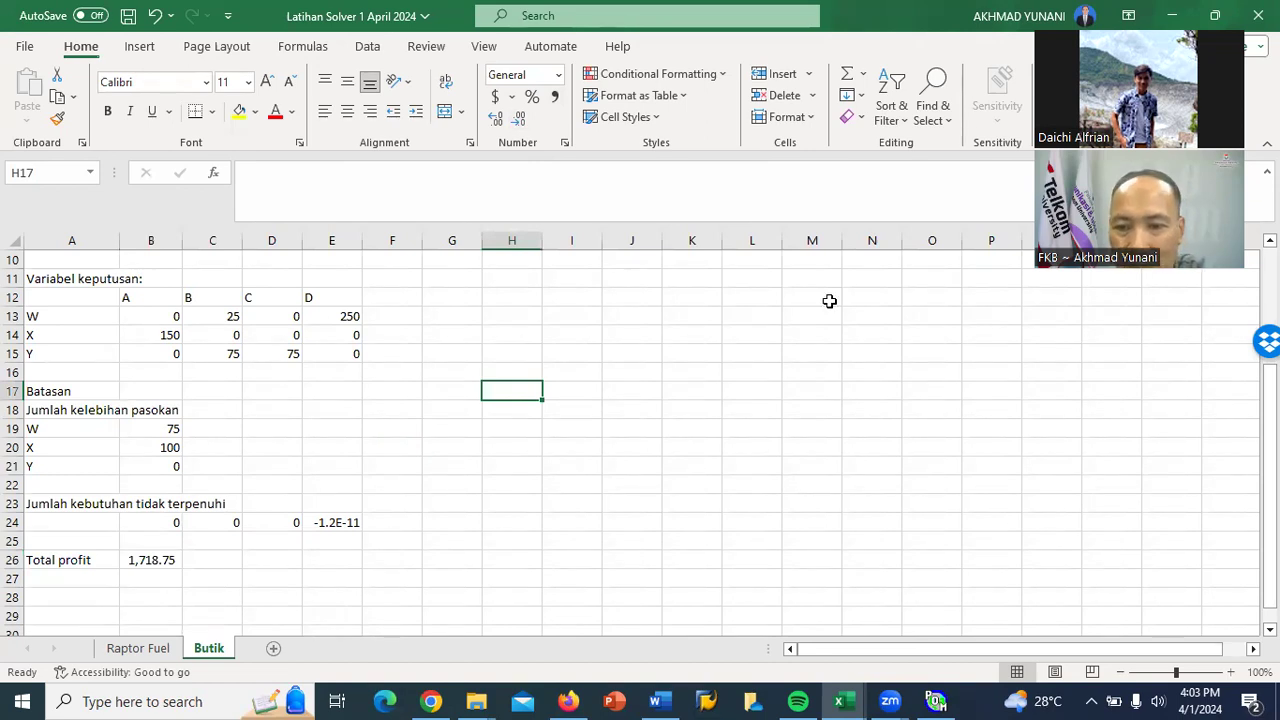
left_click(935, 700)
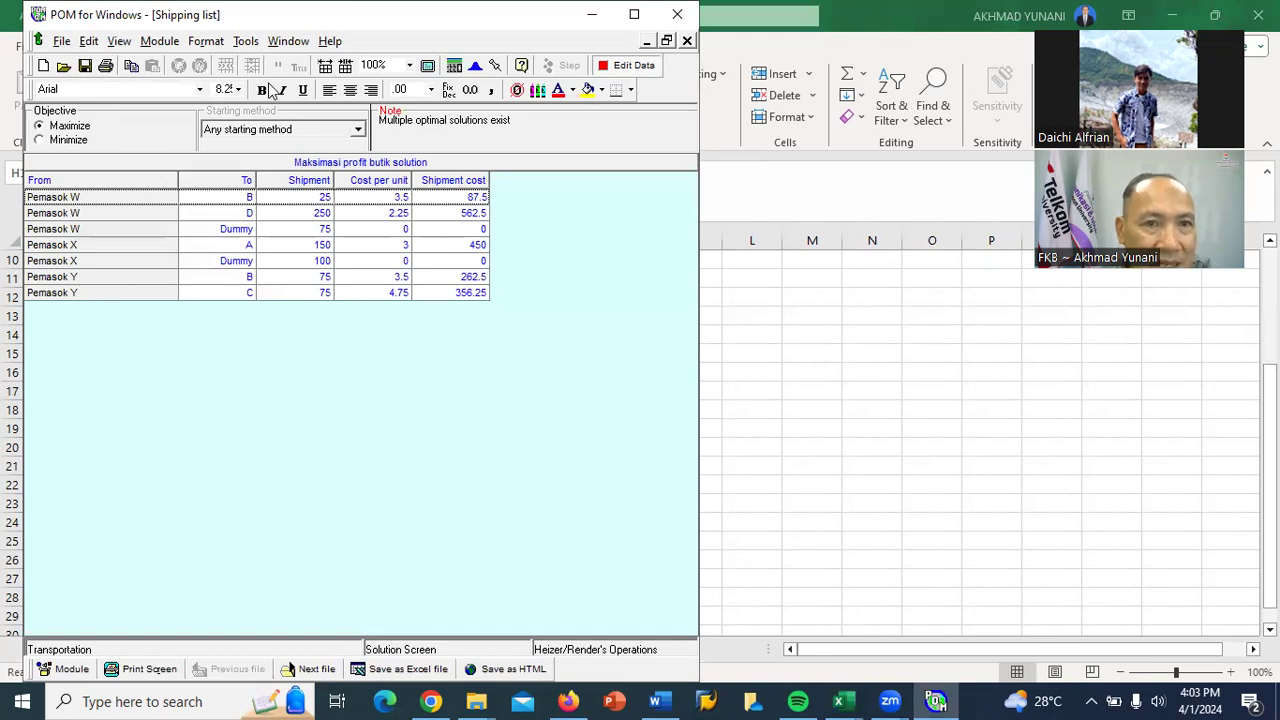
left_click(283, 41)
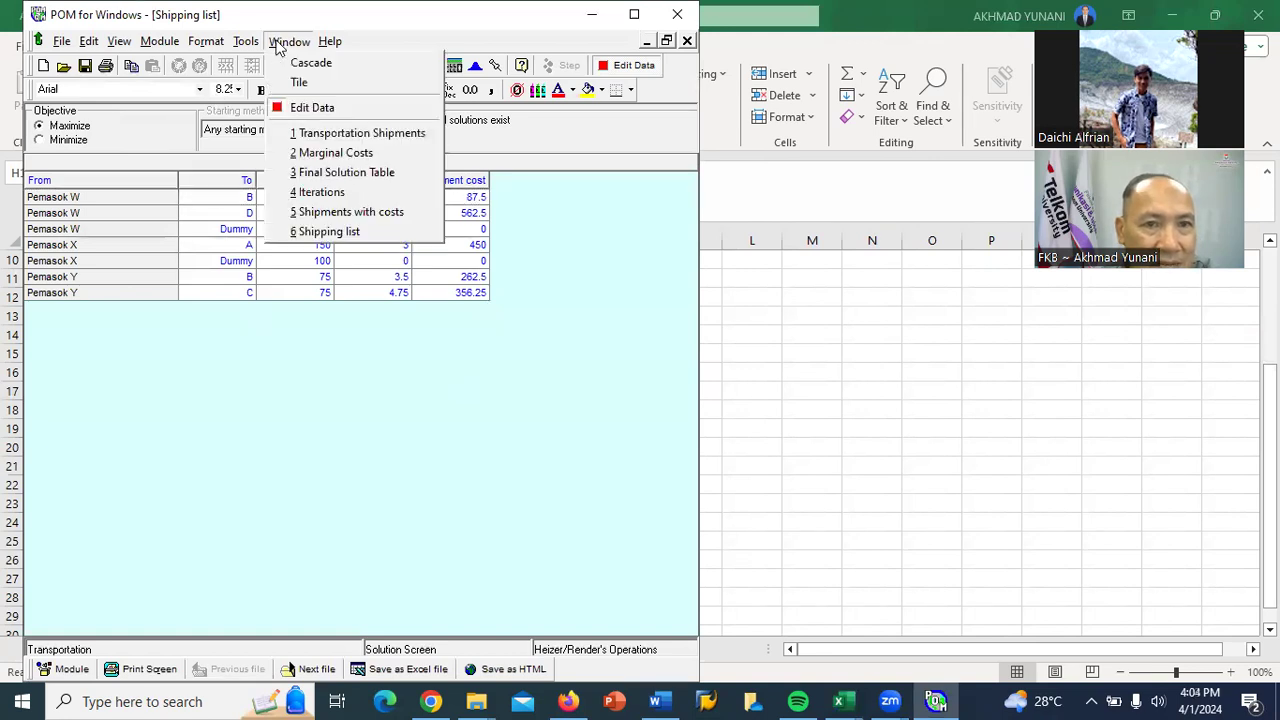
left_click(304, 139)
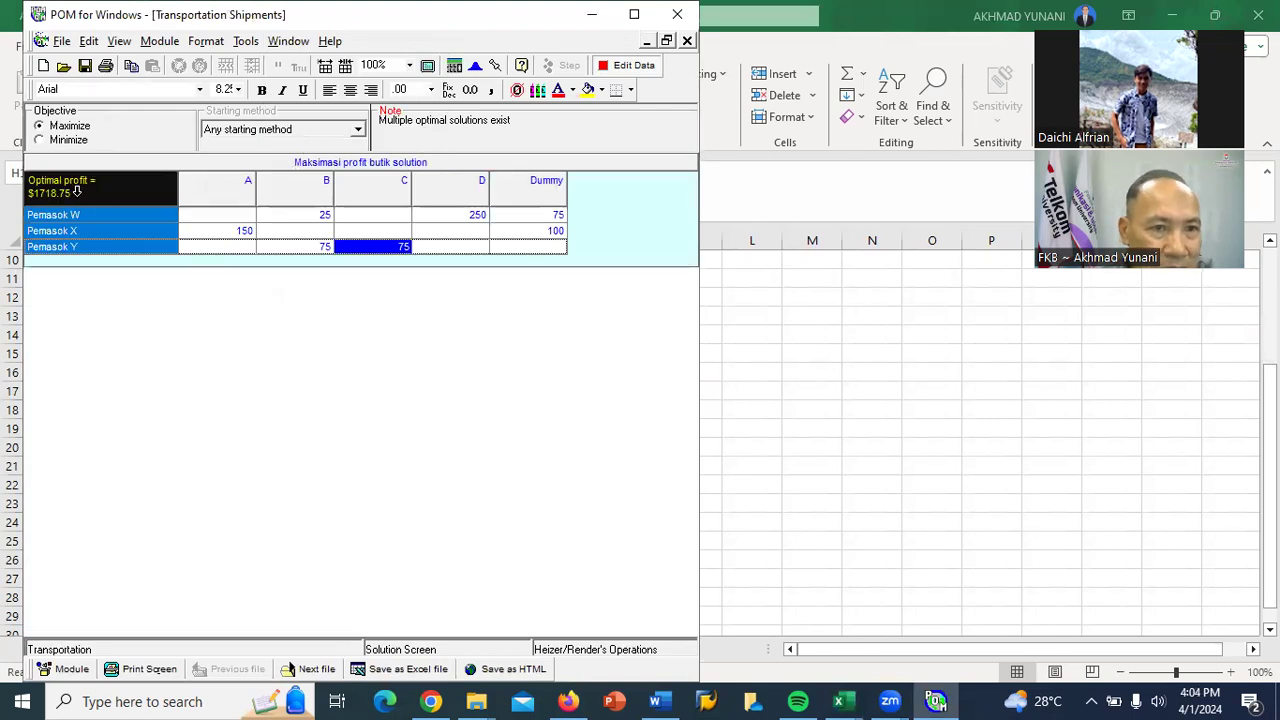
double_click(742, 378)
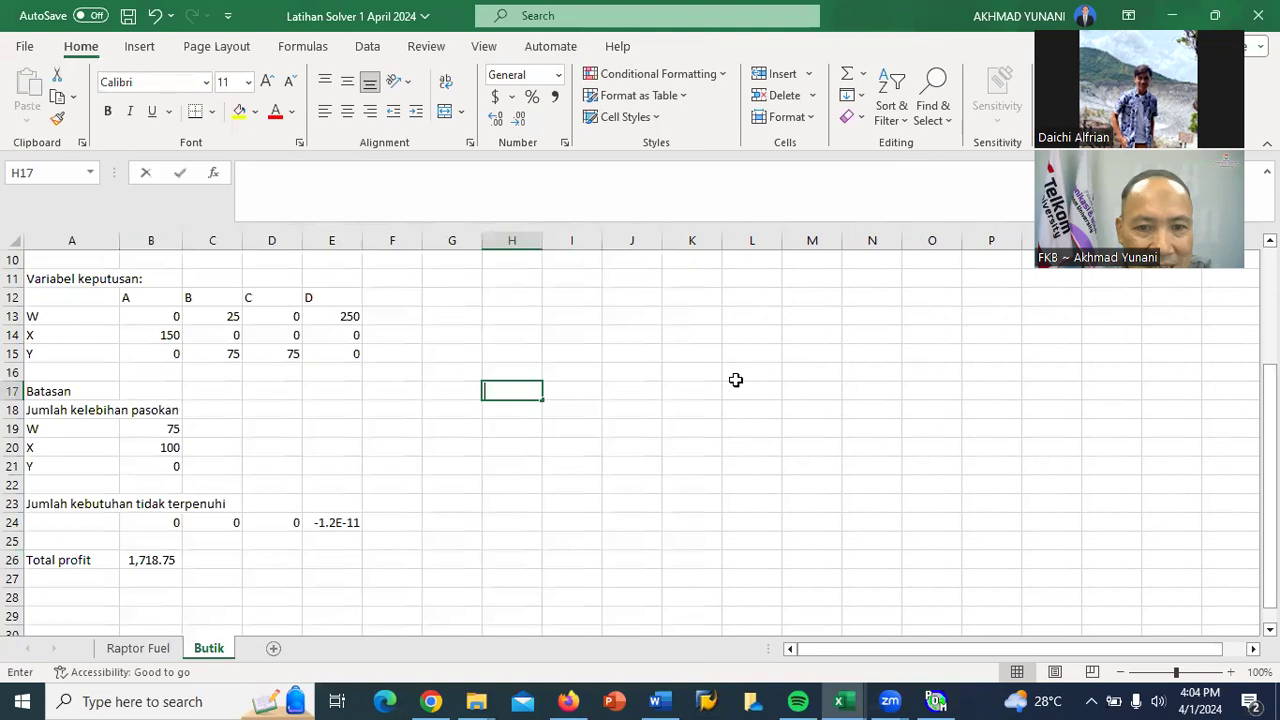
left_click(149, 560)
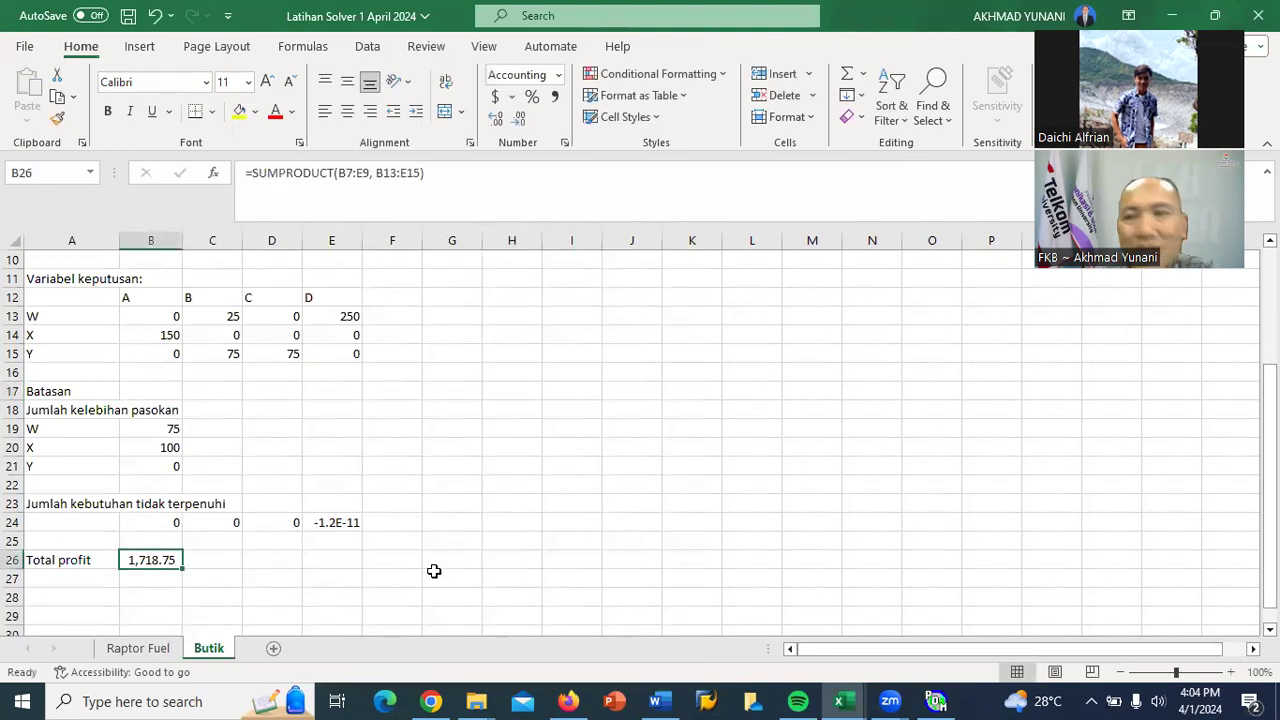
left_click(554, 504)
double_click(555, 504)
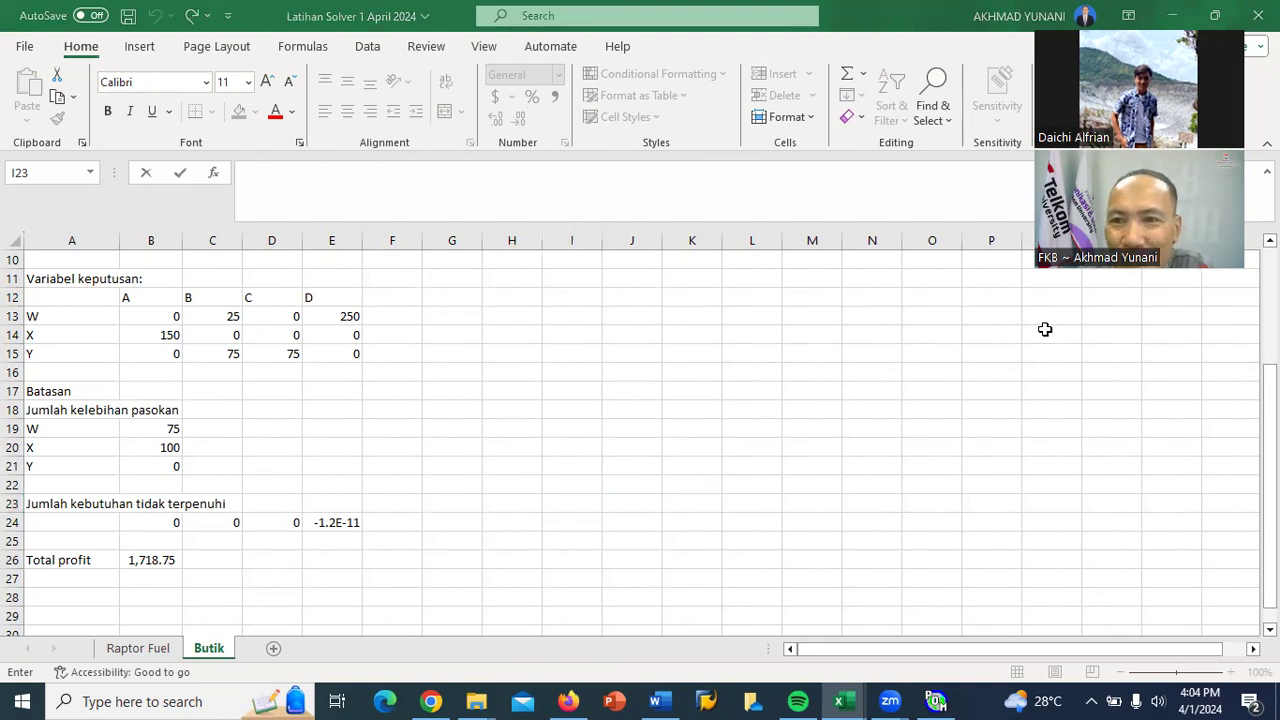
left_click(823, 355)
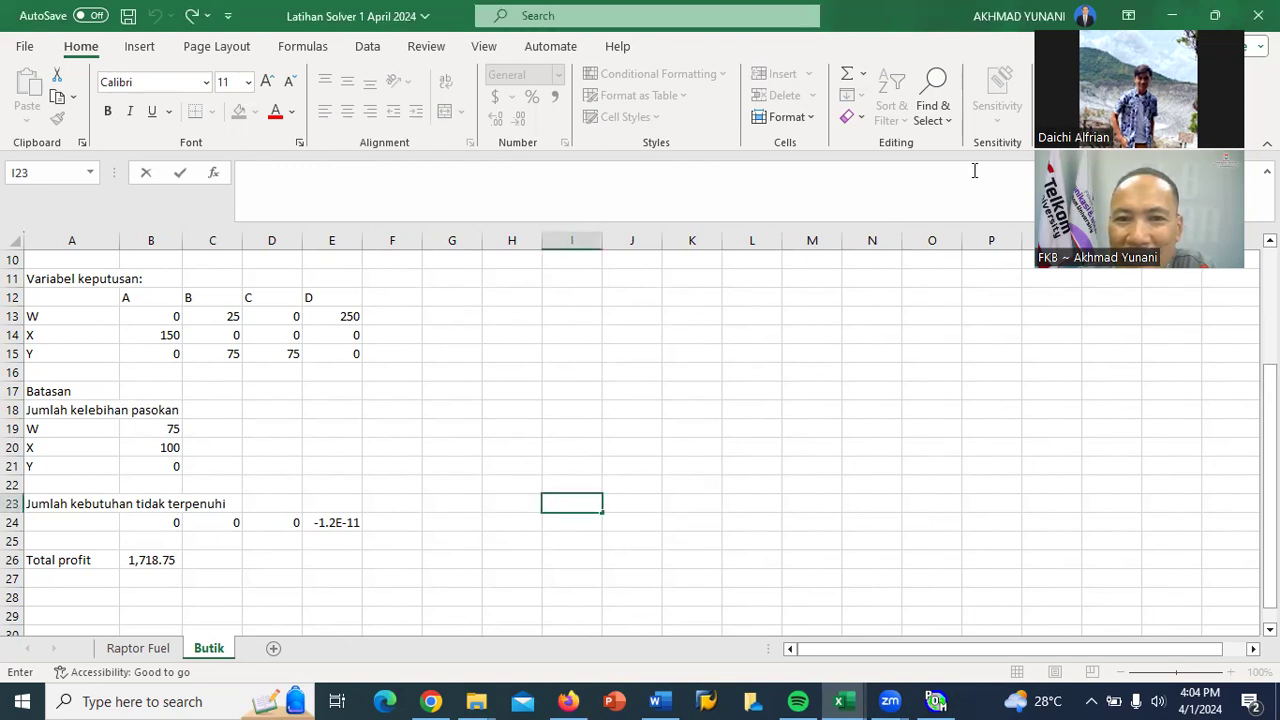
left_click(707, 128)
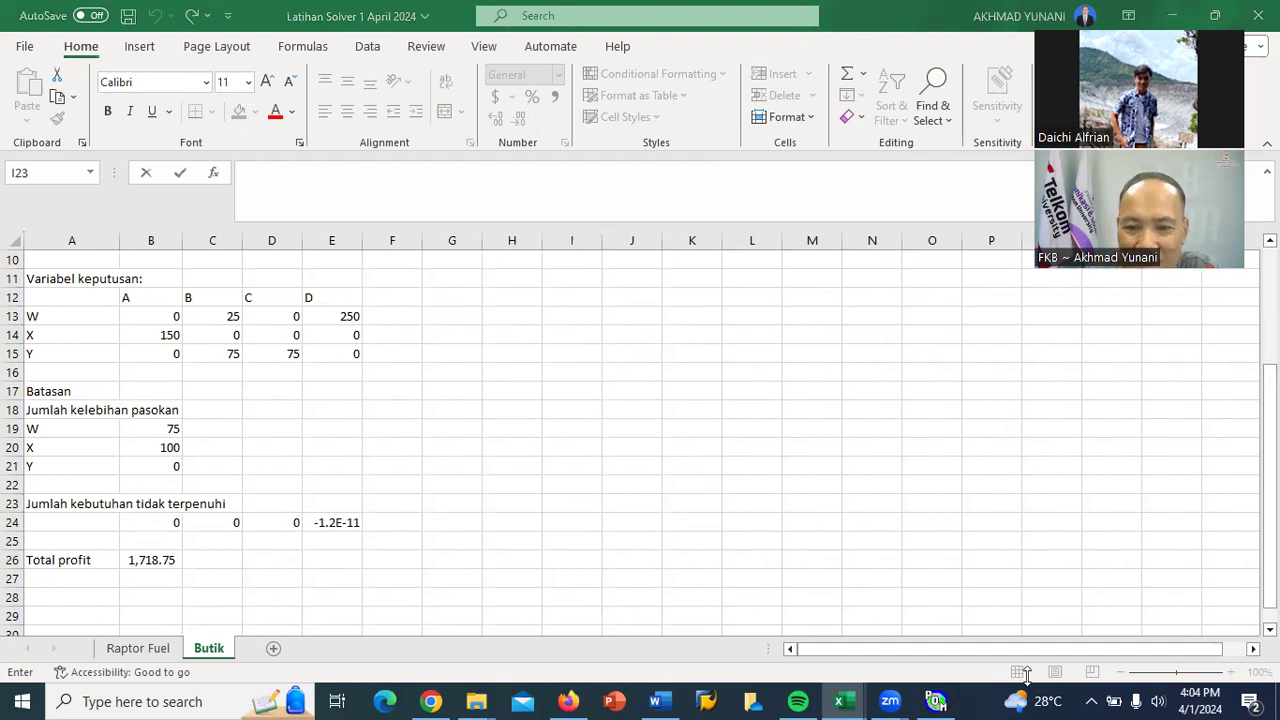
Switch to the Word exercise document, review transportation problems 5 and 6, and select the currency abbreviation "Rs" in problem 5.
left_click(658, 701)
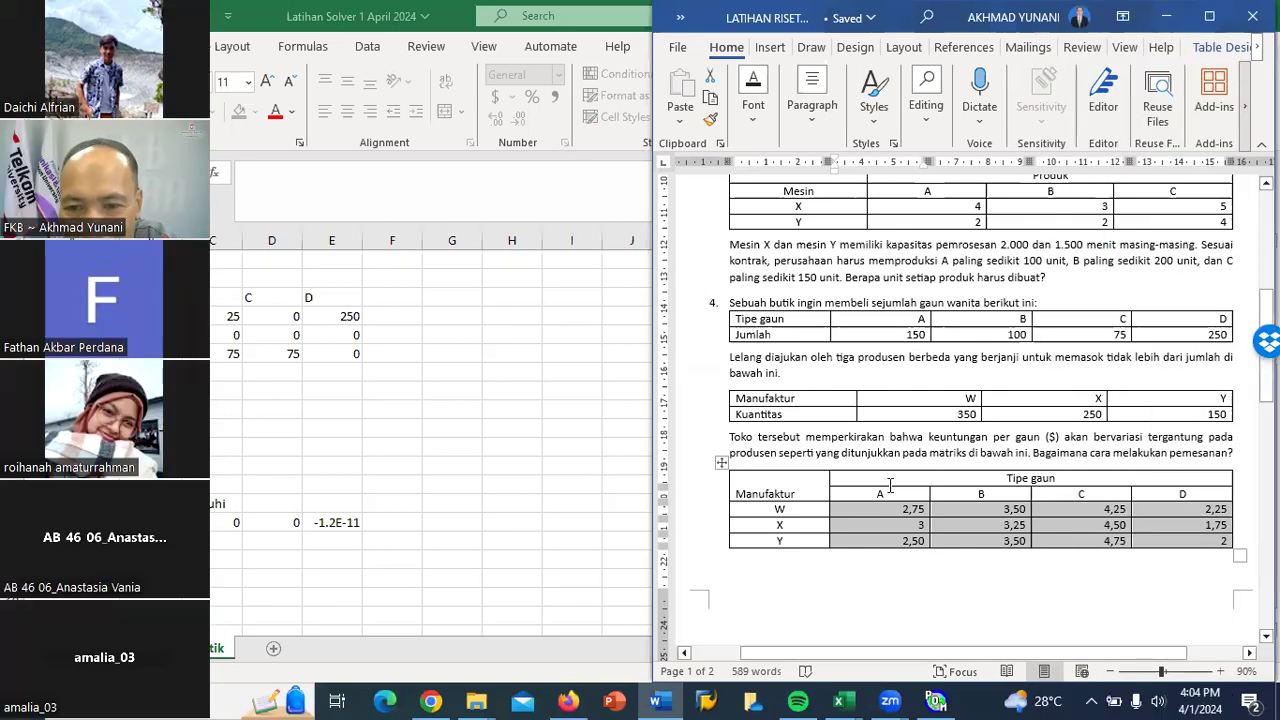
scroll(890, 485, "down", 7)
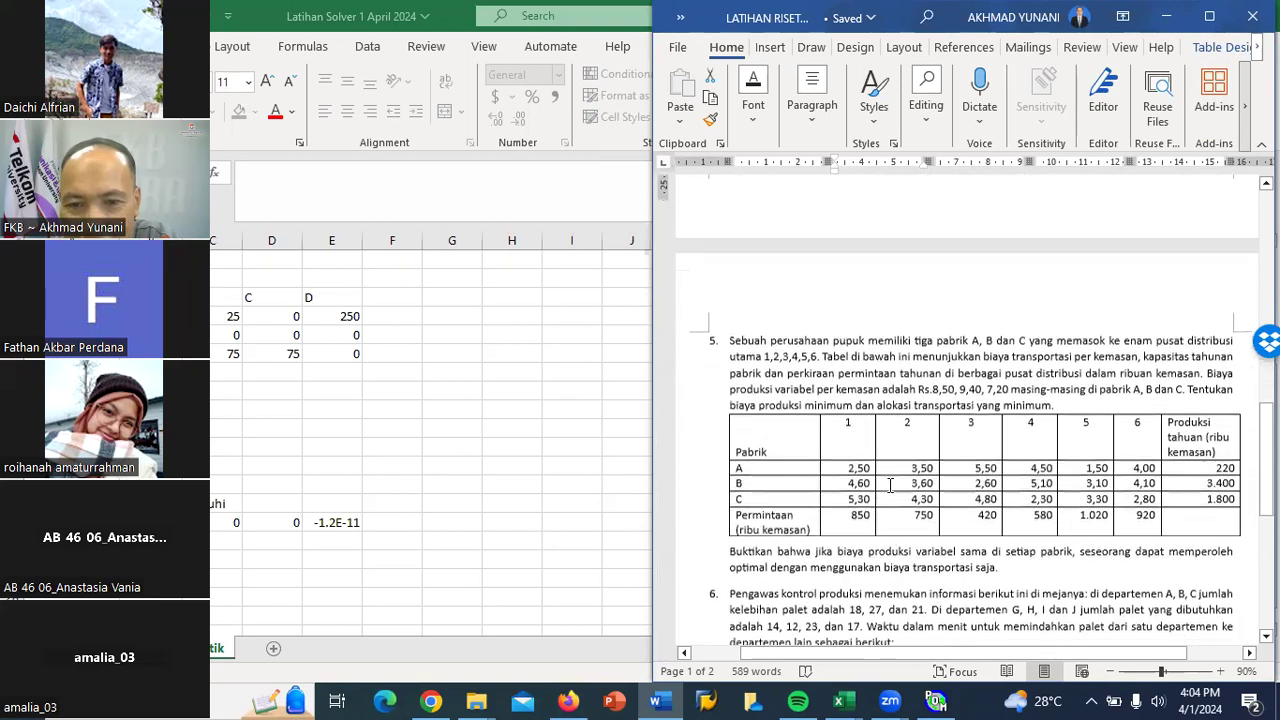
scroll(890, 485, "down", 1)
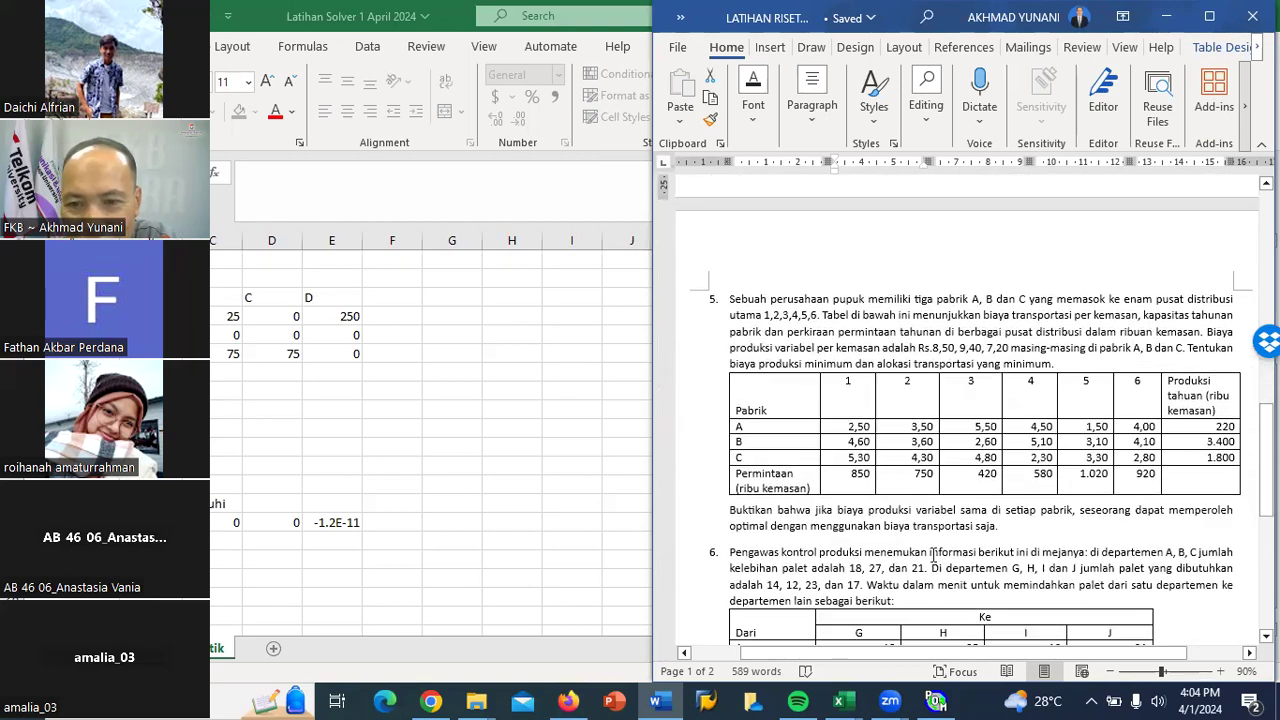
scroll(933, 555, "down", 3)
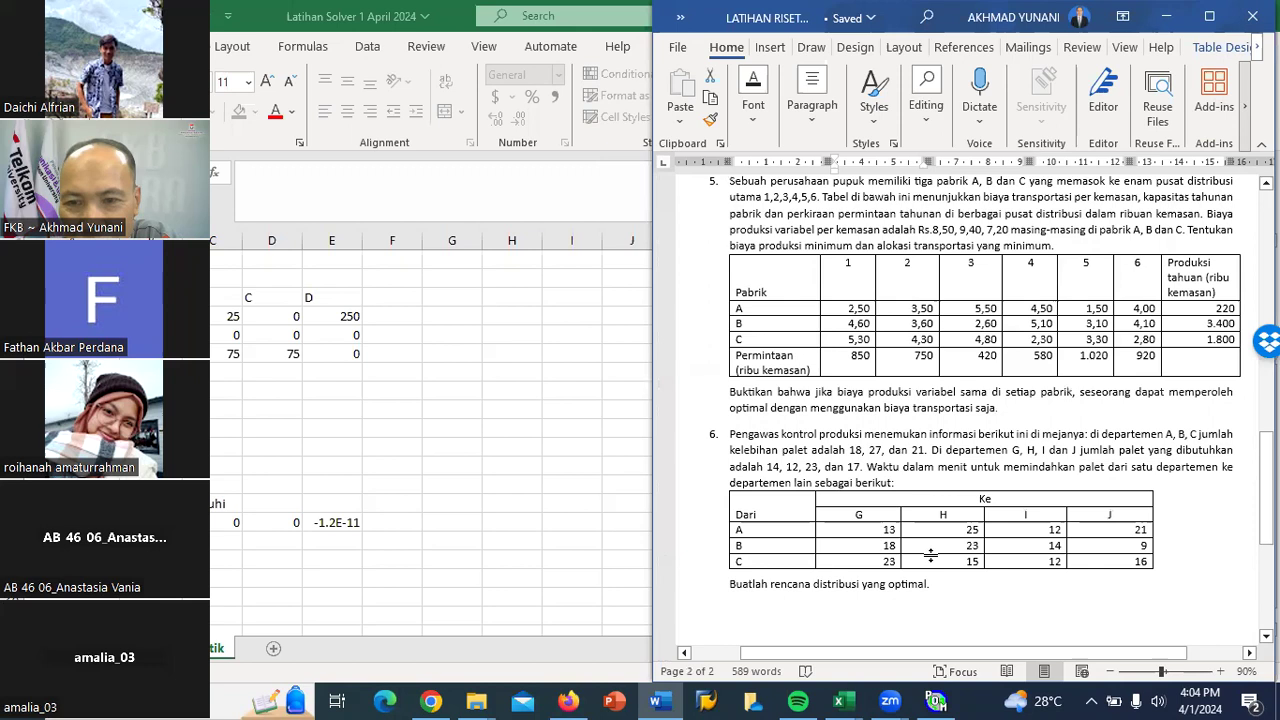
scroll(930, 555, "up", 3)
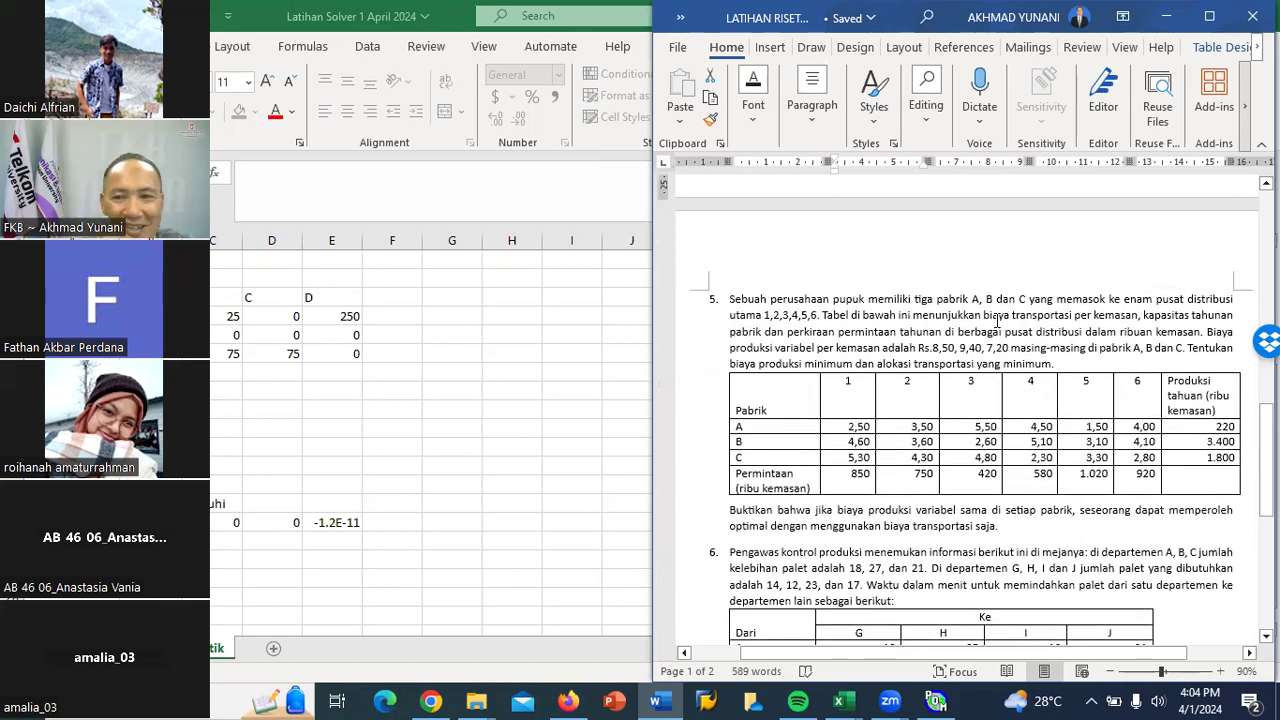
double_click(925, 347)
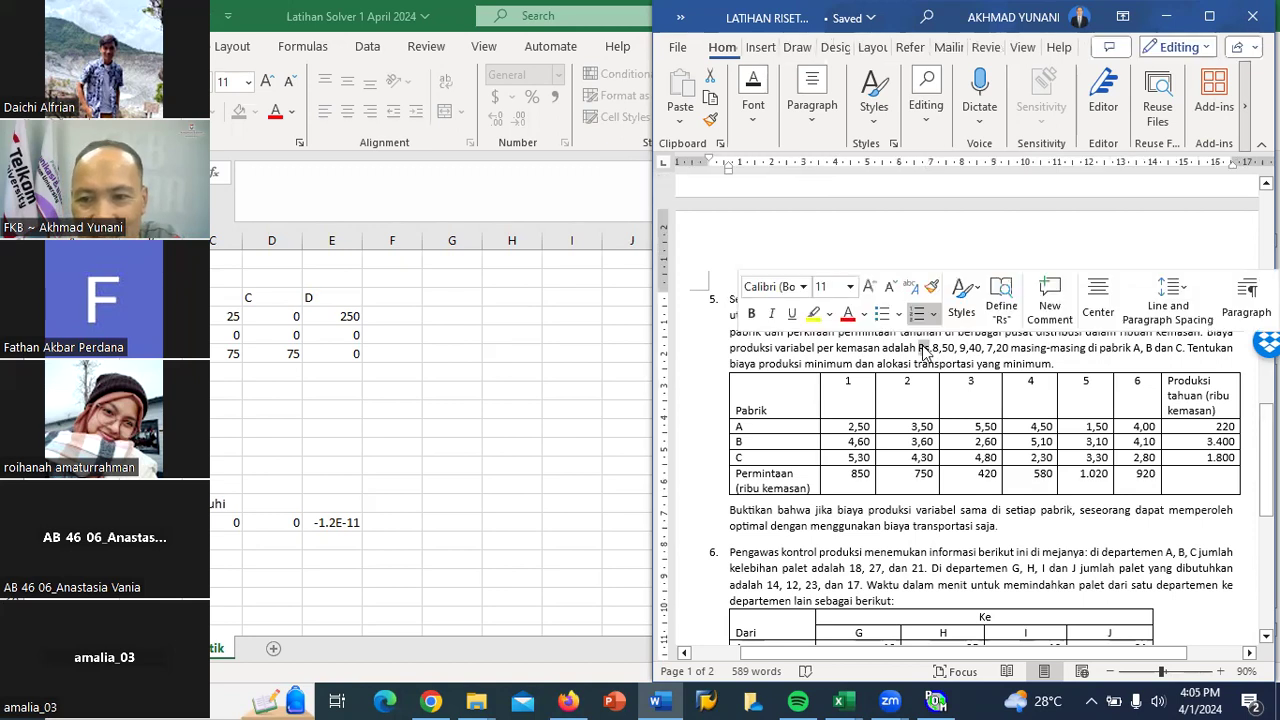